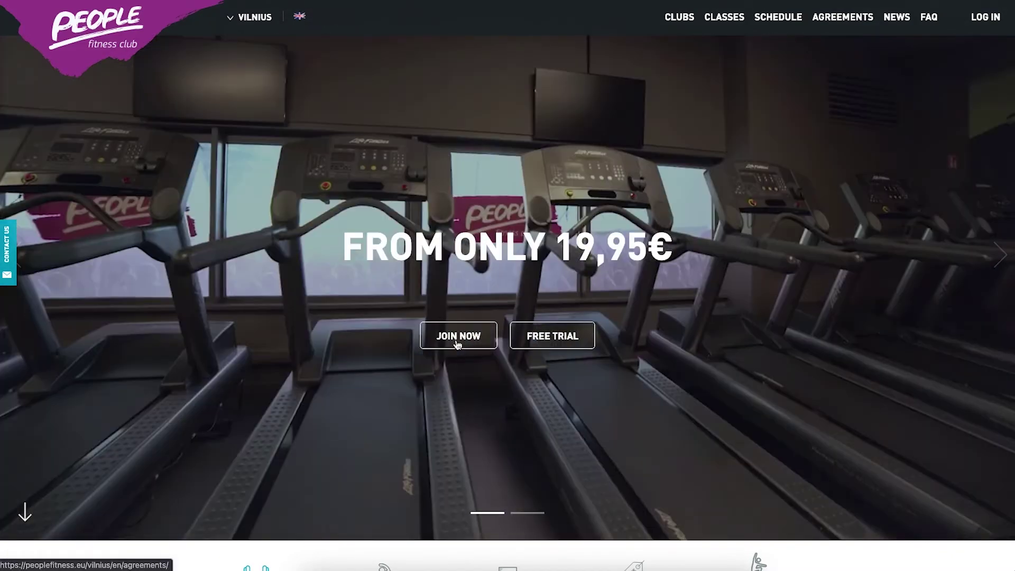
Choose the Optimal monthly plan at Vilnius Panorama and continue to the extras step.
left_click(457, 339)
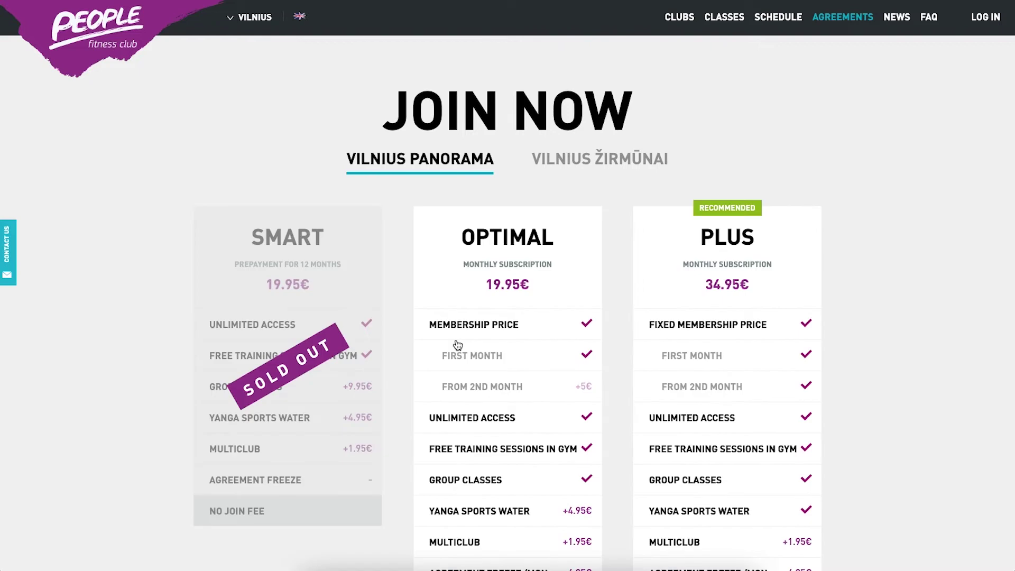
scroll(458, 344, "down", 2)
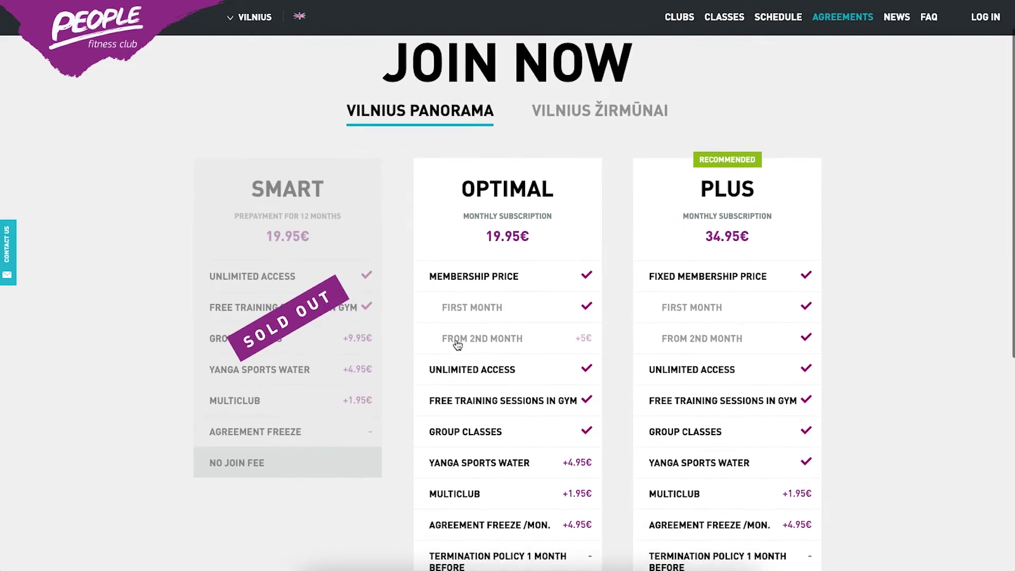
scroll(458, 345, "down", 1)
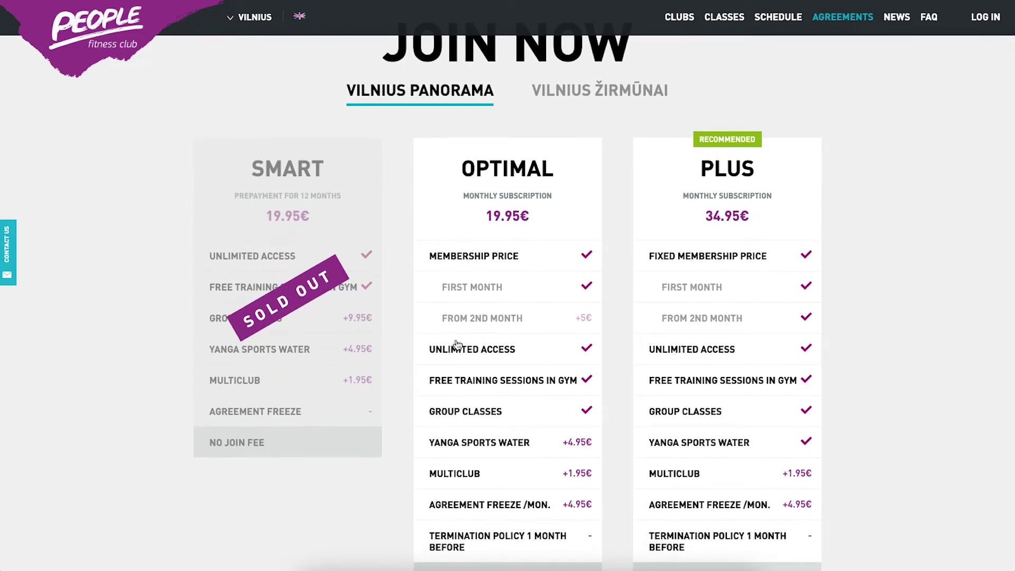
scroll(458, 344, "down", 3)
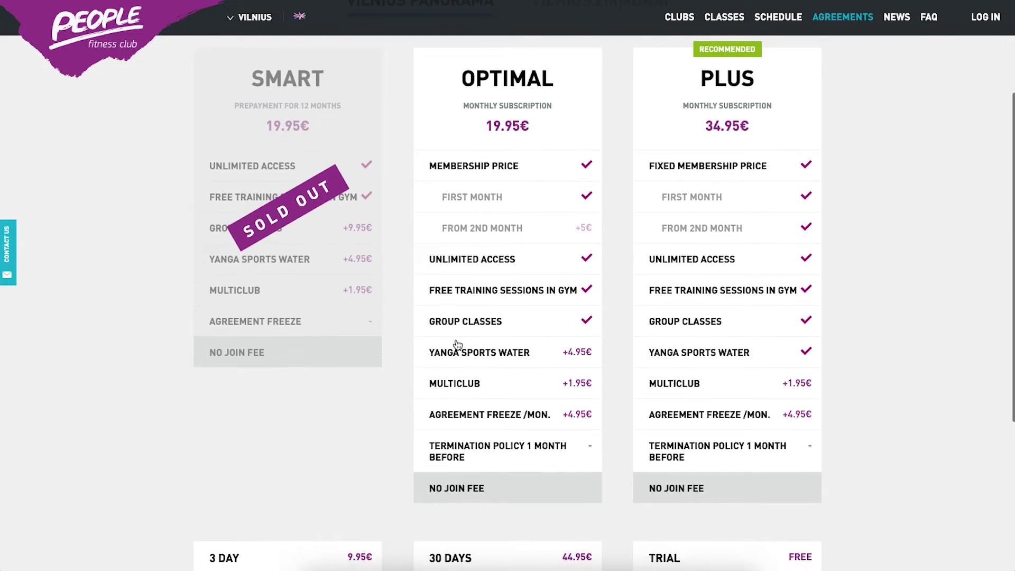
scroll(458, 345, "up", 5)
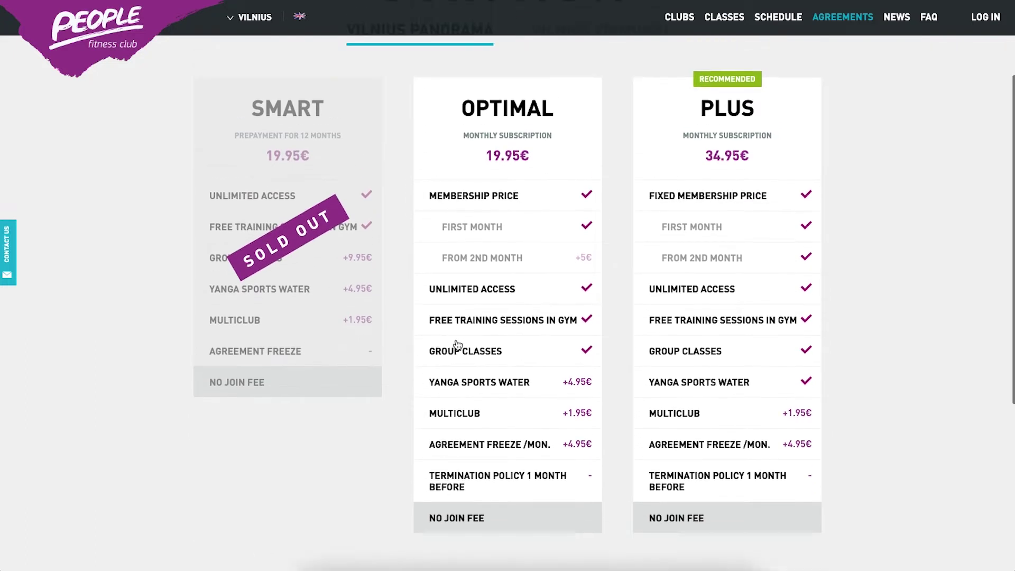
scroll(458, 345, "down", 8)
scroll(458, 345, "down", 2)
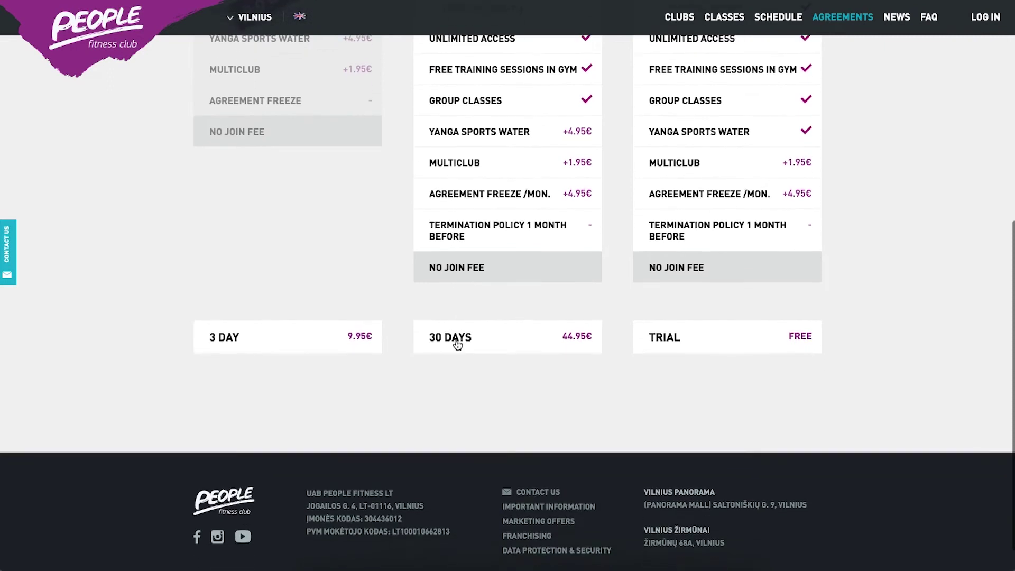
scroll(458, 344, "up", 8)
left_click(506, 336)
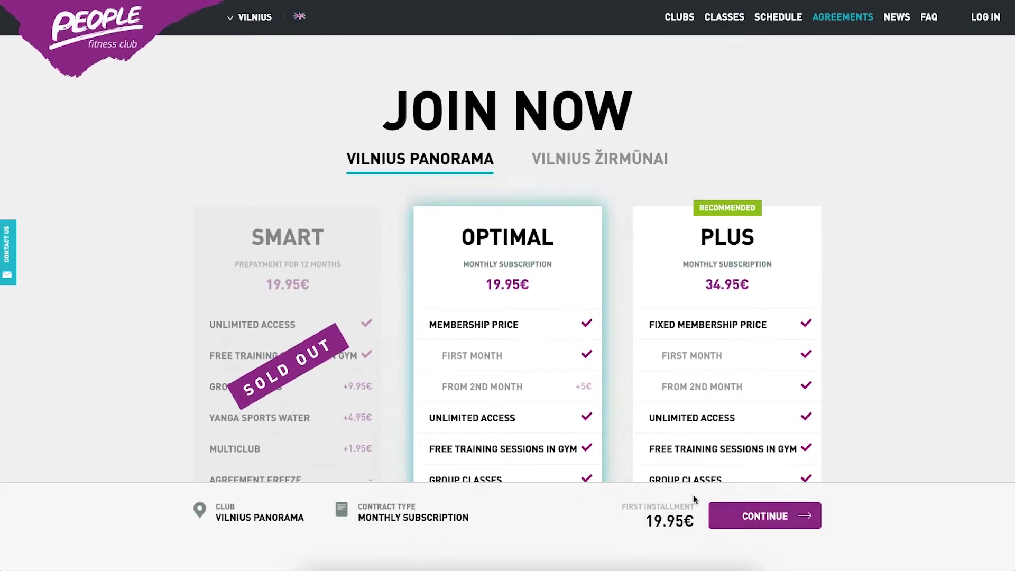
left_click(740, 516)
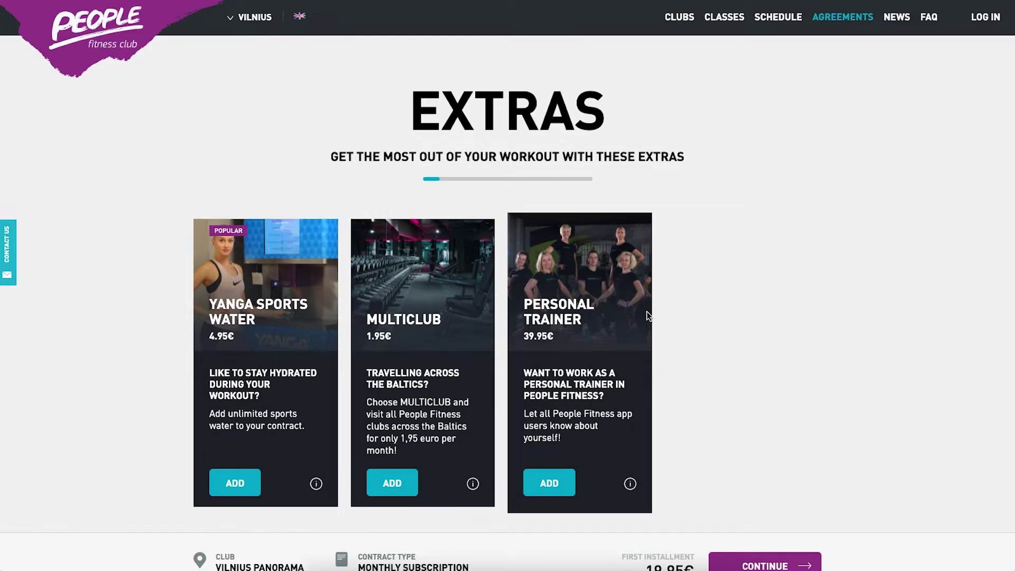
Add Yanga Sports Water and Multiclub extras, then continue to Your Details (26.85€ installment).
left_click(236, 481)
left_click(392, 484)
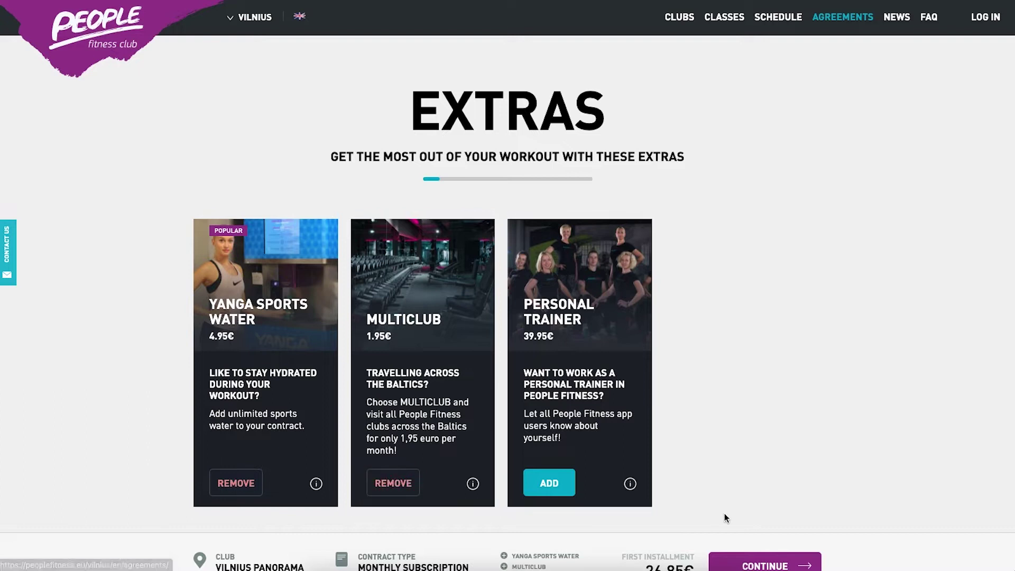
scroll(725, 515, "down", 1)
left_click(742, 512)
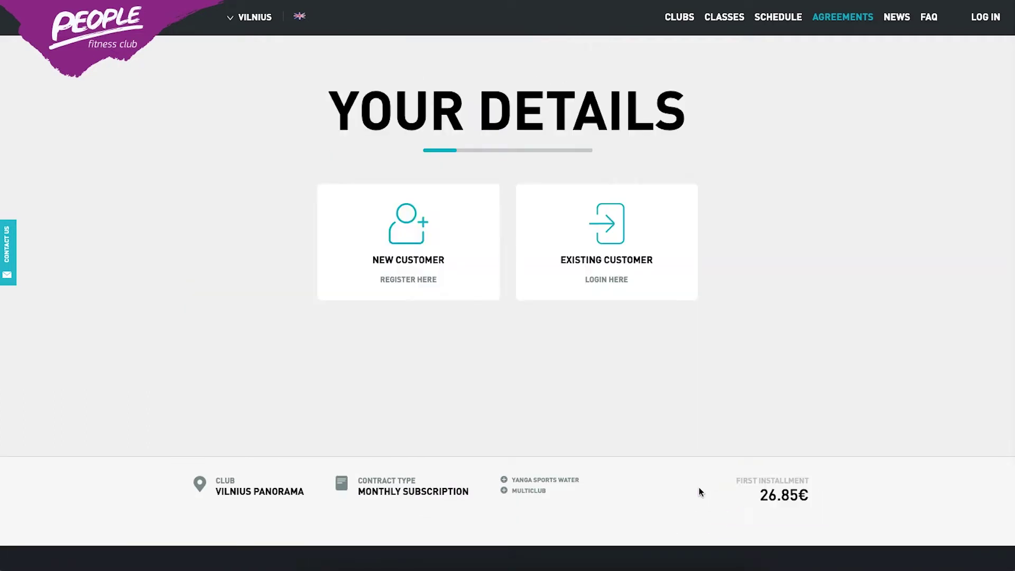
Open the New Customer registration form, then view the eFitness Club 2 timetable for 09–15-08-2021.
left_click(424, 273)
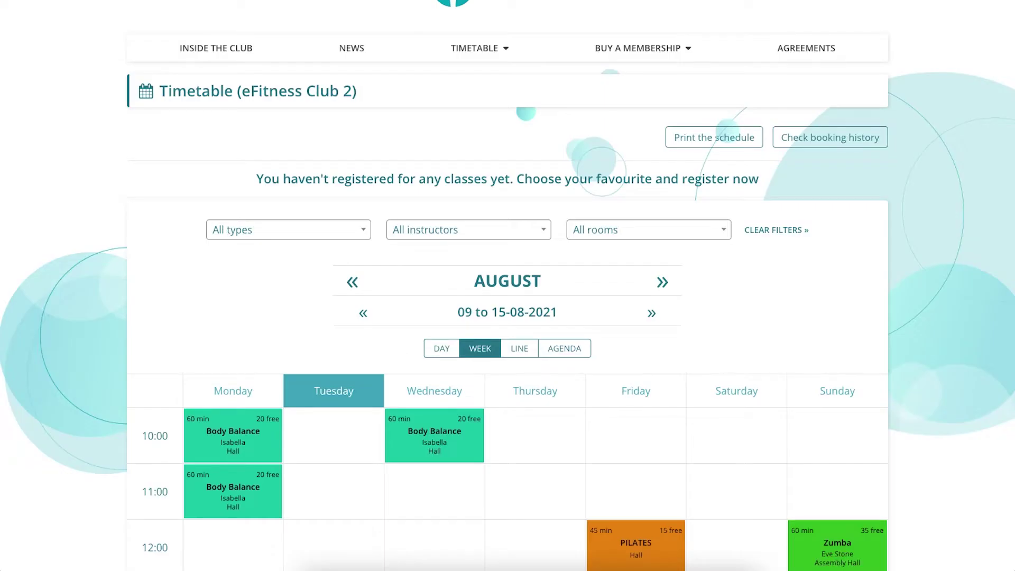
scroll(584, 192, "up", 1)
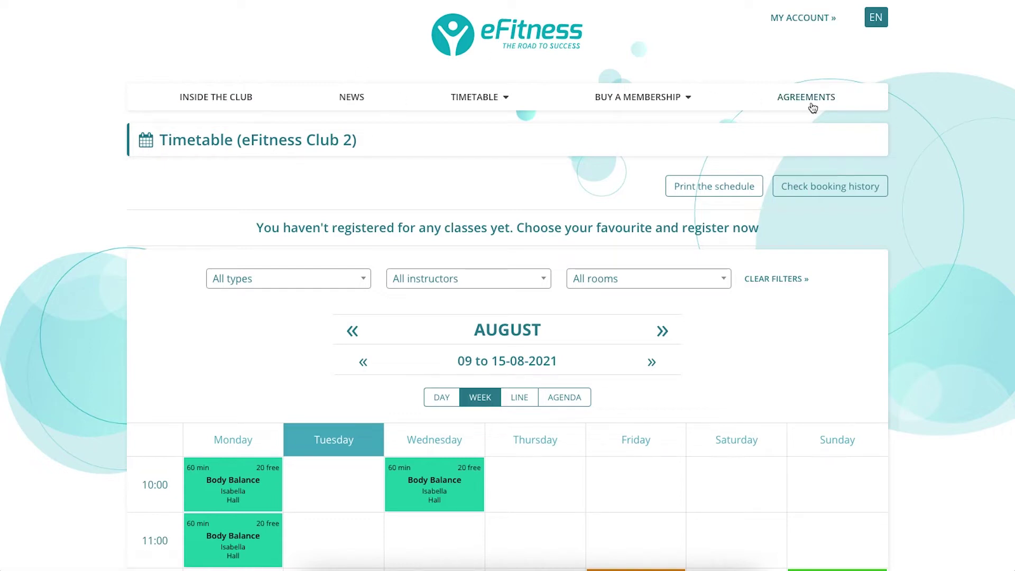
Pick eFitness Club 2 from the BUY A MEMBERSHIP menu to reach its purchase page.
left_click(652, 96)
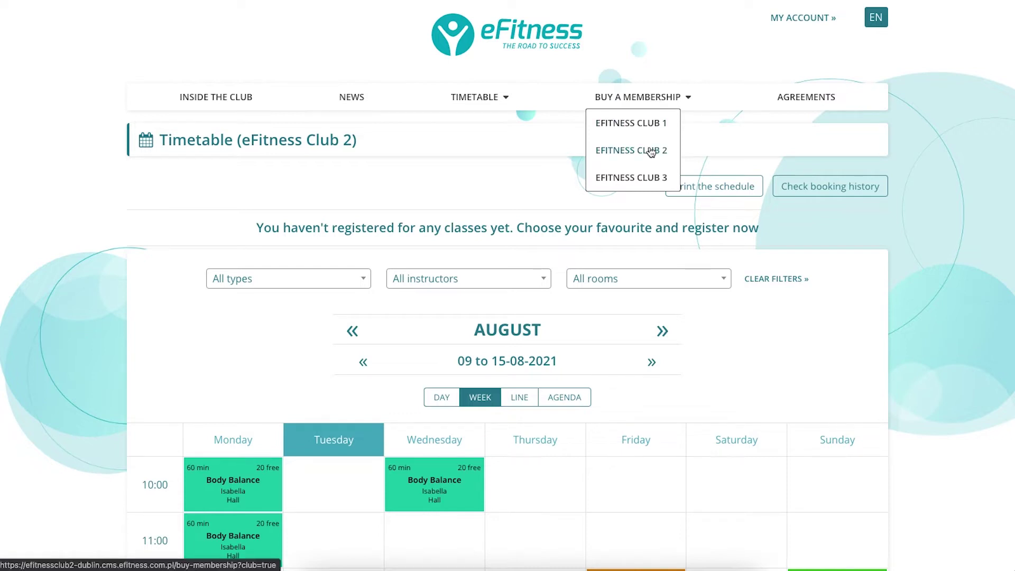
left_click(650, 152)
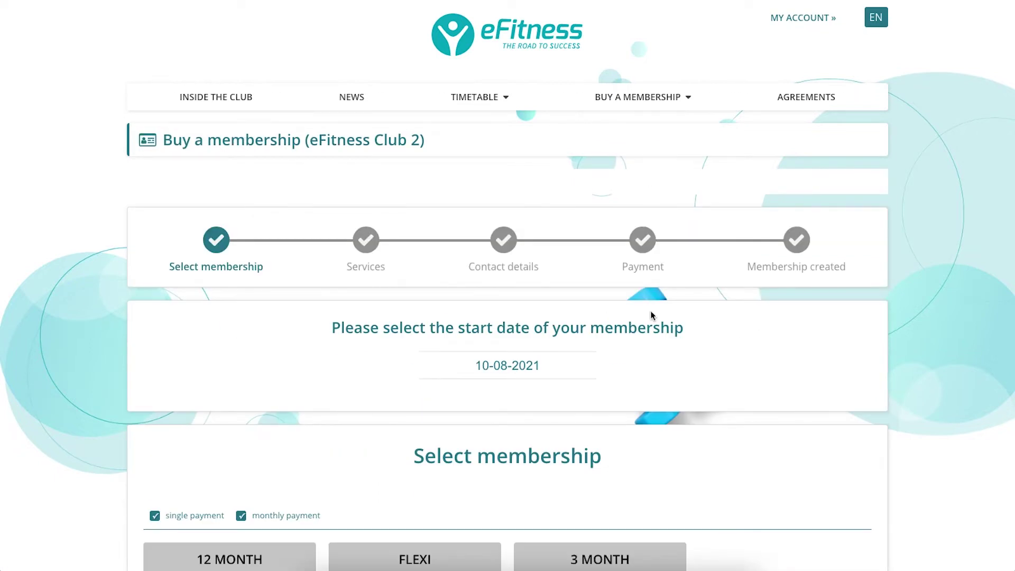
scroll(525, 369, "down", 3)
scroll(526, 369, "down", 3)
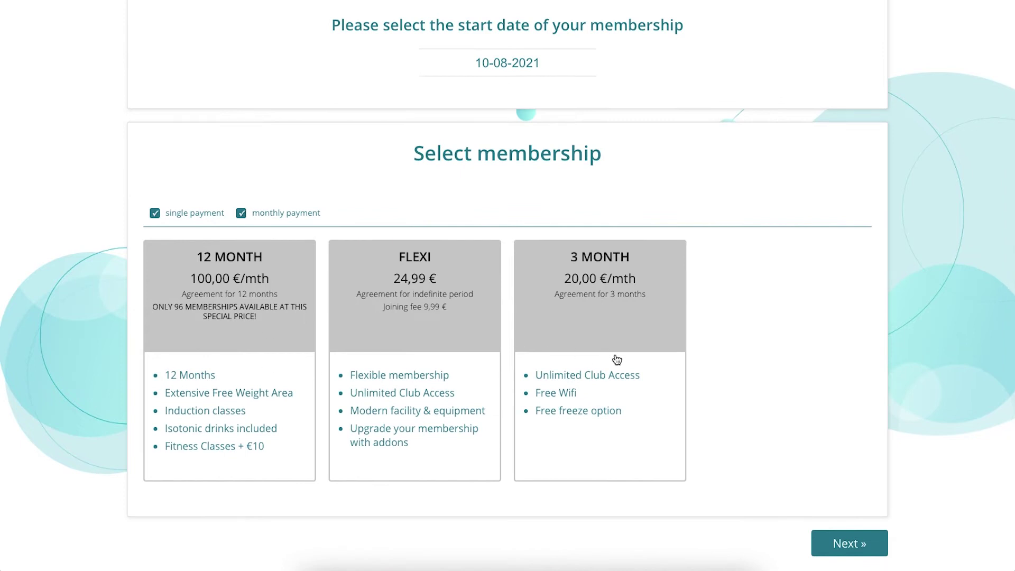
scroll(616, 360, "up", 1)
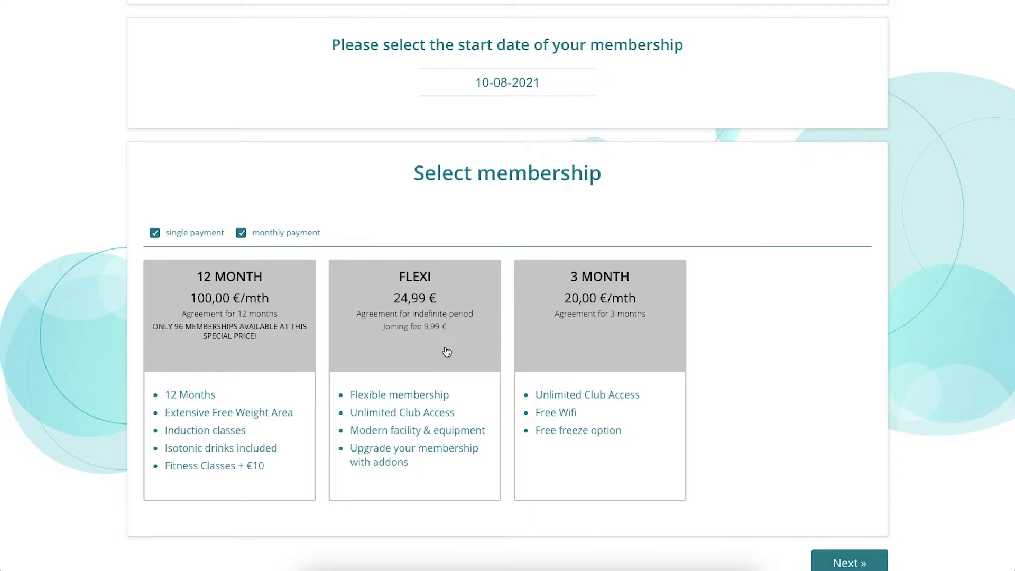
Select the Flexi membership (34,98 € incl. 9,99 € joining fee) and continue to services.
scroll(444, 353, "up", 2)
scroll(447, 351, "down", 2)
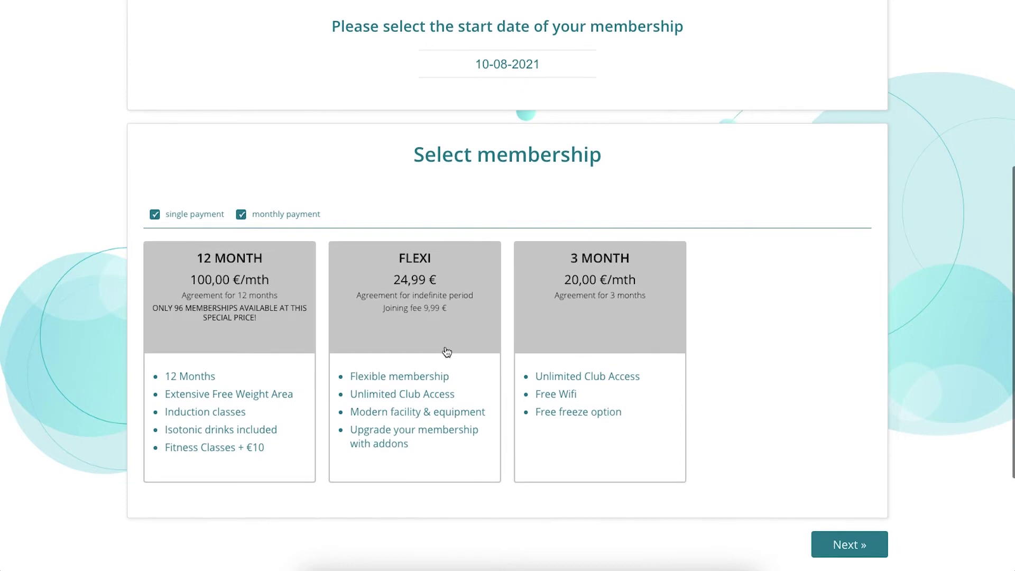
left_click(380, 311)
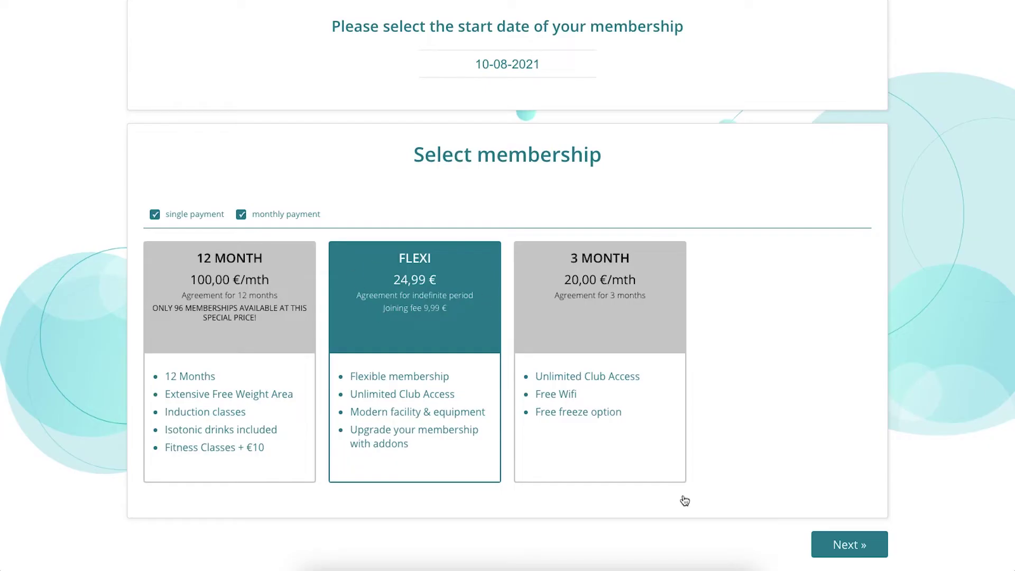
left_click(848, 546)
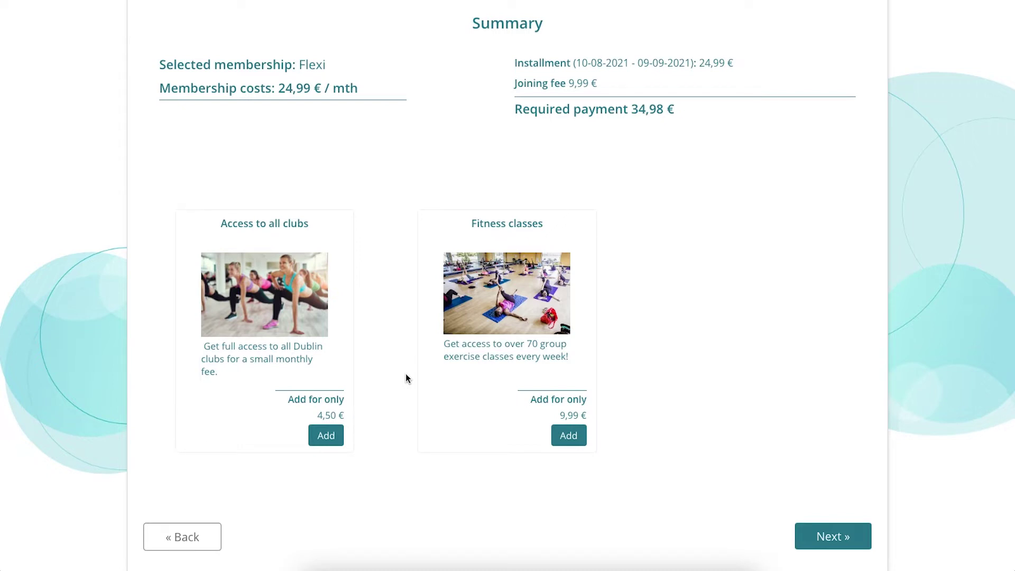
Add Access to all clubs (4,45 €), raising payment to 43,93 €, and submit with Buy and pay.
scroll(406, 377, "up", 1)
scroll(406, 377, "down", 2)
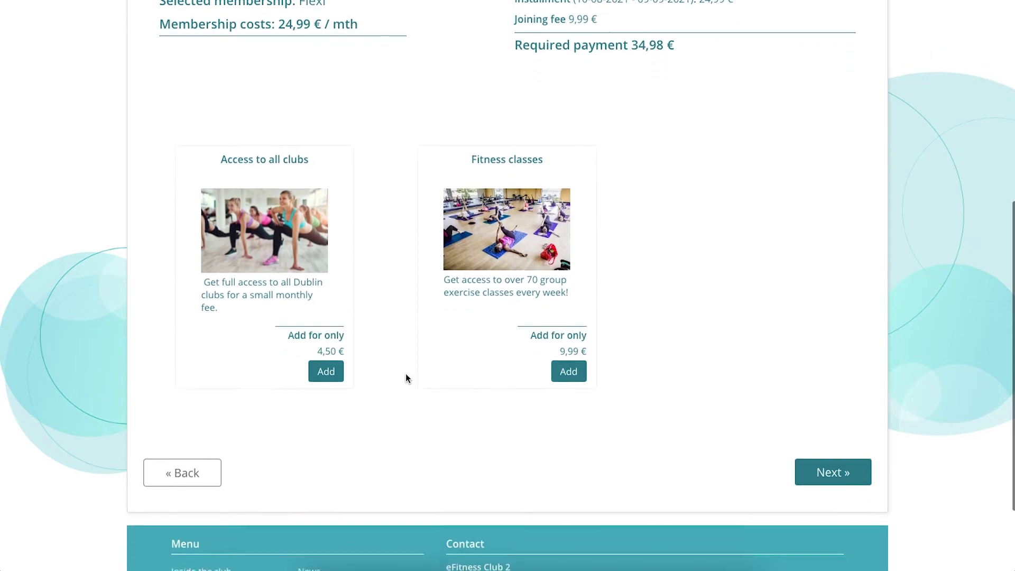
left_click(320, 370)
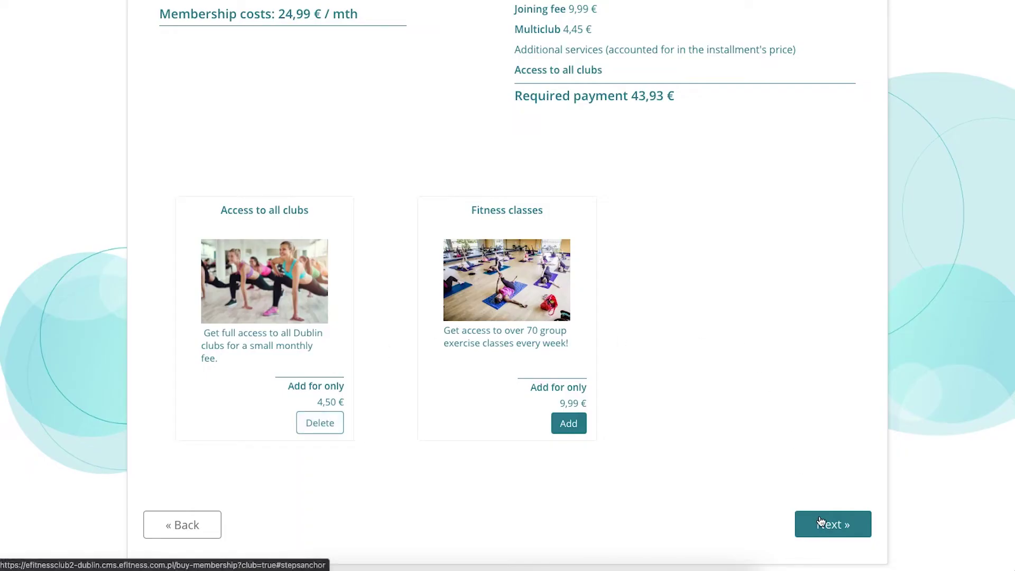
left_click(821, 521)
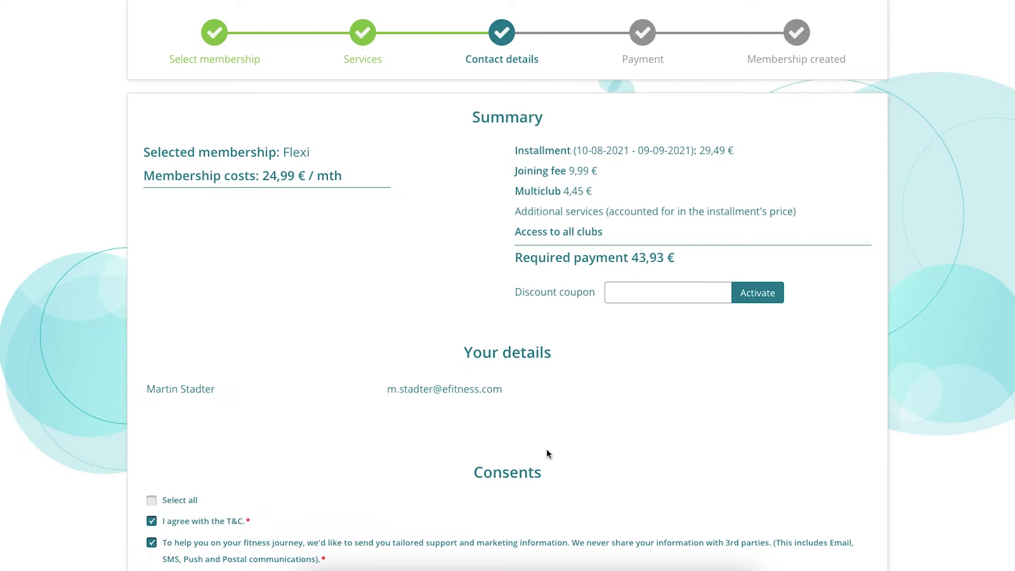
scroll(547, 449, "down", 1)
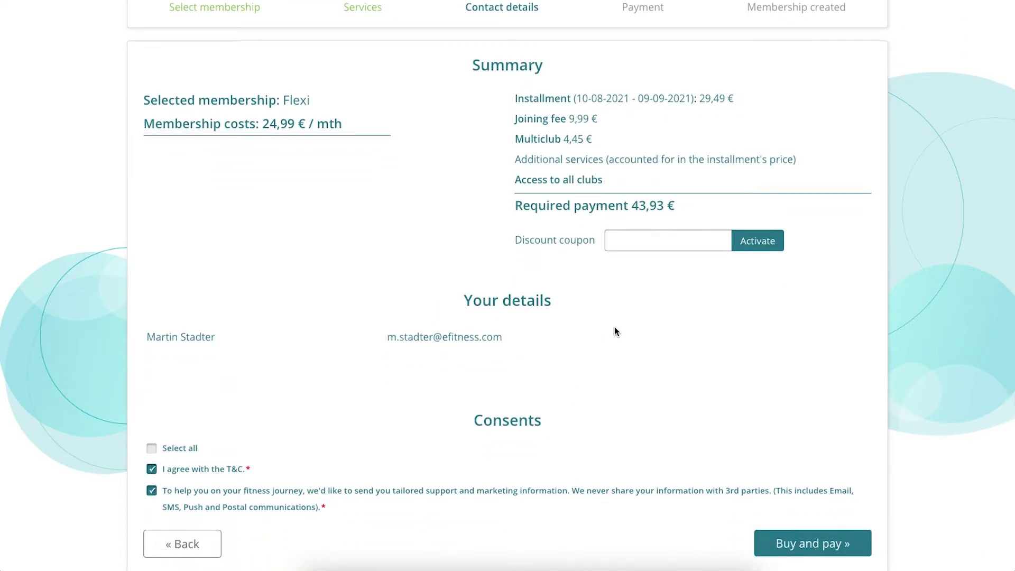
scroll(461, 341, "down", 1)
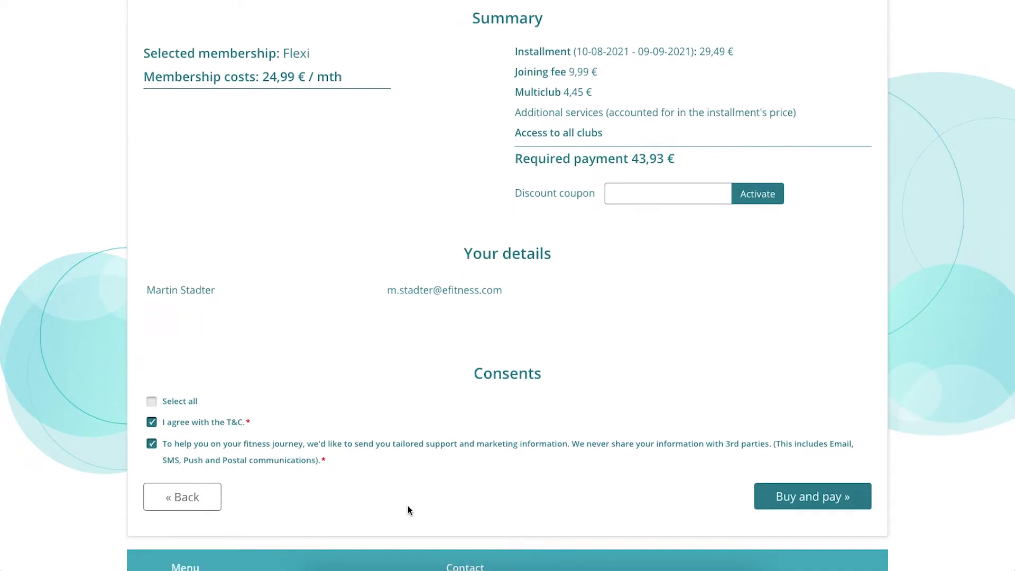
left_click(806, 499)
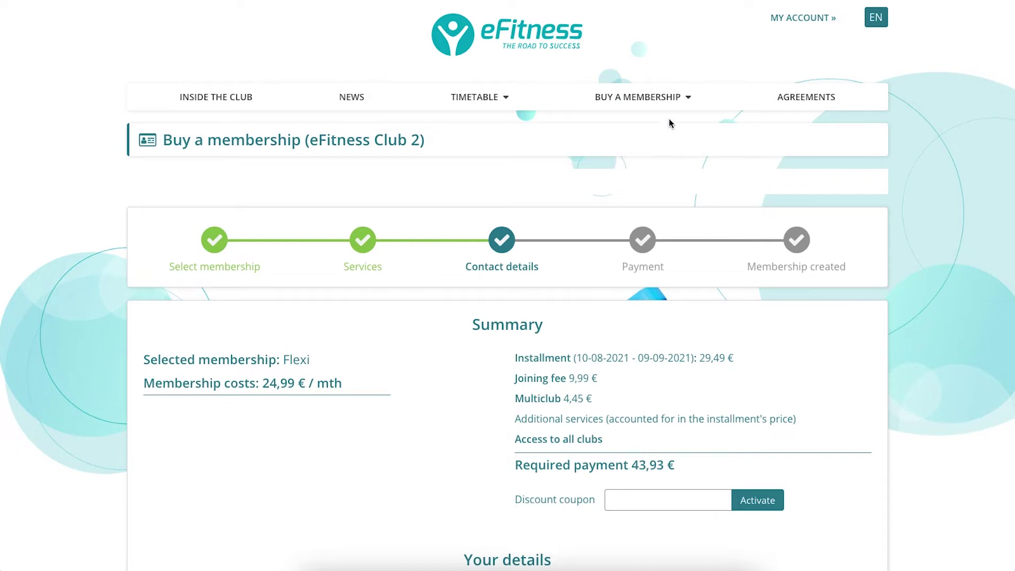
Sign up for Sunday's 12:00 Zumba class on 15-08-2021 from the eFitness Club 2 timetable.
left_click(488, 150)
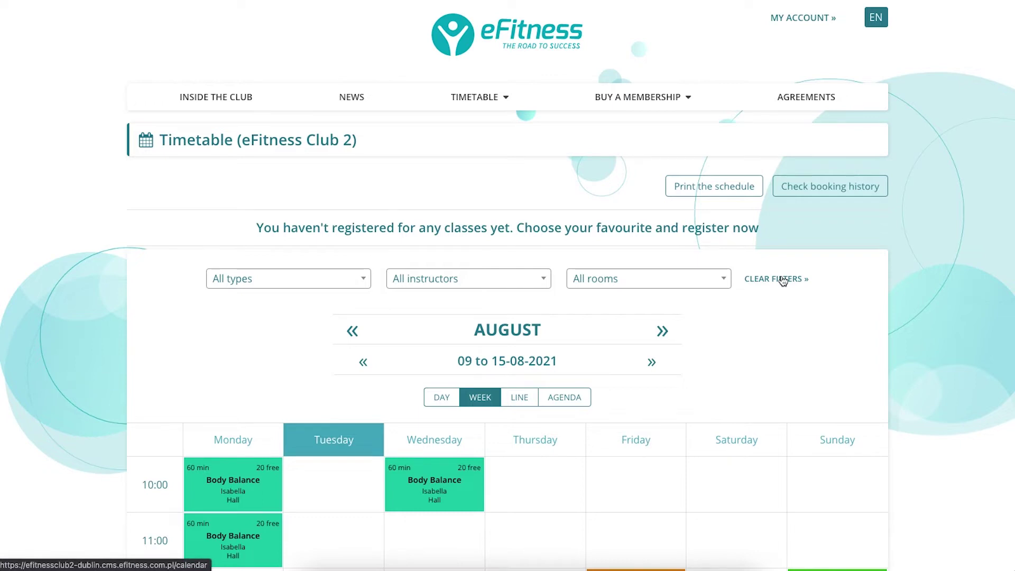
scroll(783, 280, "down", 5)
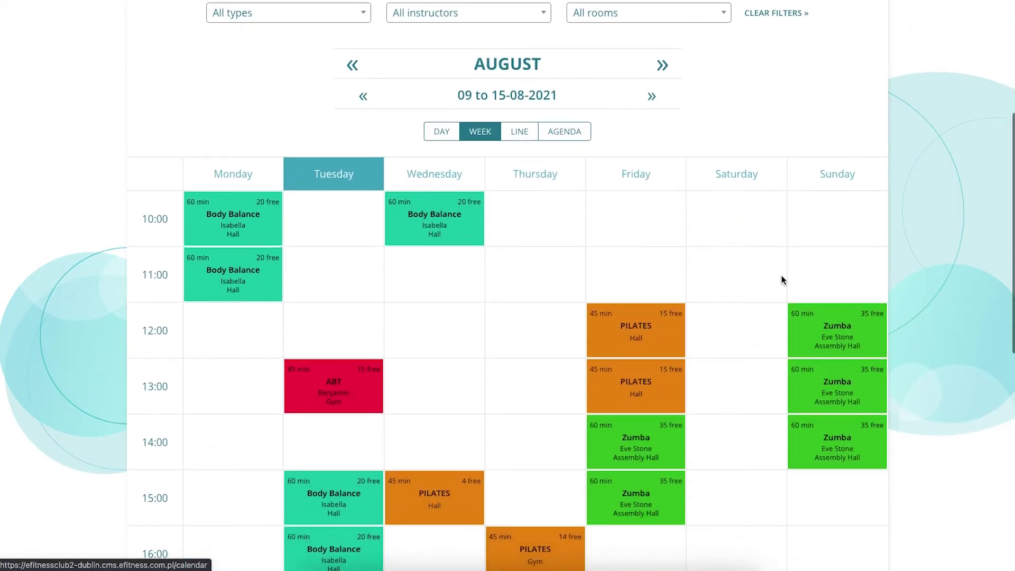
scroll(783, 275, "up", 5)
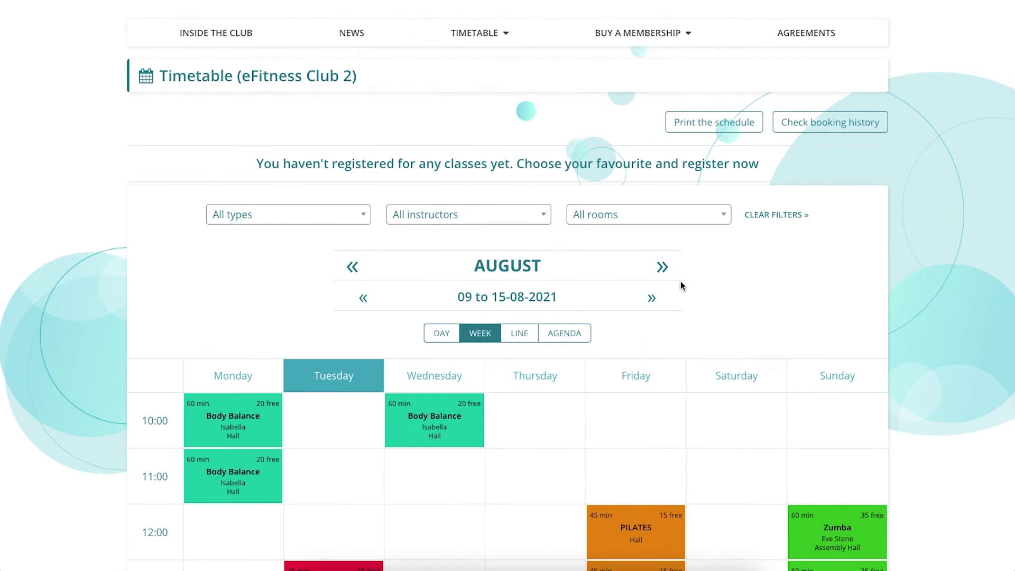
scroll(681, 280, "down", 2)
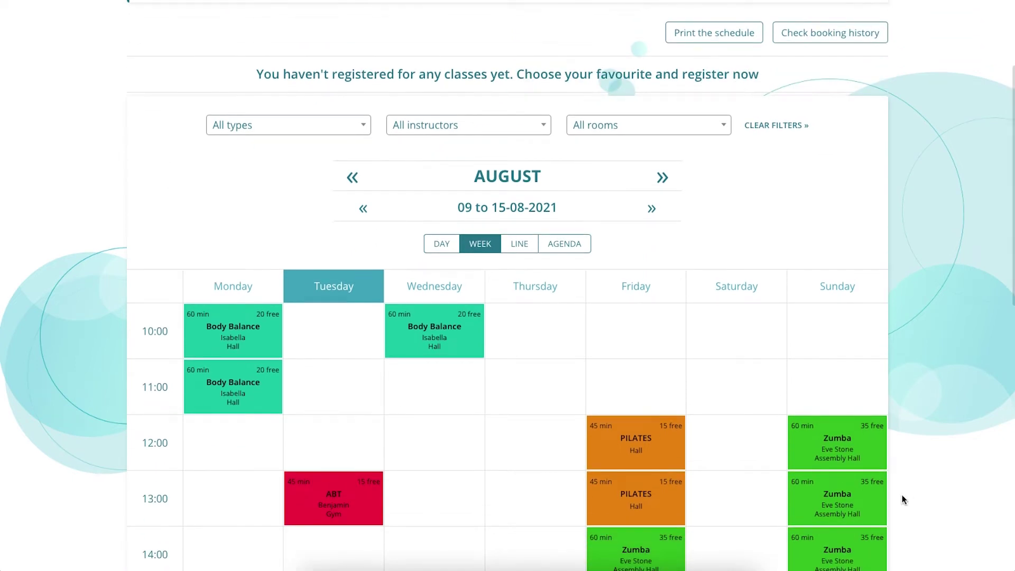
left_click(841, 453)
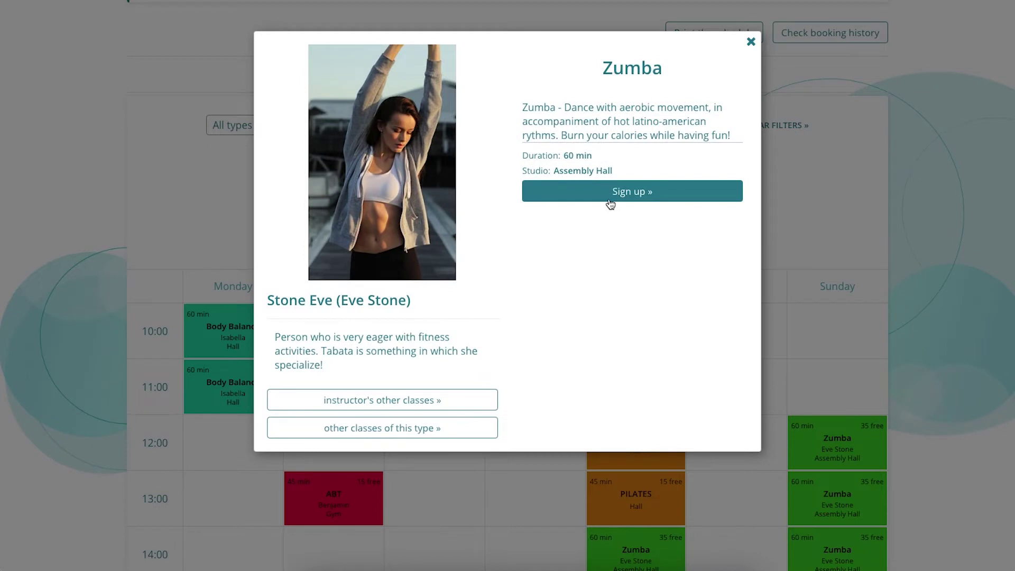
left_click(609, 200)
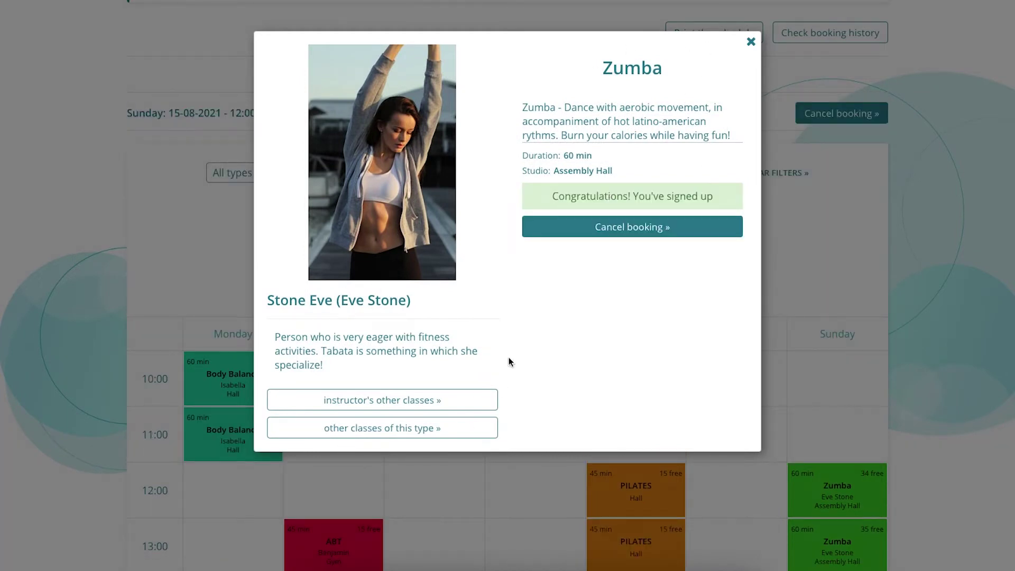
left_click(748, 49)
scroll(782, 263, "up", 3)
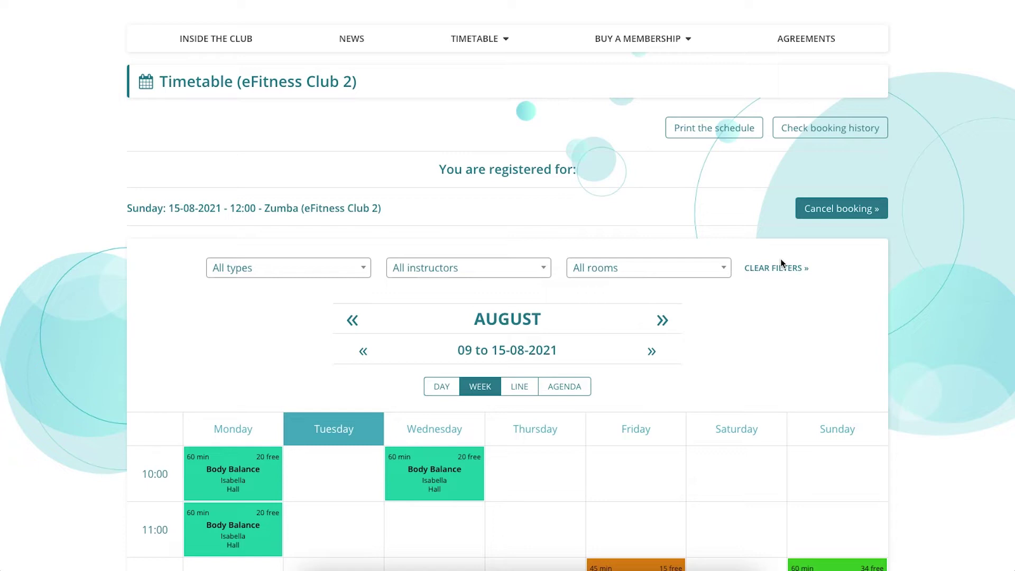
scroll(781, 263, "down", 1)
scroll(782, 263, "up", 3)
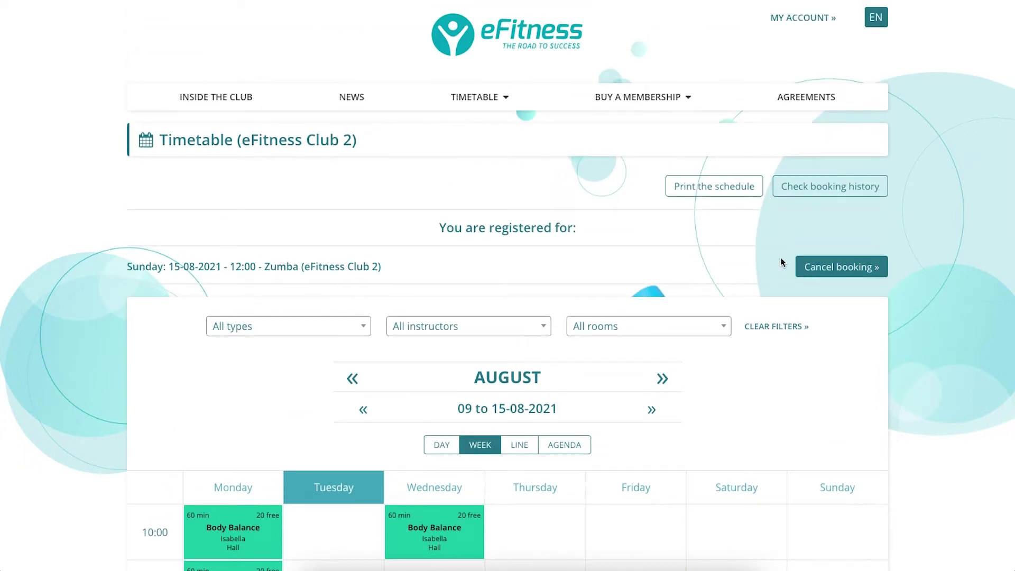
scroll(782, 262, "down", 4)
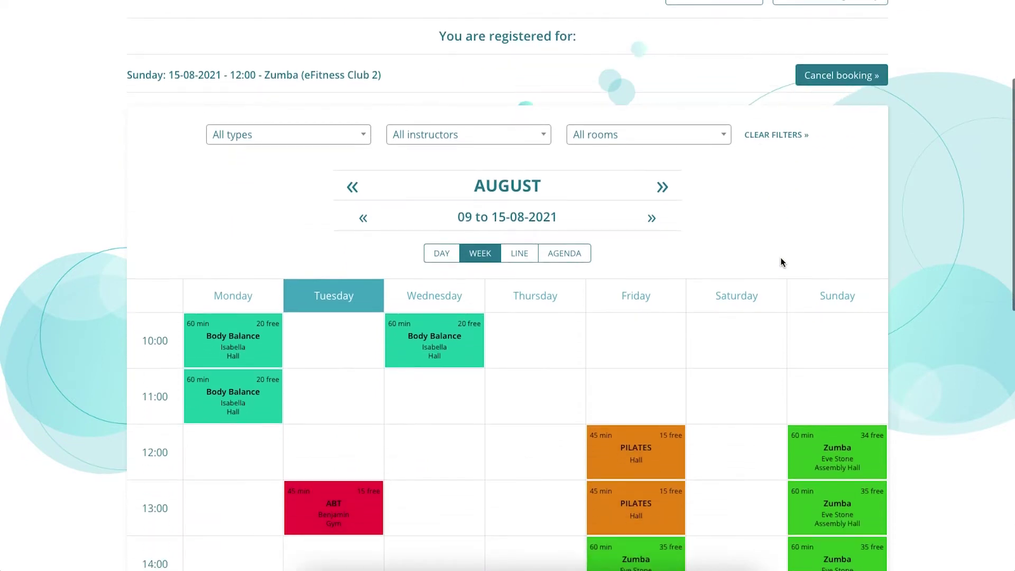
scroll(781, 263, "up", 1)
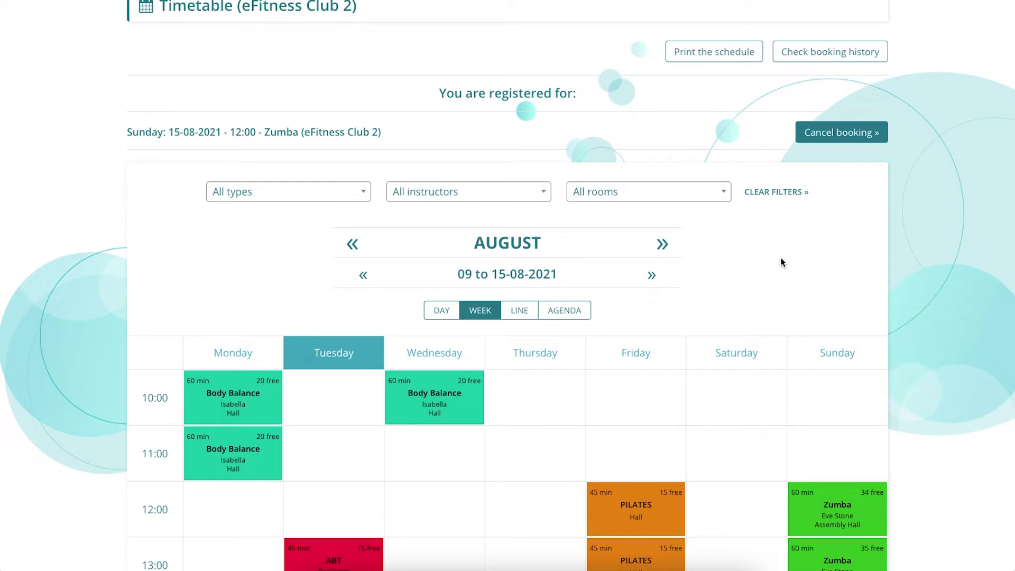
scroll(782, 262, "down", 6)
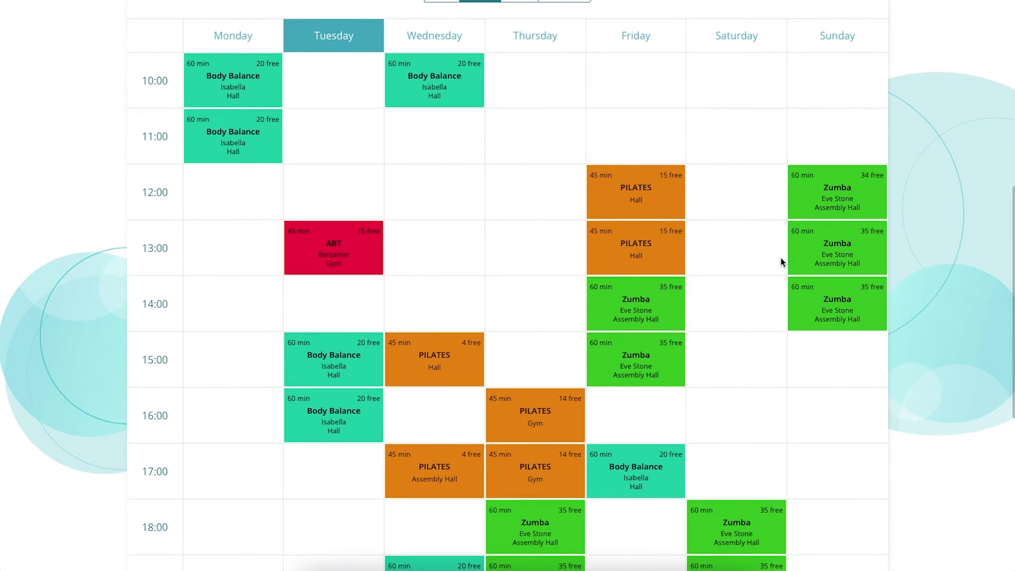
scroll(782, 263, "up", 8)
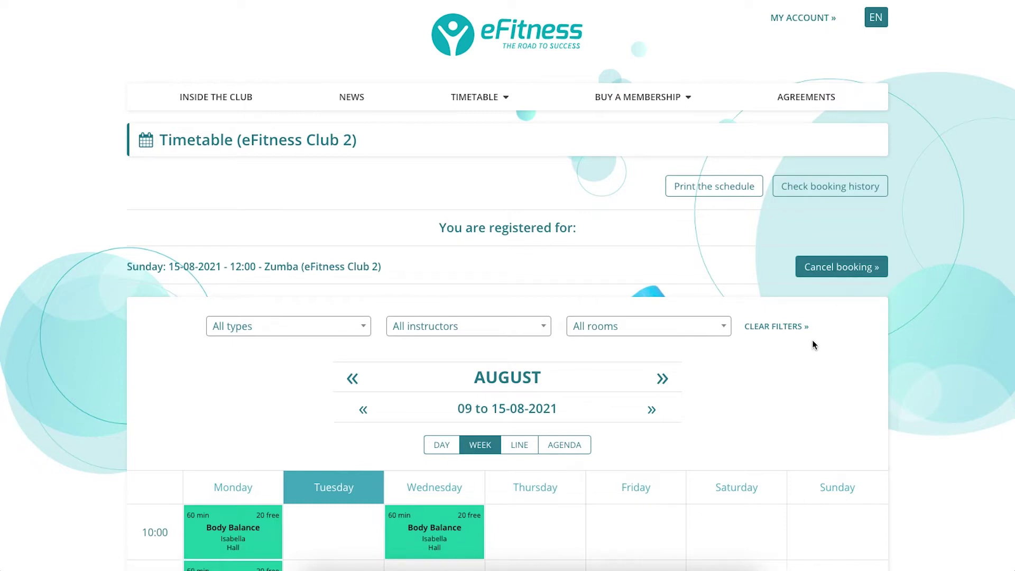
scroll(813, 344, "down", 8)
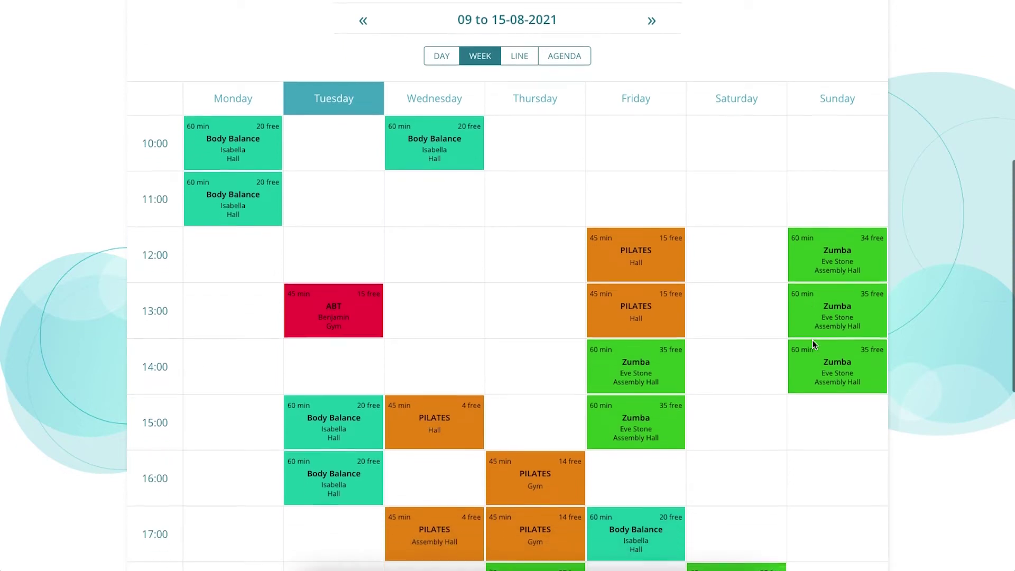
scroll(815, 346, "down", 4)
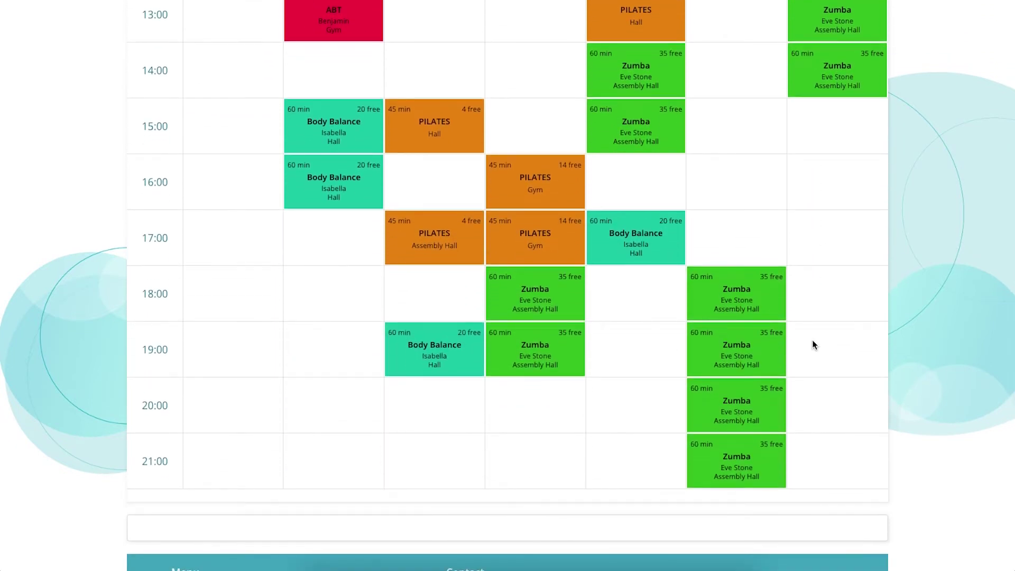
scroll(813, 345, "up", 12)
scroll(812, 345, "down", 2)
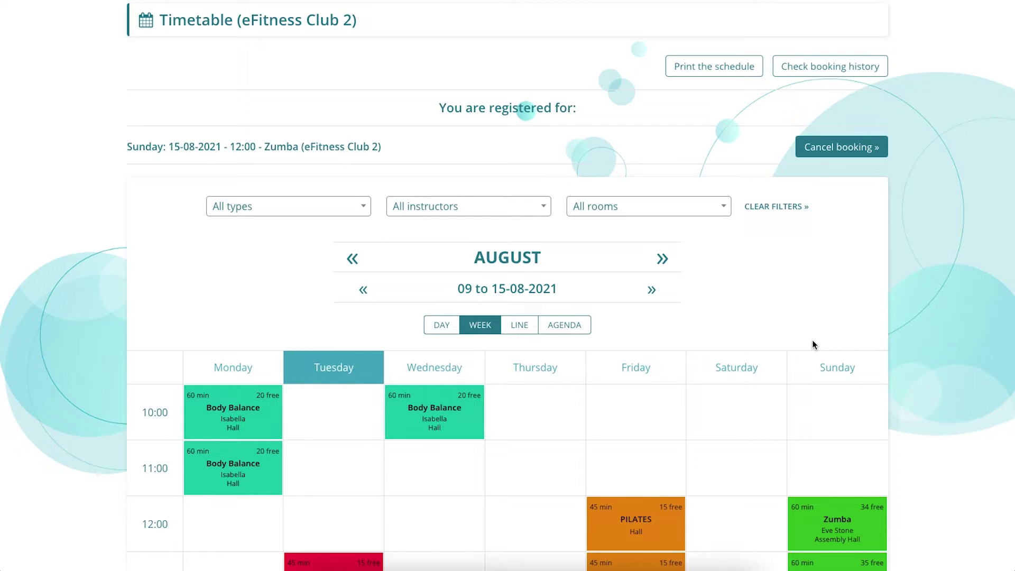
scroll(813, 344, "up", 3)
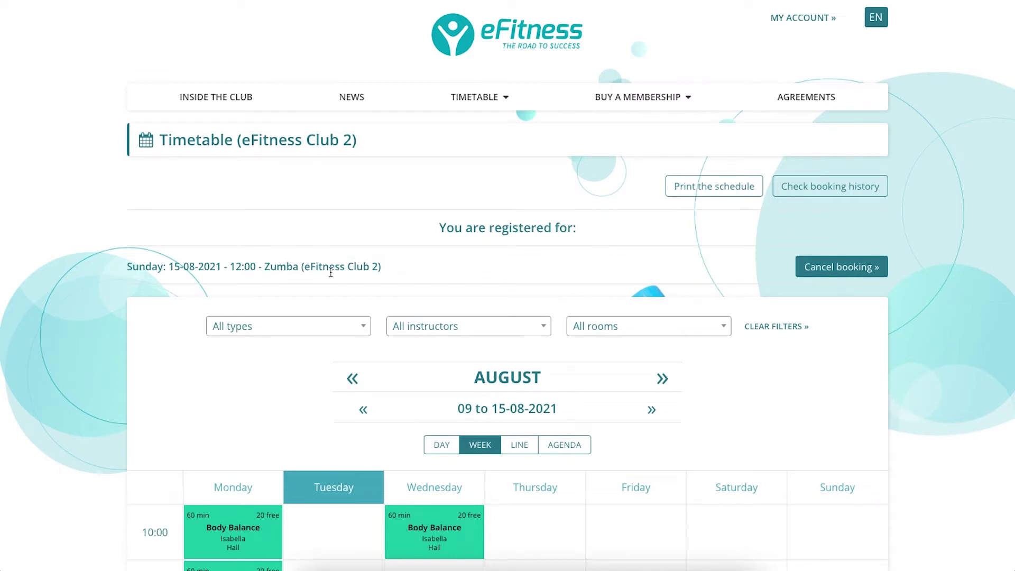
left_click(808, 101)
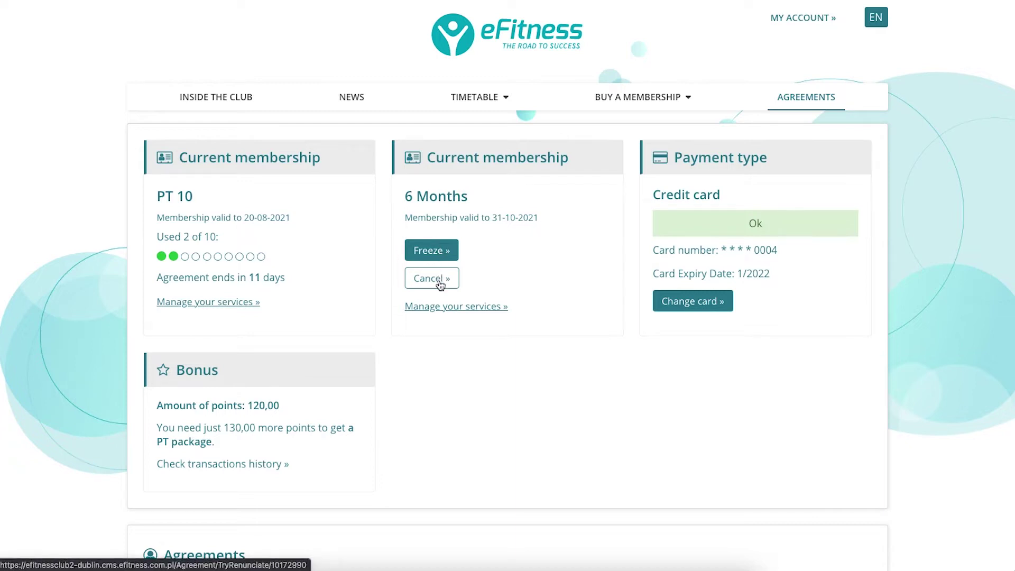
Open Manage your services to see the membership's add-on offers.
left_click(441, 308)
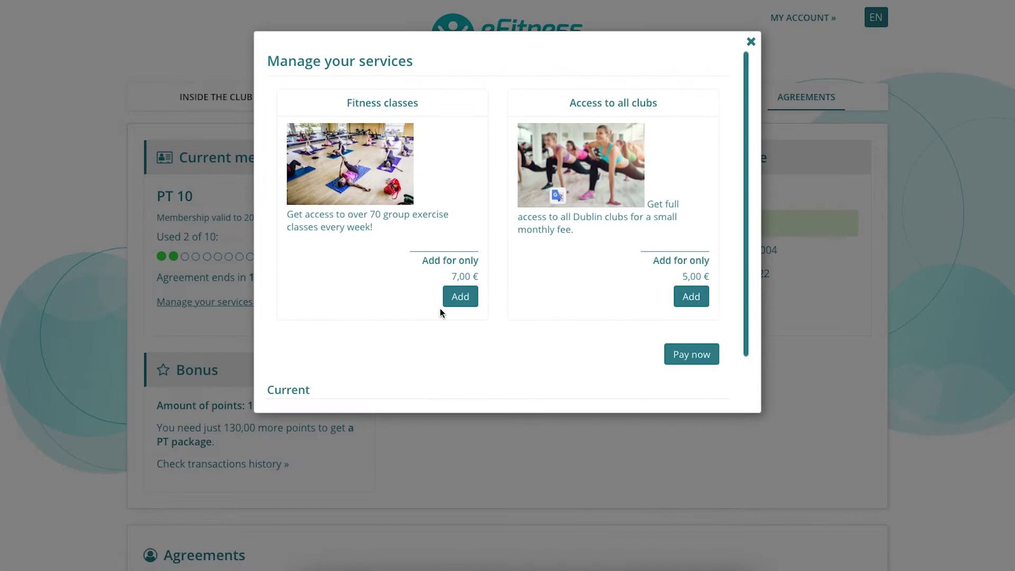
Review the Fitness classes (7,00 €) and Access to all clubs (5,00 €) offers, then close the popup.
scroll(610, 376, "down", 1)
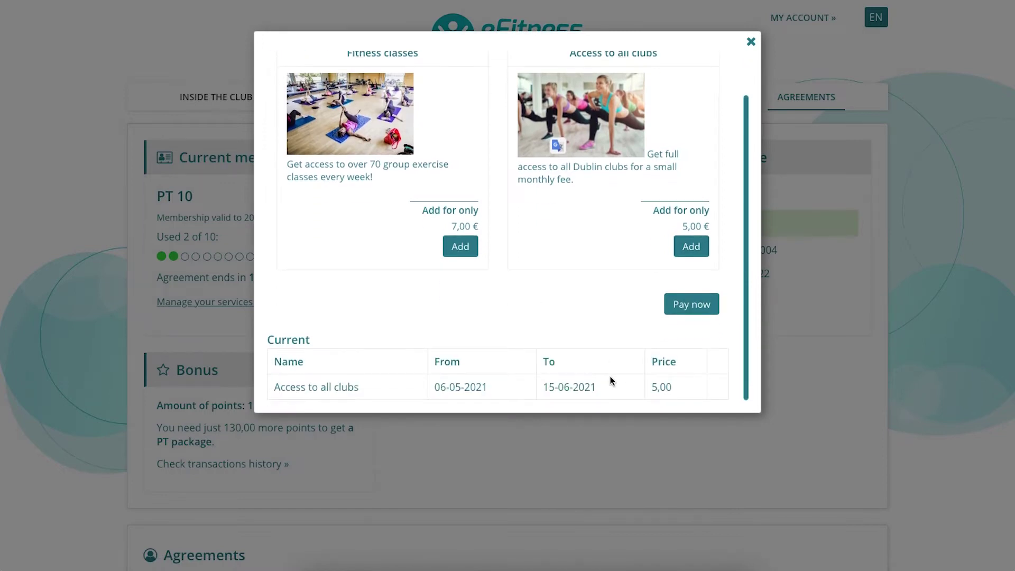
scroll(611, 380, "up", 1)
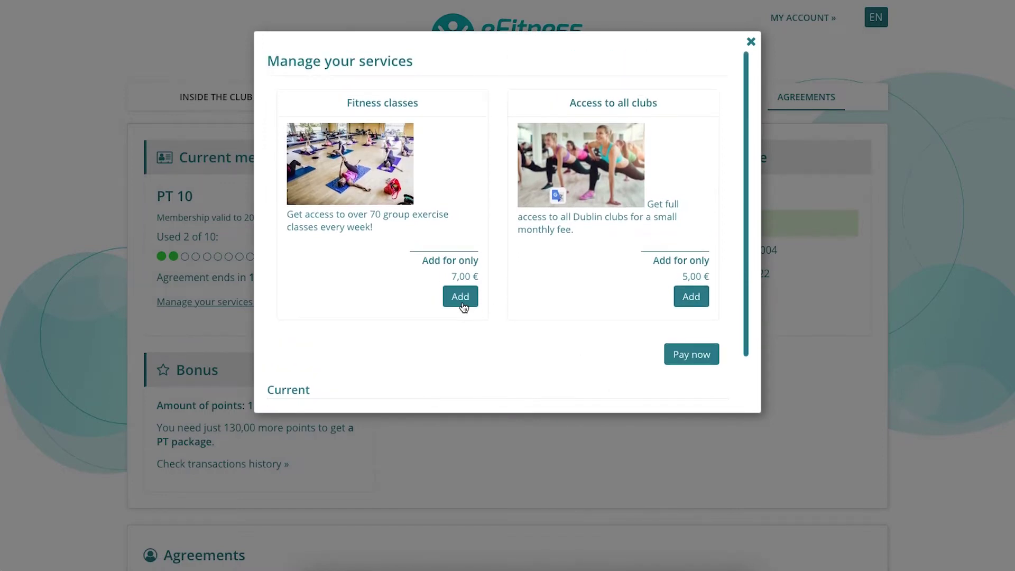
scroll(555, 306, "down", 1)
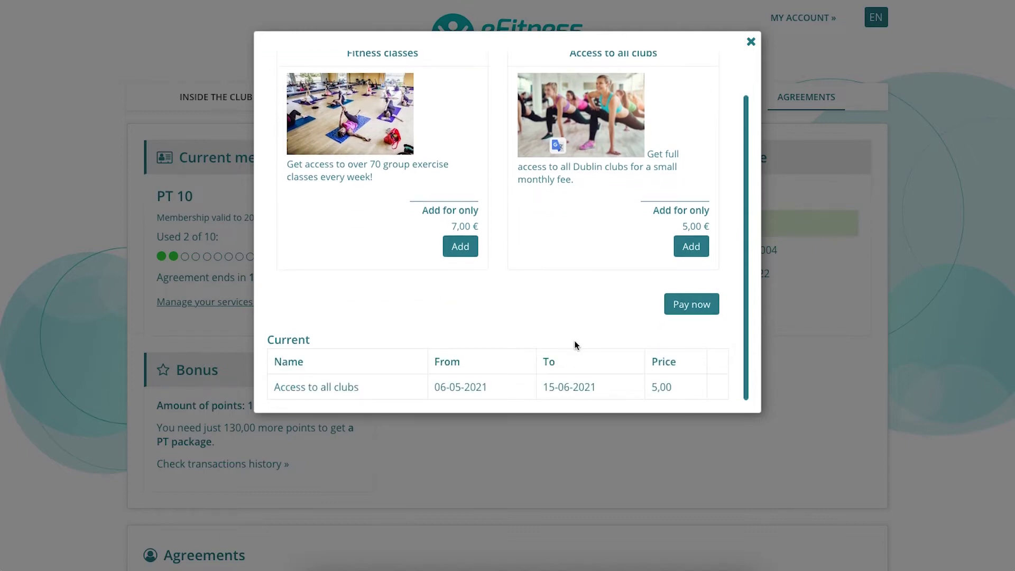
scroll(685, 254, "up", 1)
scroll(686, 254, "up", 1)
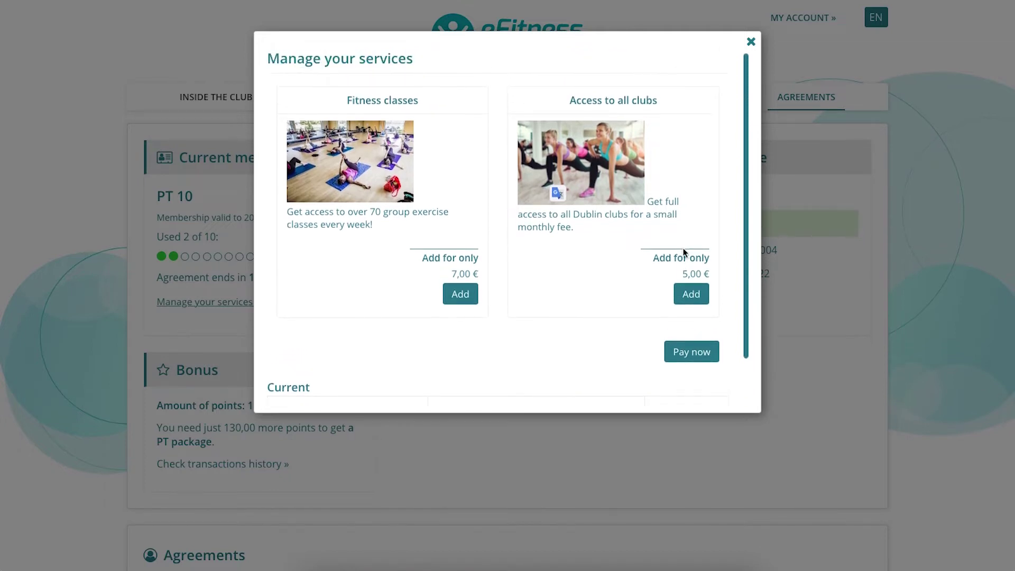
scroll(684, 253, "down", 1)
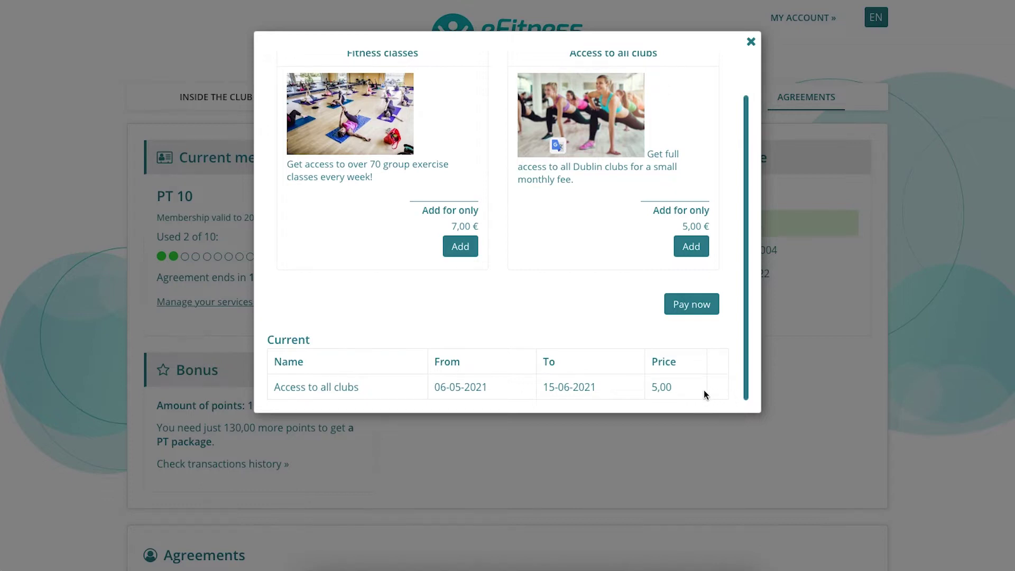
scroll(607, 317, "up", 1)
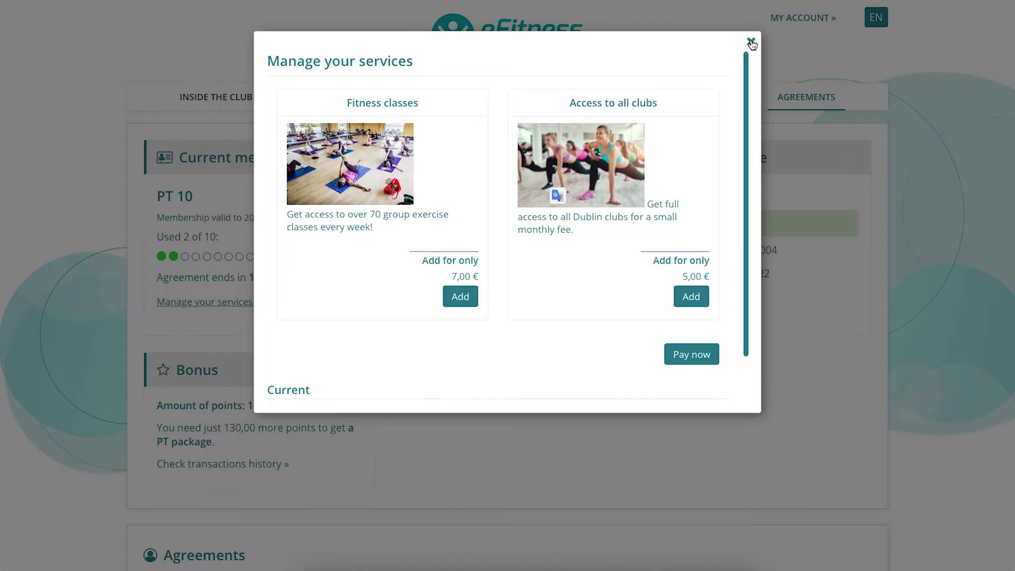
left_click(751, 42)
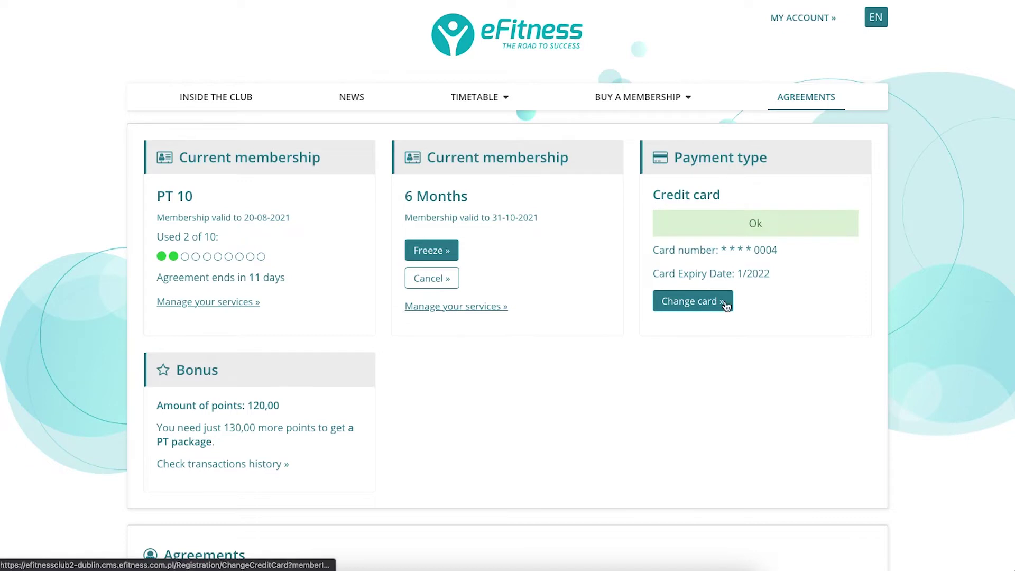
Expand the agreements table to list past 6 Months, Bezterminowy and 8x Yoga periods.
scroll(795, 312, "down", 3)
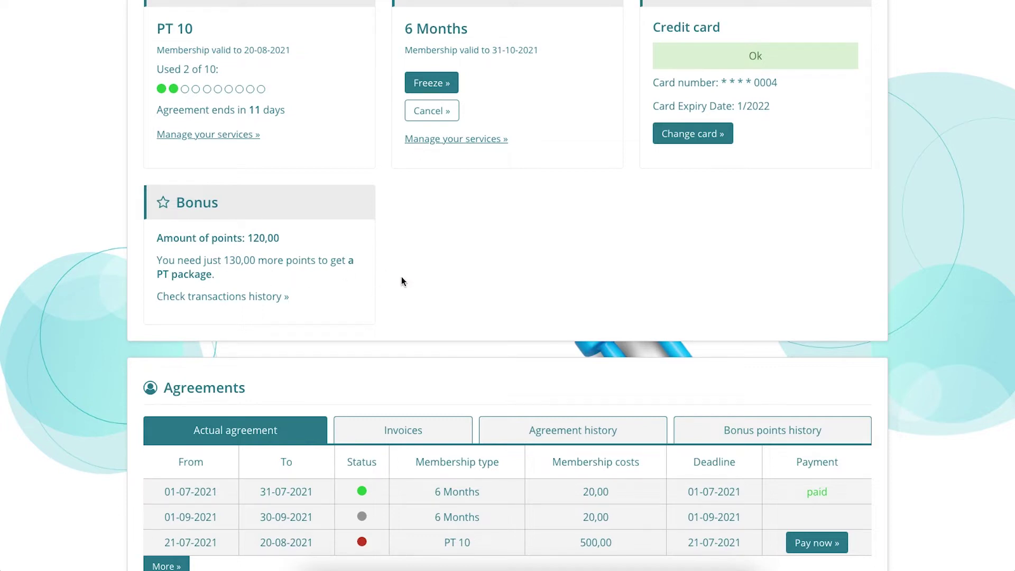
scroll(401, 280, "down", 3)
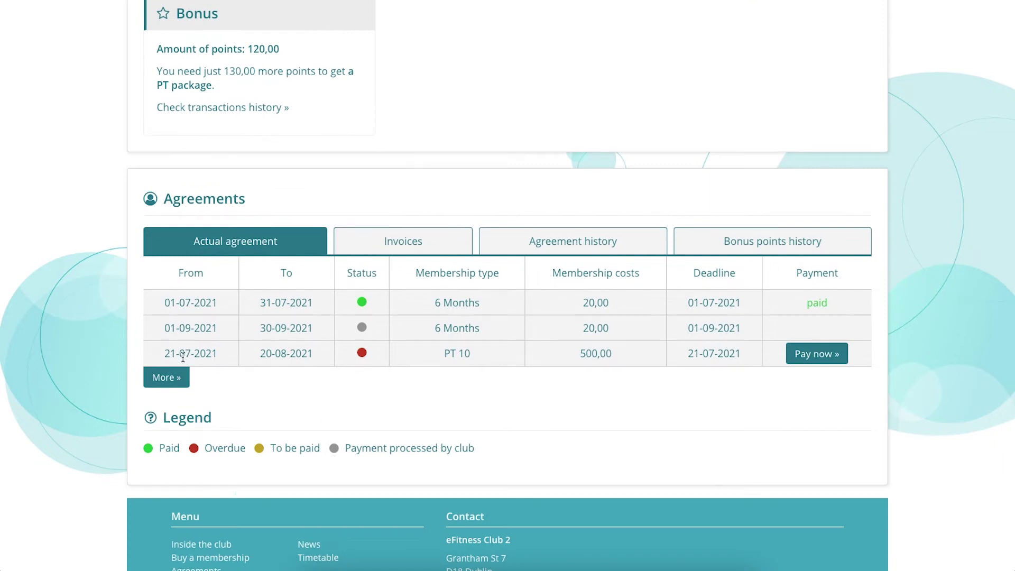
left_click(170, 379)
Review PT 10, 6 Months and 120,00 bonus points, switching between invoices and agreement history.
scroll(446, 359, "down", 12)
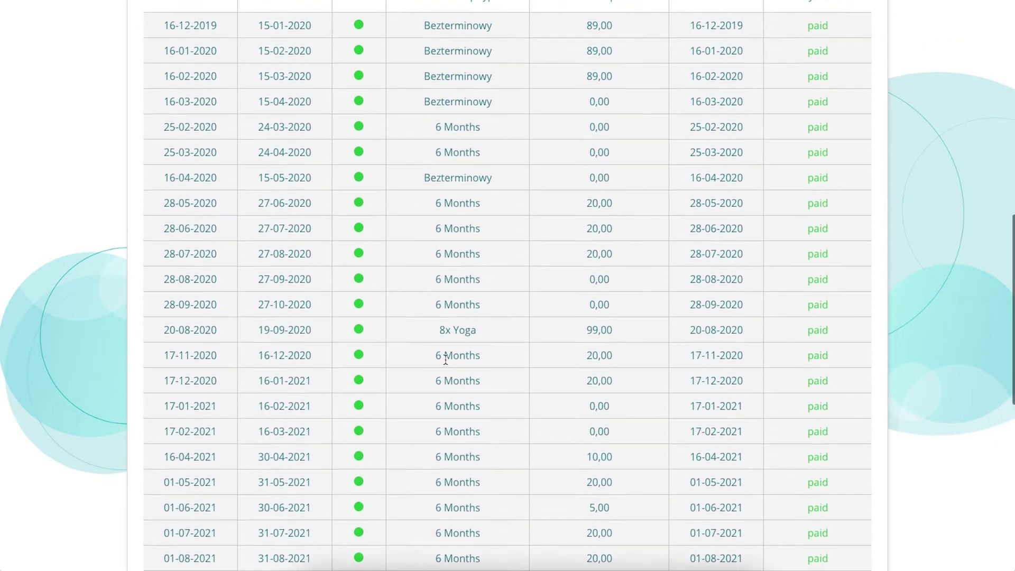
scroll(334, 287, "up", 18)
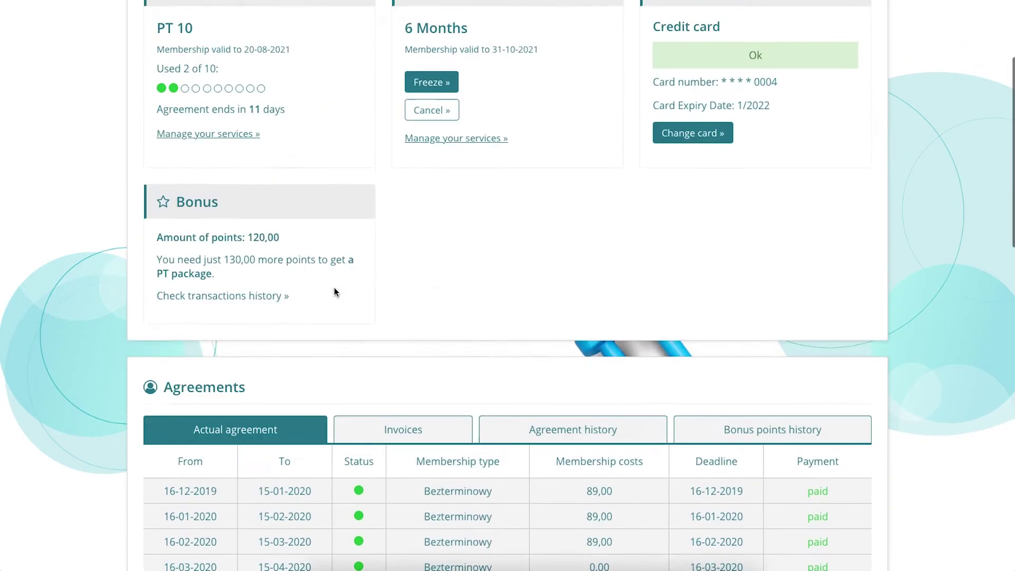
scroll(335, 287, "down", 5)
scroll(334, 287, "down", 1)
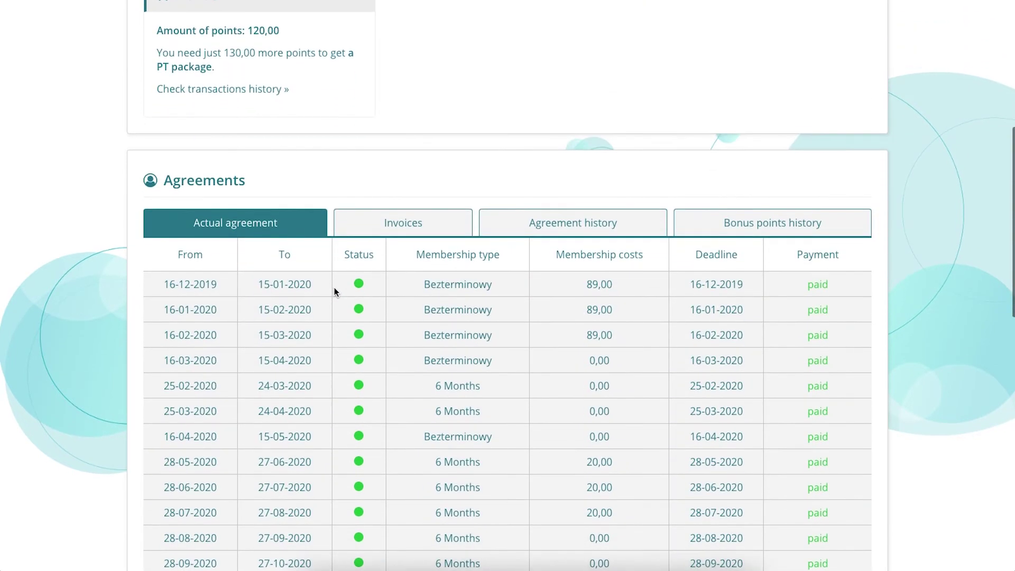
scroll(335, 288, "down", 1)
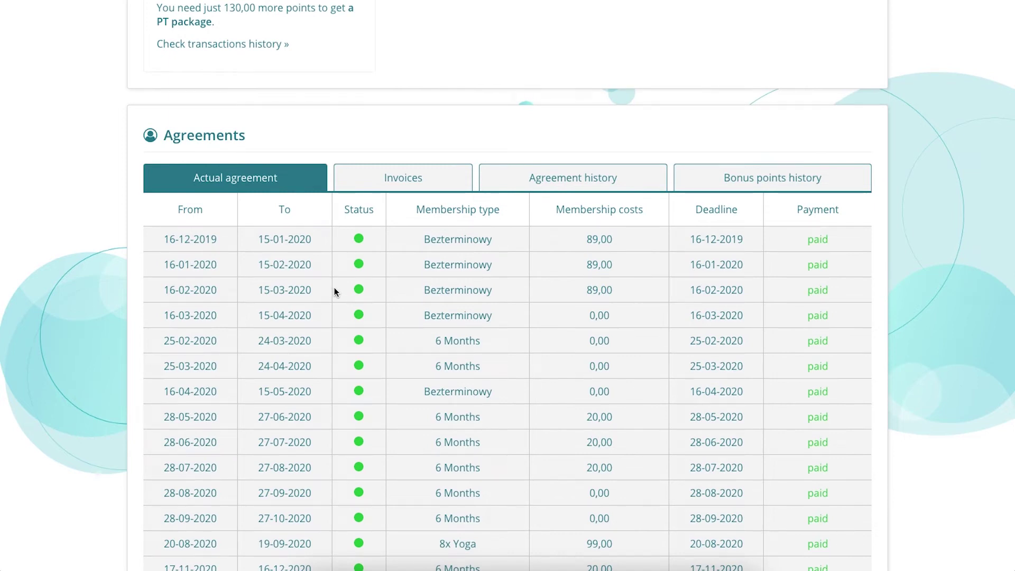
left_click(412, 181)
left_click(576, 182)
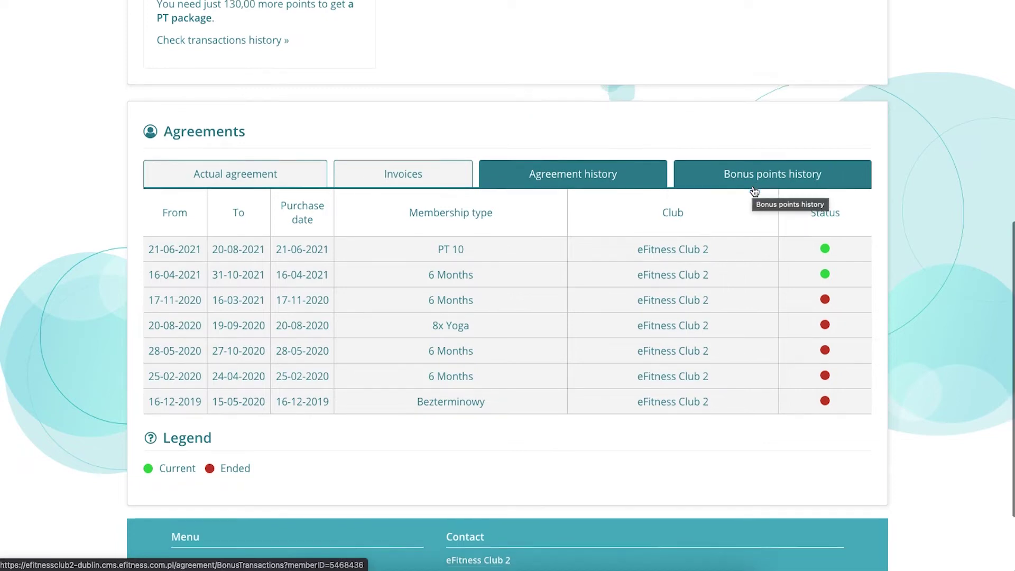
scroll(755, 191, "down", 2)
scroll(754, 191, "up", 10)
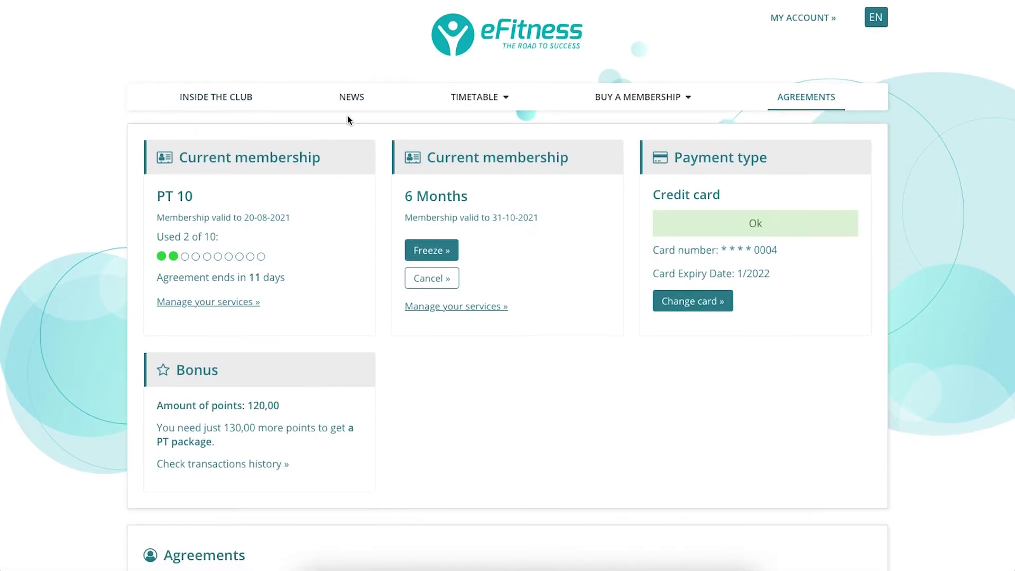
Check the Inside the club occupancy of 0/100 people, then go to the club's News page.
left_click(215, 102)
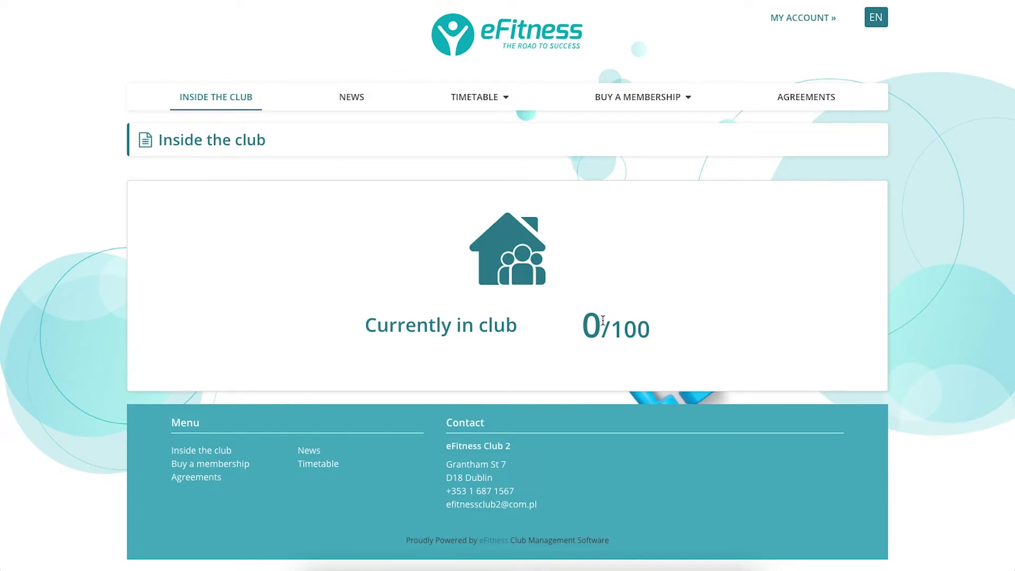
left_click(344, 100)
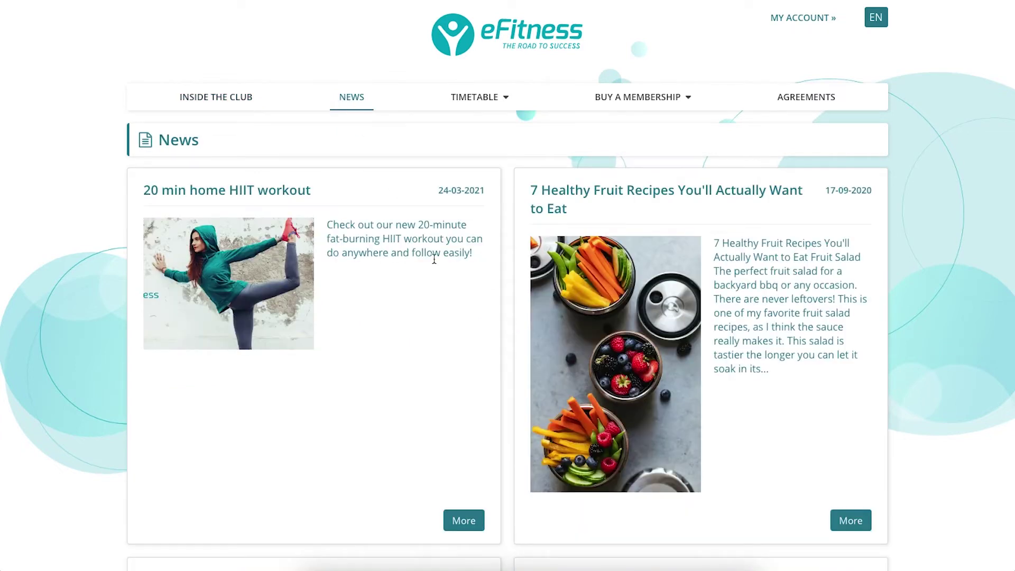
Scroll through the News articles, including the 20 min home HIIT workout.
scroll(434, 259, "down", 8)
scroll(434, 259, "up", 8)
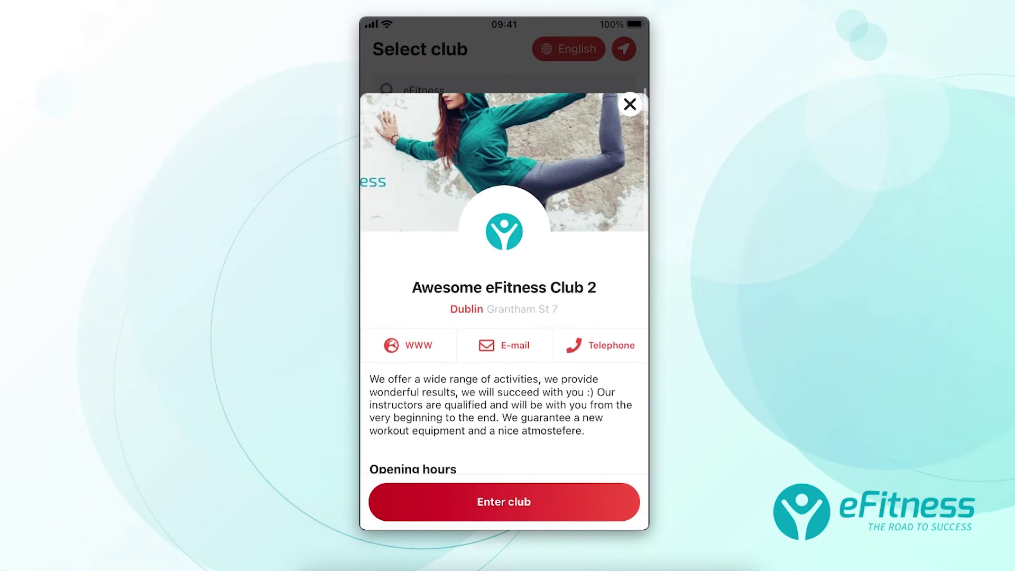
Scroll through the Awesome eFitness Club 2 card's description and opening hours.
scroll(504, 275, "down", 1)
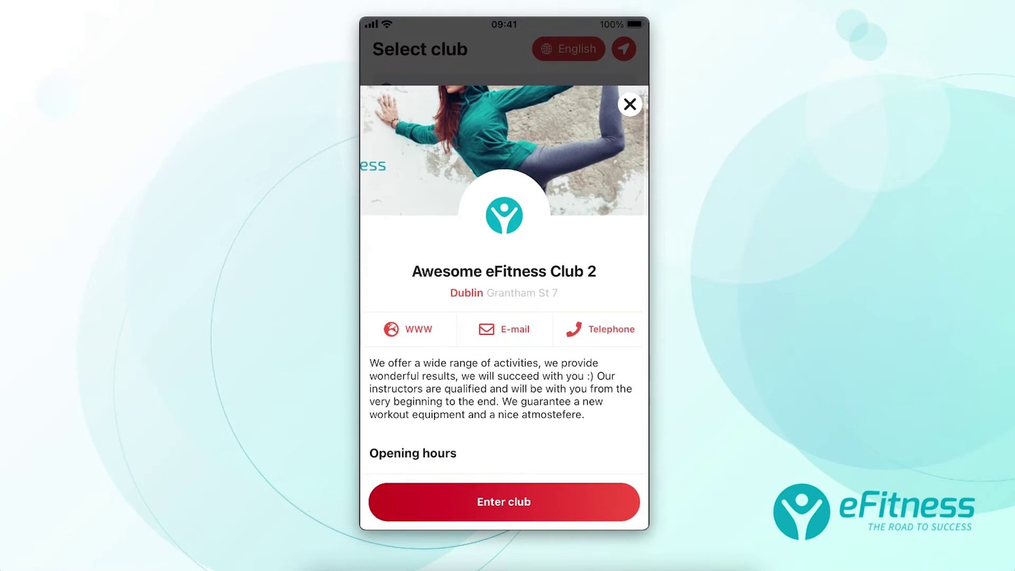
scroll(504, 307, "up", 1)
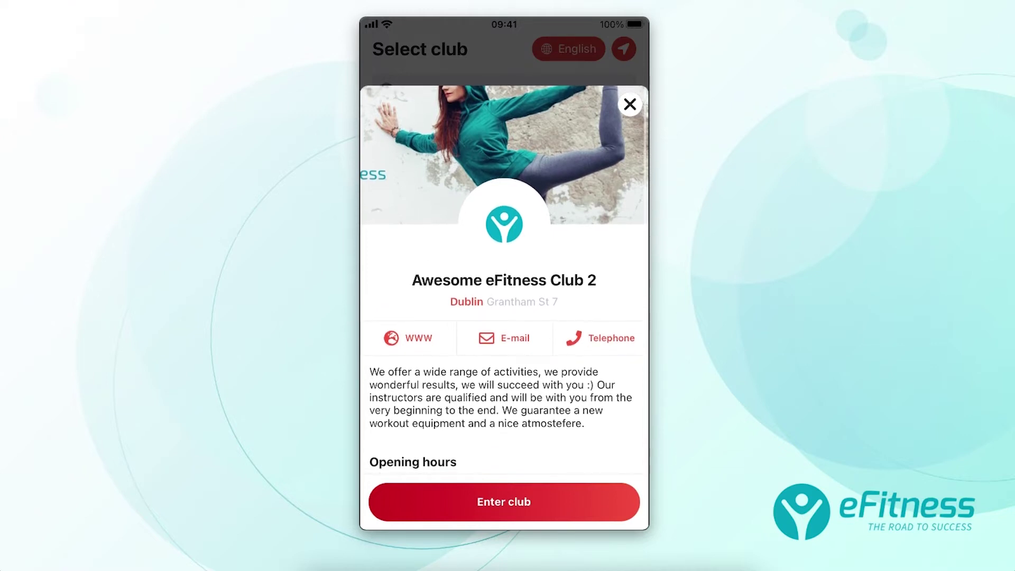
scroll(504, 279, "down", 2)
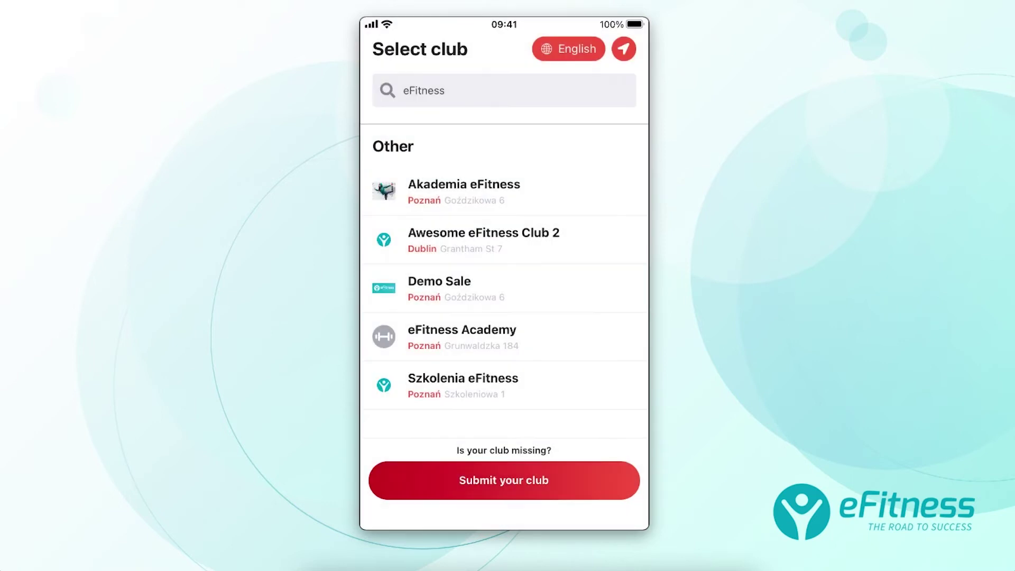
Search the club list for '36' and scroll through the 36 MINUT club results.
left_click(445, 91)
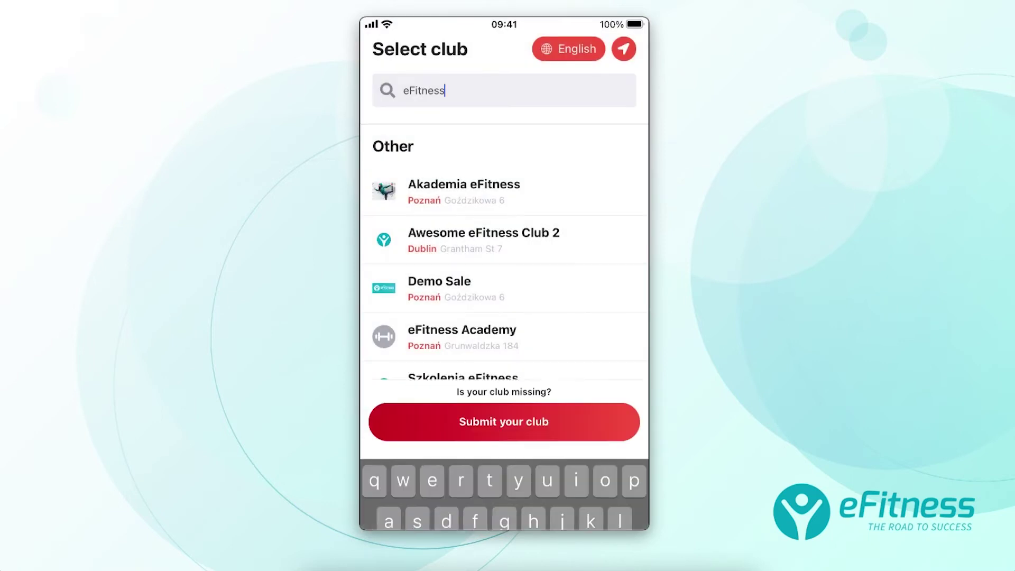
left_click(378, 510)
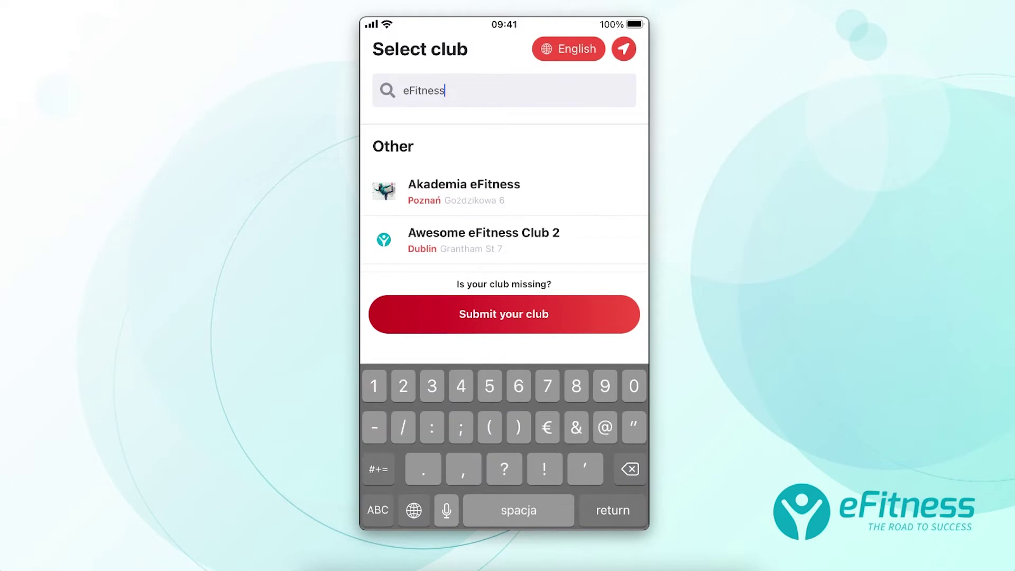
type("33")
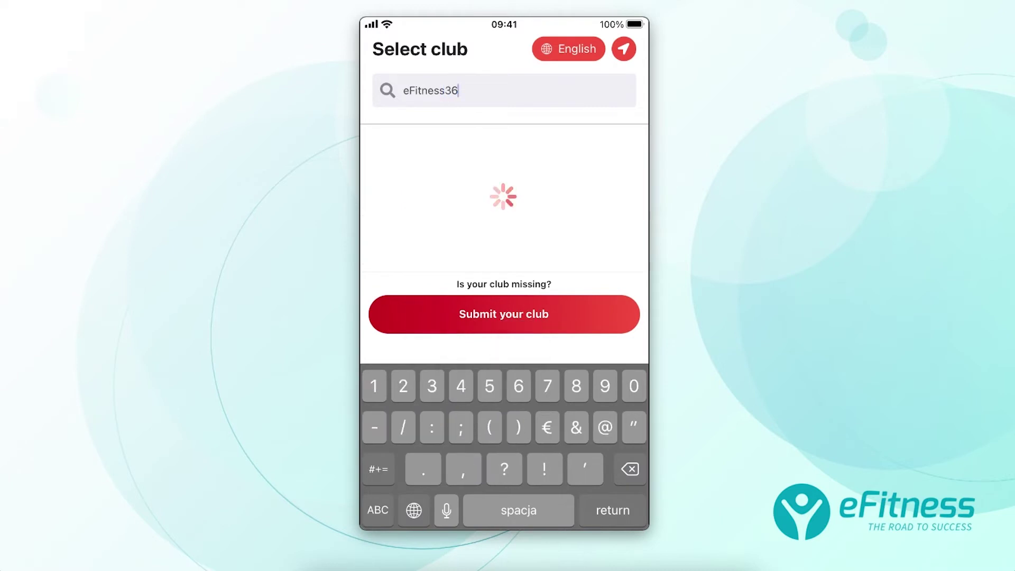
key("BackSpace")
key("BackSpace")
key("BackSpace")
key("BackSpace")
key("BackSpace")
key("BackSpace")
key("BackSpace")
key("BackSpace")
key("BackSpace")
key("BackSpace")
type("36")
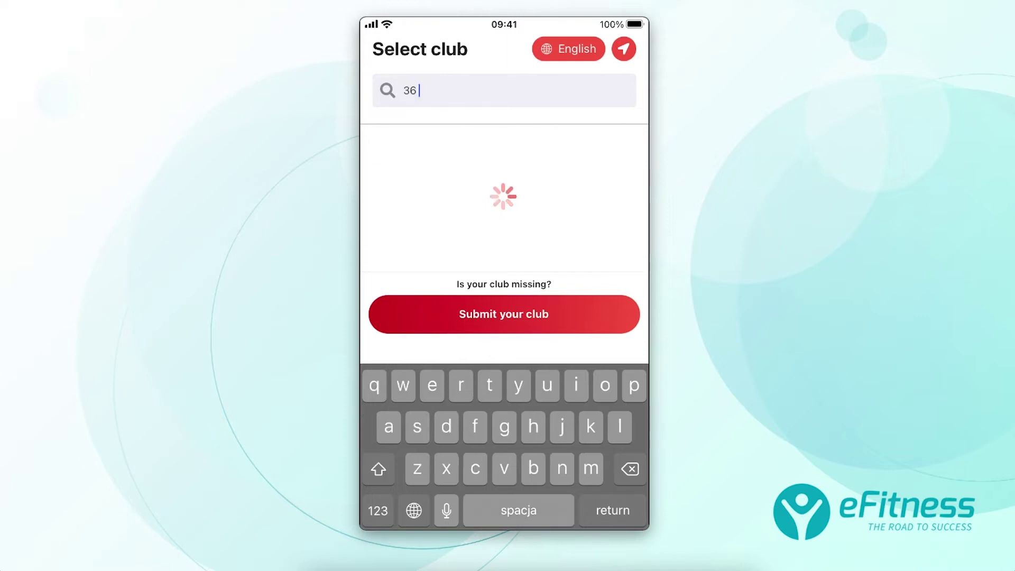
scroll(504, 222, "down", 2)
scroll(504, 307, "down", 1)
scroll(504, 306, "up", 3)
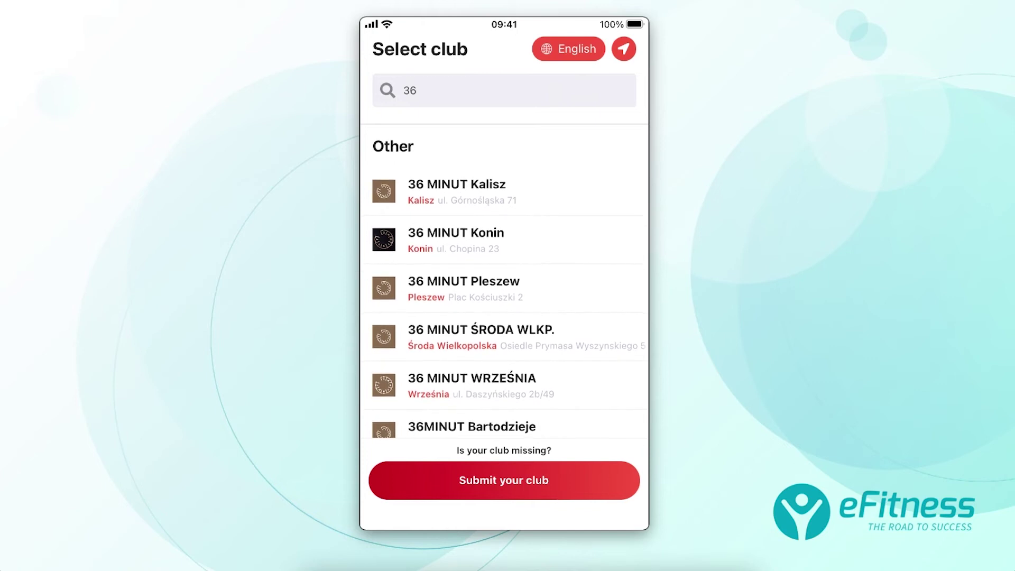
scroll(504, 302, "down", 3)
scroll(504, 301, "up", 3)
scroll(504, 291, "down", 2)
scroll(504, 291, "up", 2)
scroll(504, 302, "down", 2)
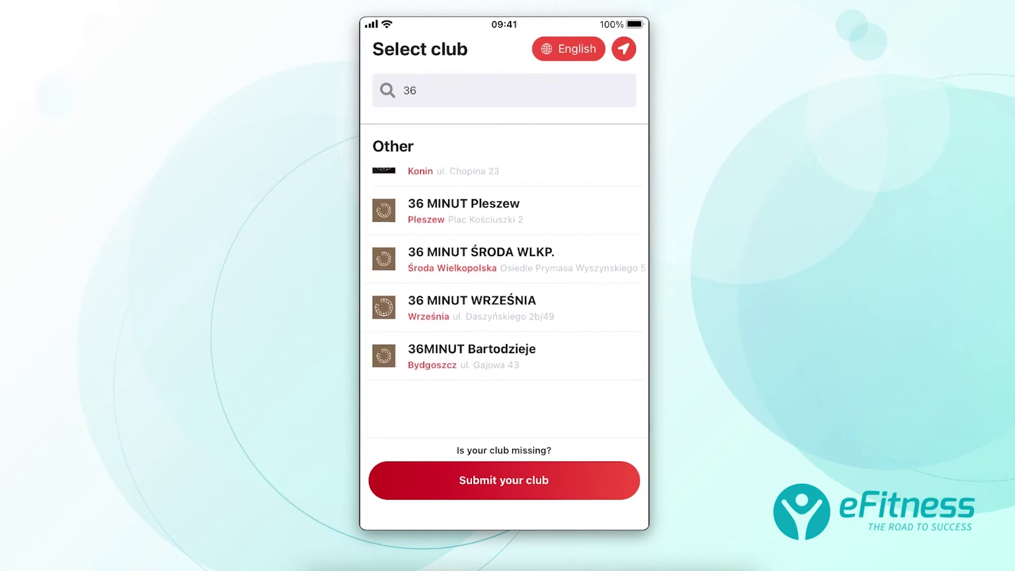
scroll(504, 301, "up", 1)
scroll(504, 302, "up", 1)
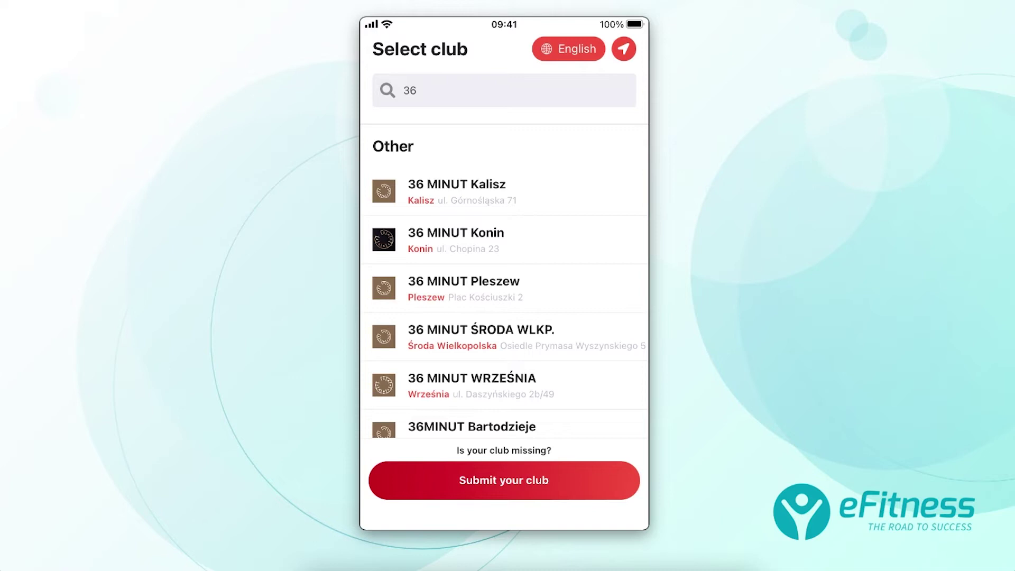
Replace the search term with 'eF' to list the eFitness clubs.
left_click(419, 90)
key("BackSpace")
key("BackSpace")
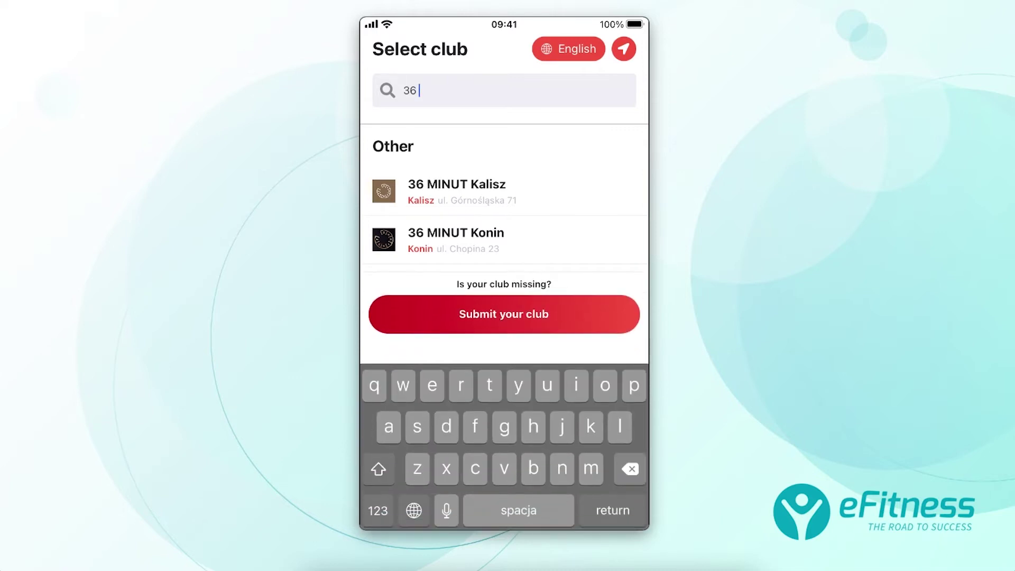
type("eF")
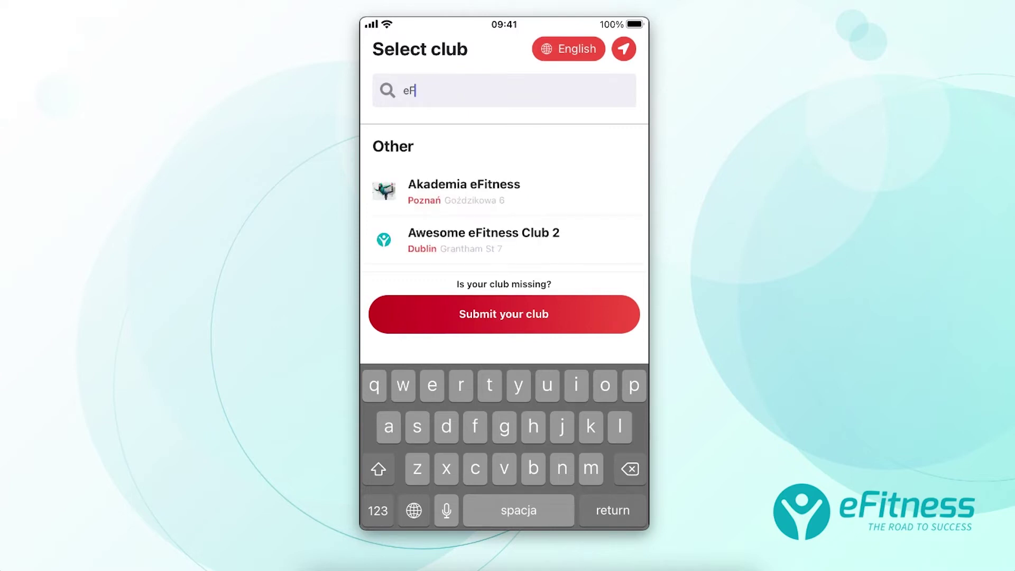
Open Awesome eFitness Club 2, cancel the Telephone call prompt, and enter the club.
left_click(484, 240)
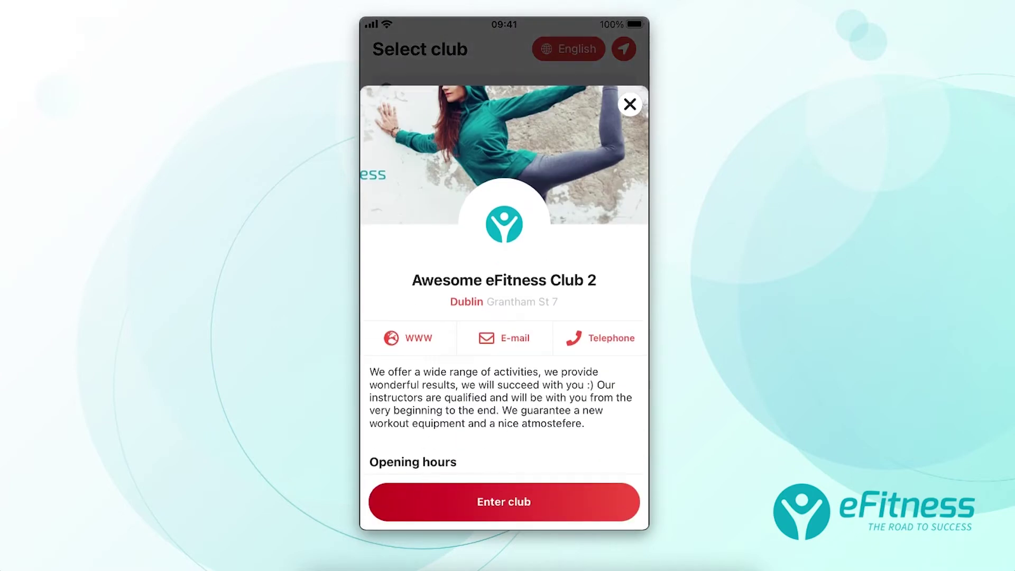
scroll(504, 307, "down", 3)
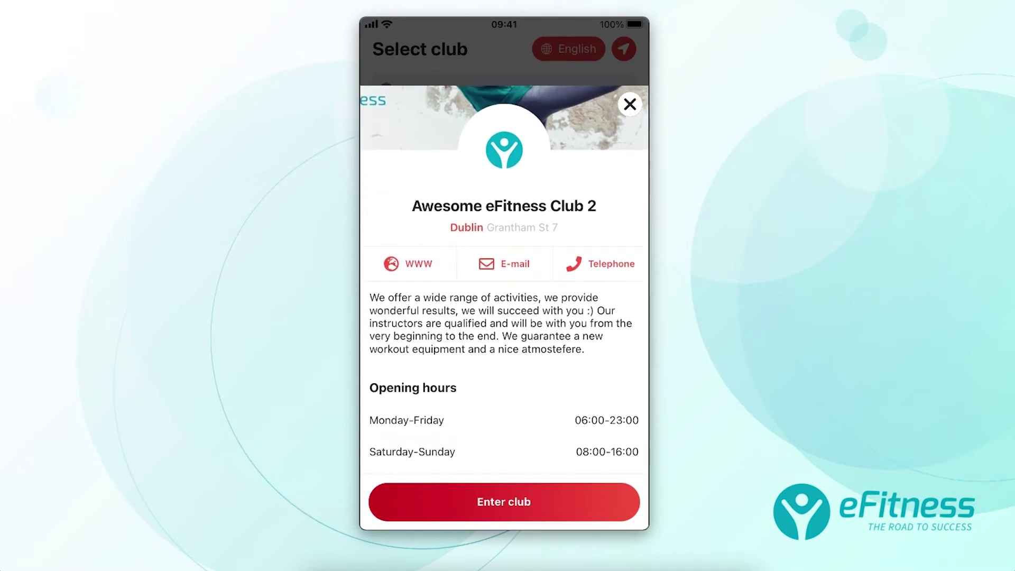
left_click(602, 264)
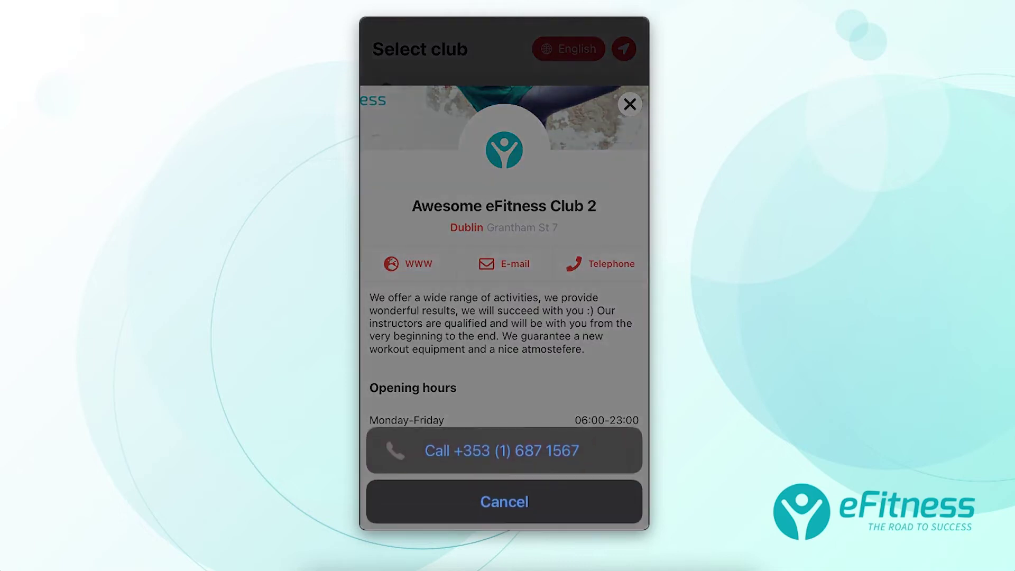
left_click(504, 502)
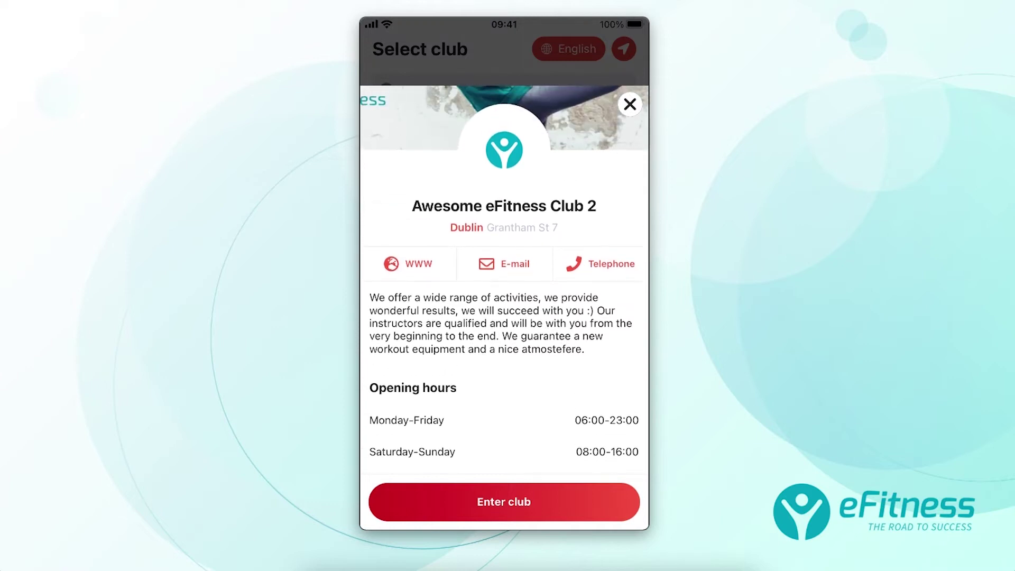
left_click(504, 502)
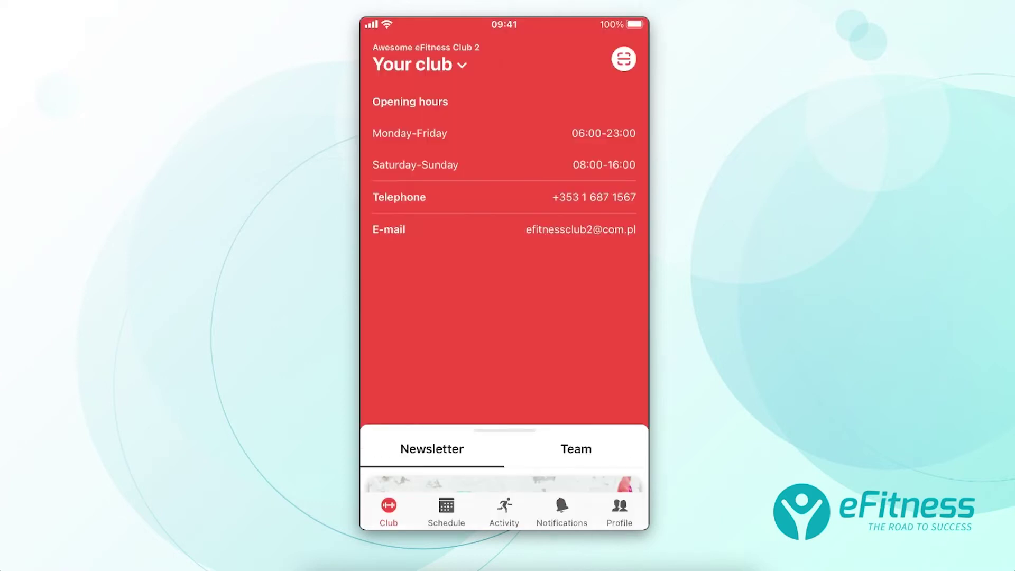
Expand the newsletter feed, then view the members-only Activity section.
left_click_drag(505, 431, 504, 92)
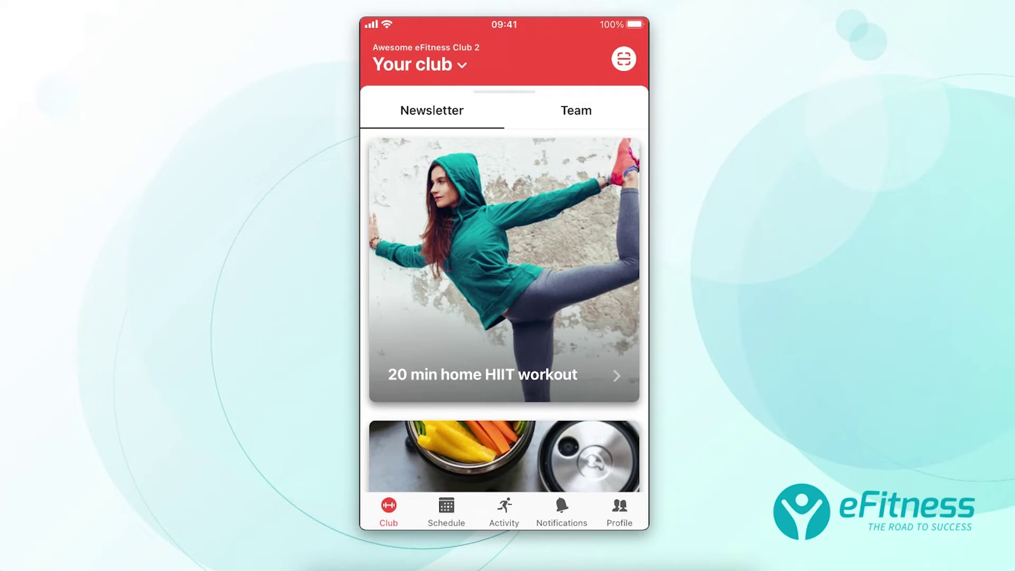
left_click(504, 512)
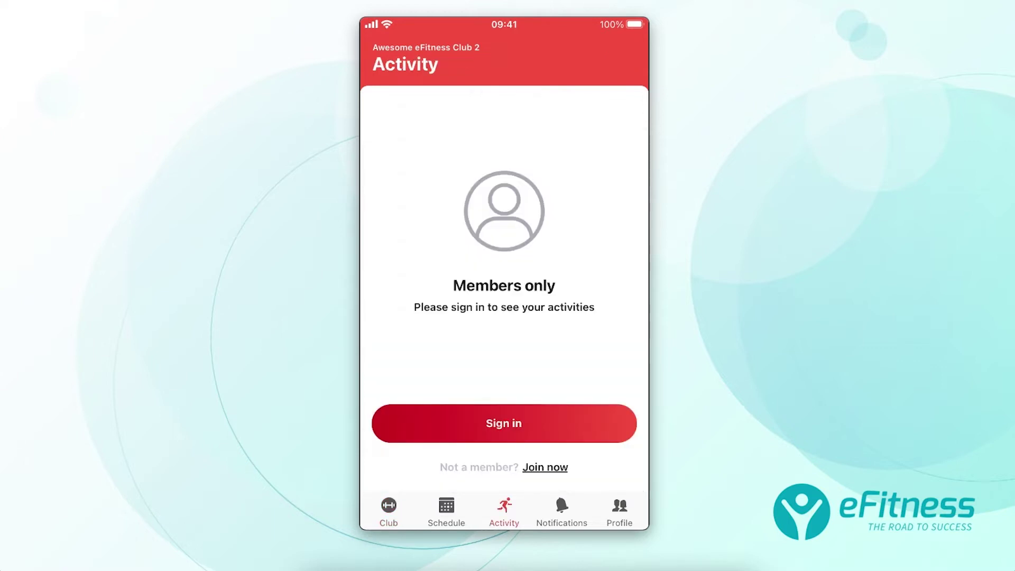
Start joining the club, browse the membership plans and continue with Flexi.
left_click(545, 467)
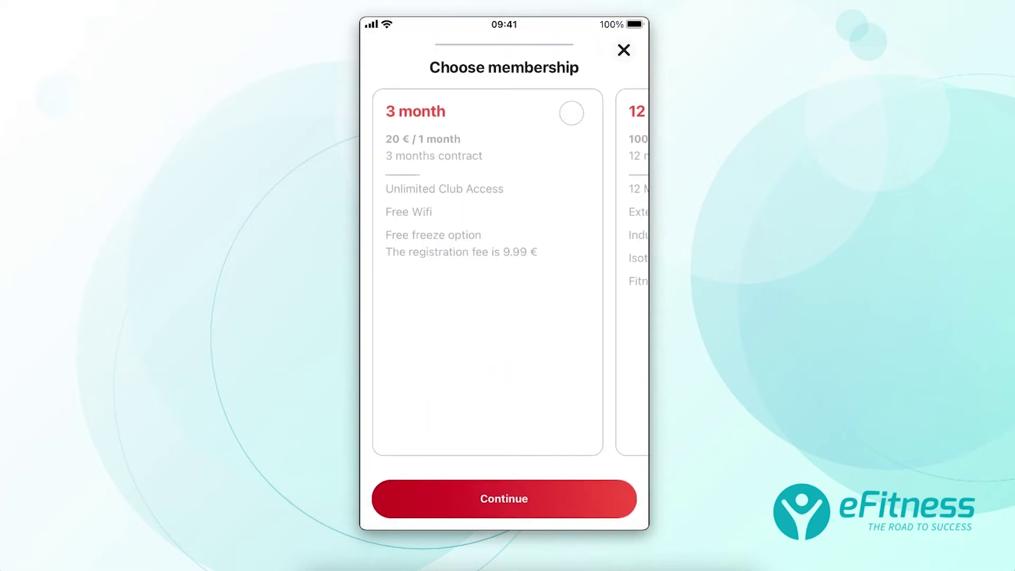
scroll(504, 272, "right", 9)
scroll(504, 273, "left", 7)
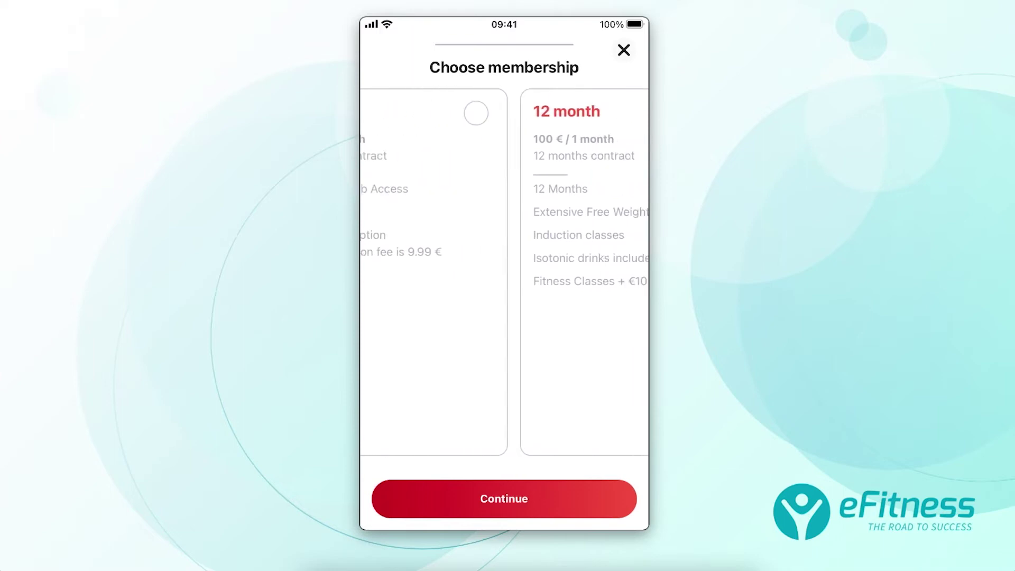
scroll(504, 273, "left", 3)
left_click(508, 264)
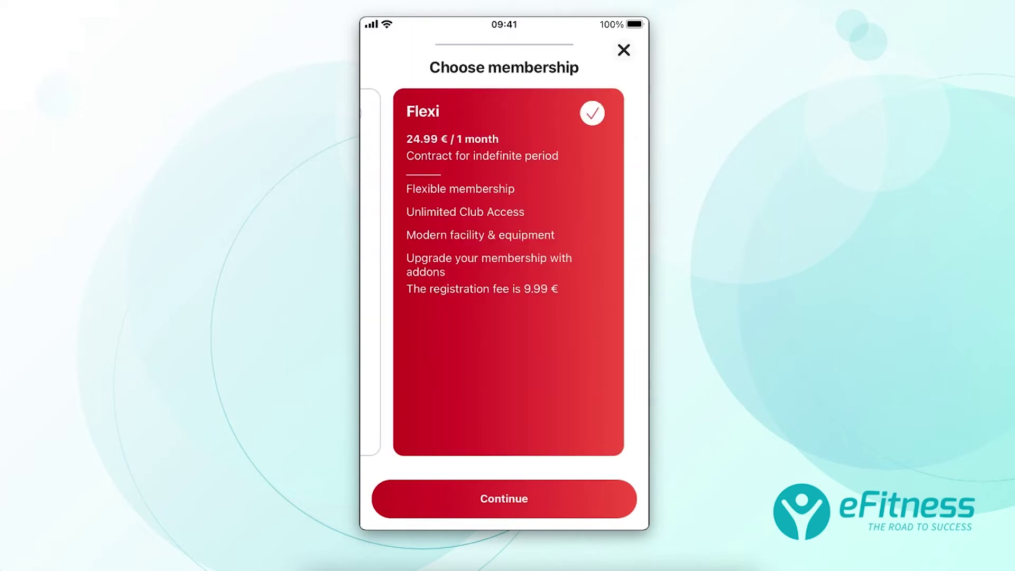
left_click(504, 499)
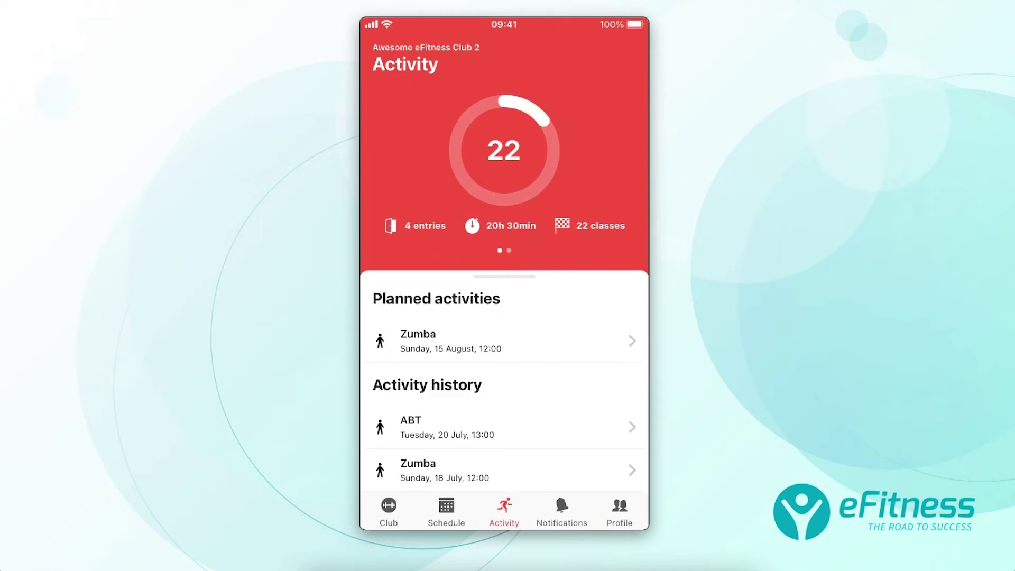
Open the 15:00 Body Balance class from the schedule and view its instructor's profile.
left_click(446, 511)
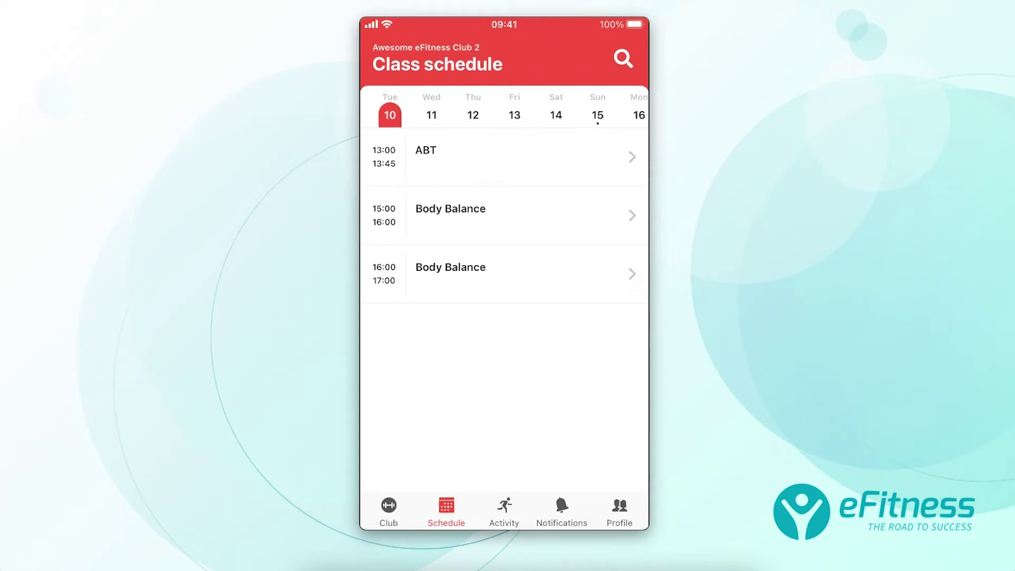
scroll(504, 222, "up", 1)
left_click(504, 157)
scroll(504, 222, "down", 1)
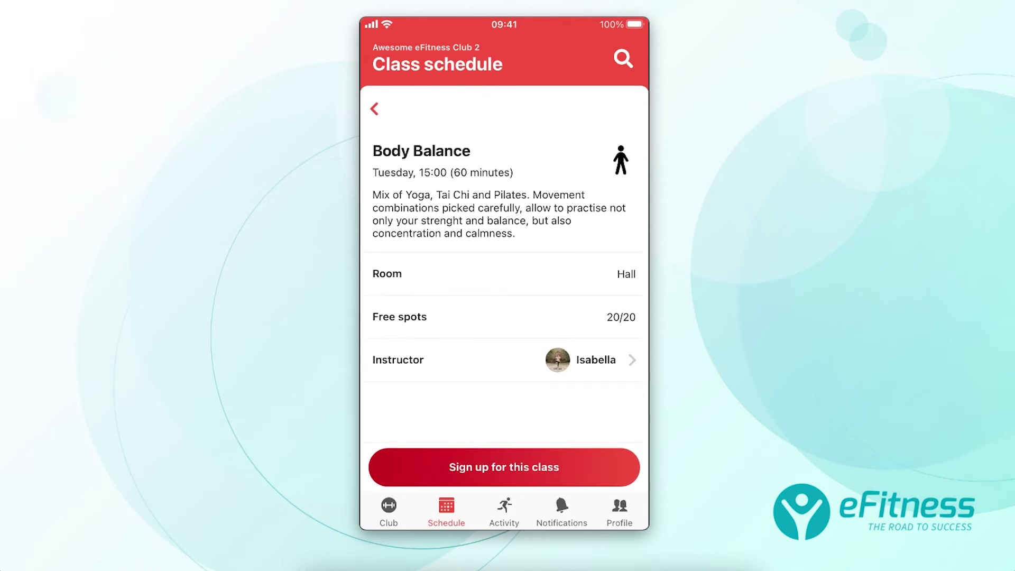
left_click(596, 360)
left_click(375, 109)
Book a place in Body Balance, then move the schedule on to Wednesday the 11th.
left_click(504, 467)
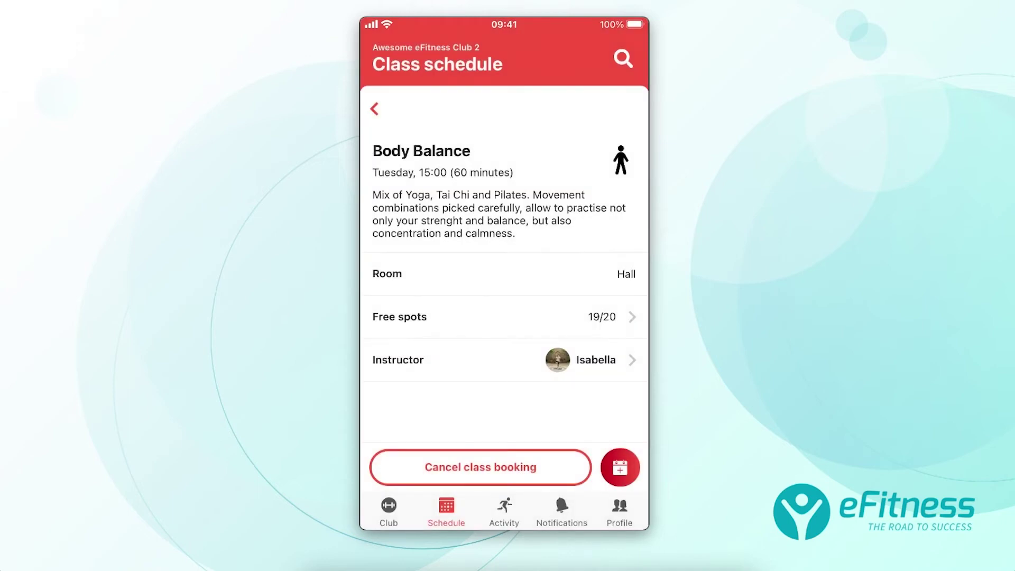
scroll(504, 252, "down", 2)
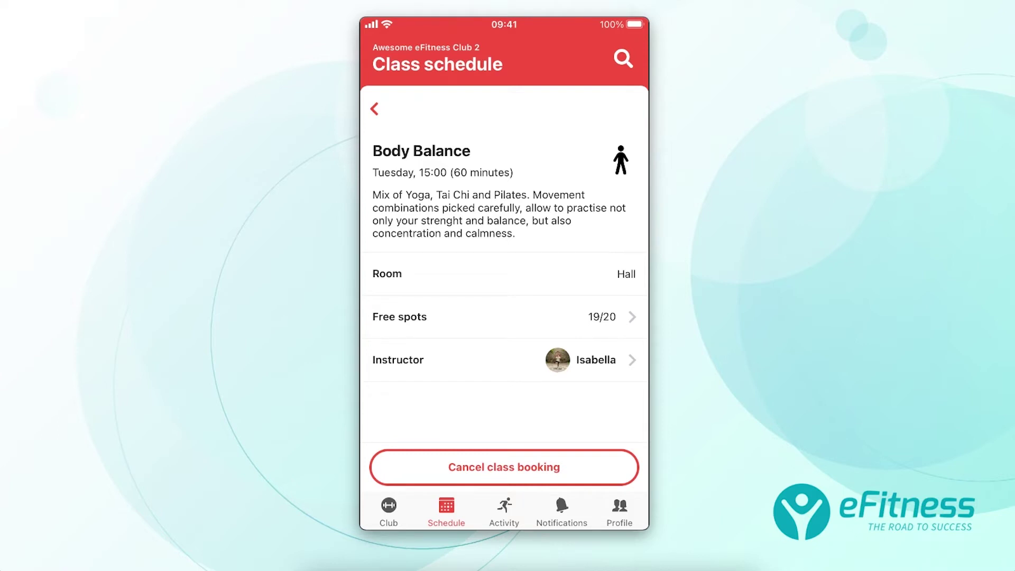
left_click(374, 109)
left_click_drag(582, 318, 412, 317)
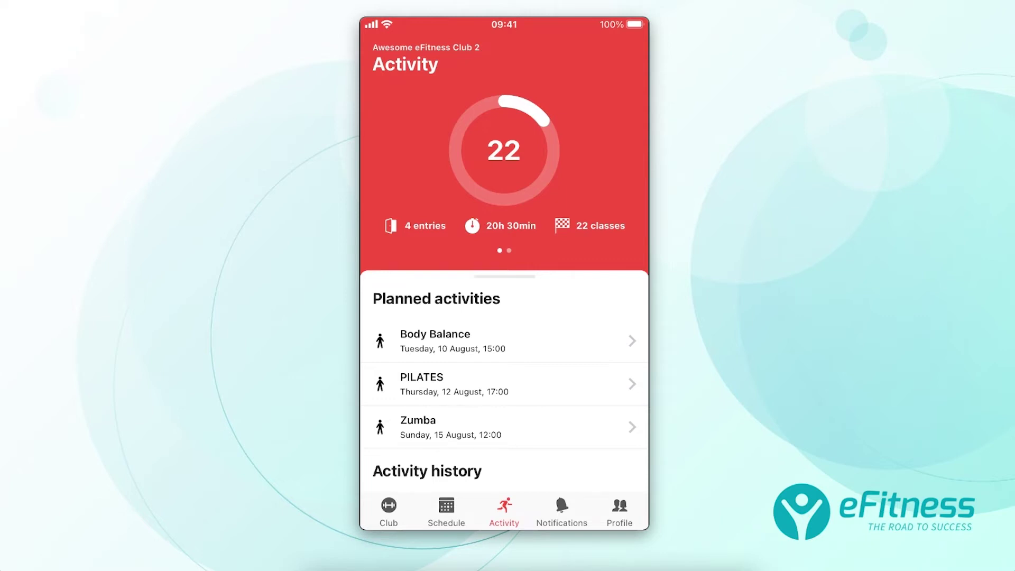
Check the reservation notifications, then browse the member's Profile menu.
left_click(562, 512)
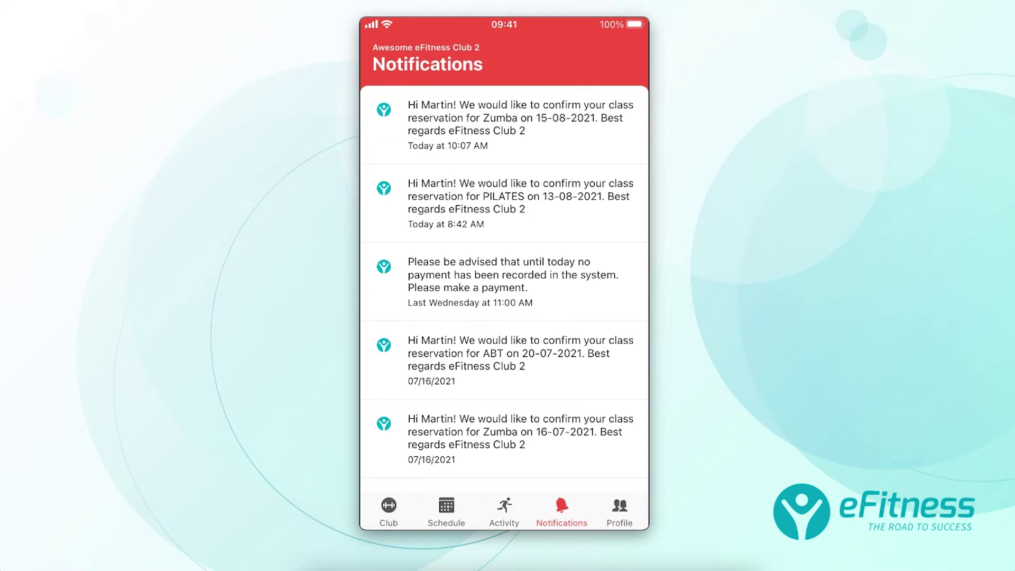
left_click(619, 511)
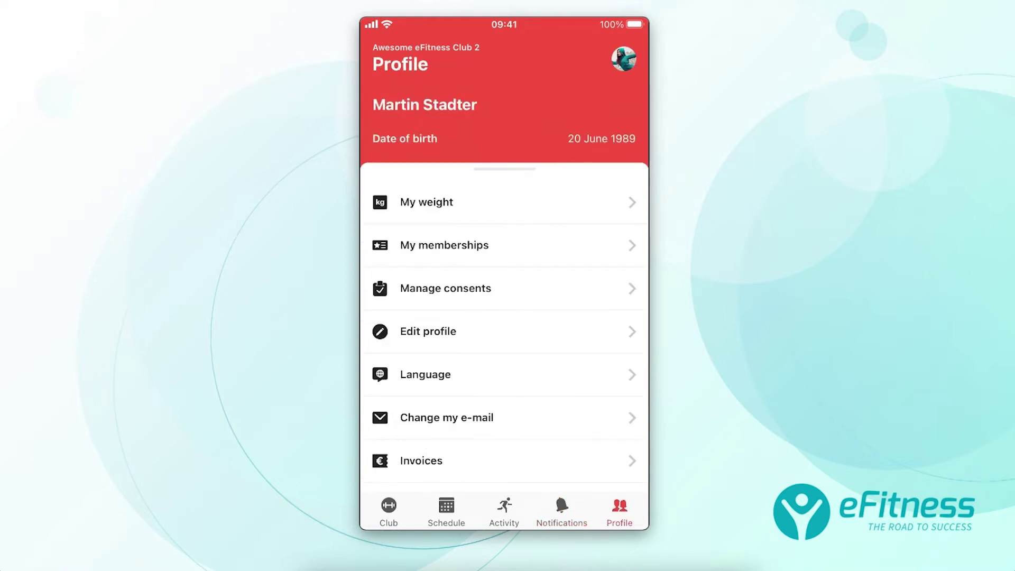
scroll(505, 328, "down", 2)
scroll(505, 317, "up", 2)
scroll(505, 318, "down", 5)
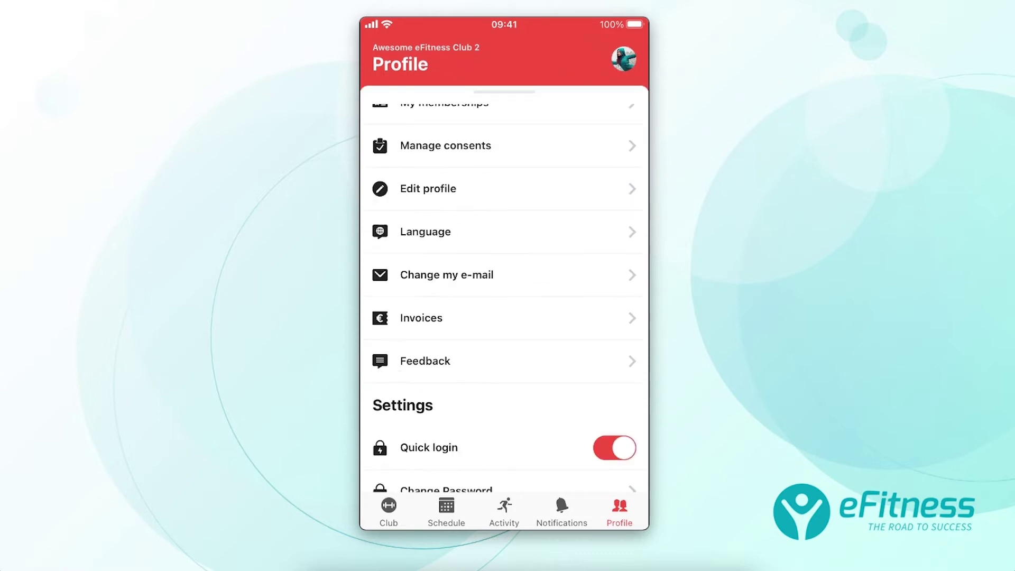
scroll(505, 318, "up", 5)
scroll(505, 317, "down", 2)
Open My memberships and review the services included in the 6 Months membership.
left_click(444, 168)
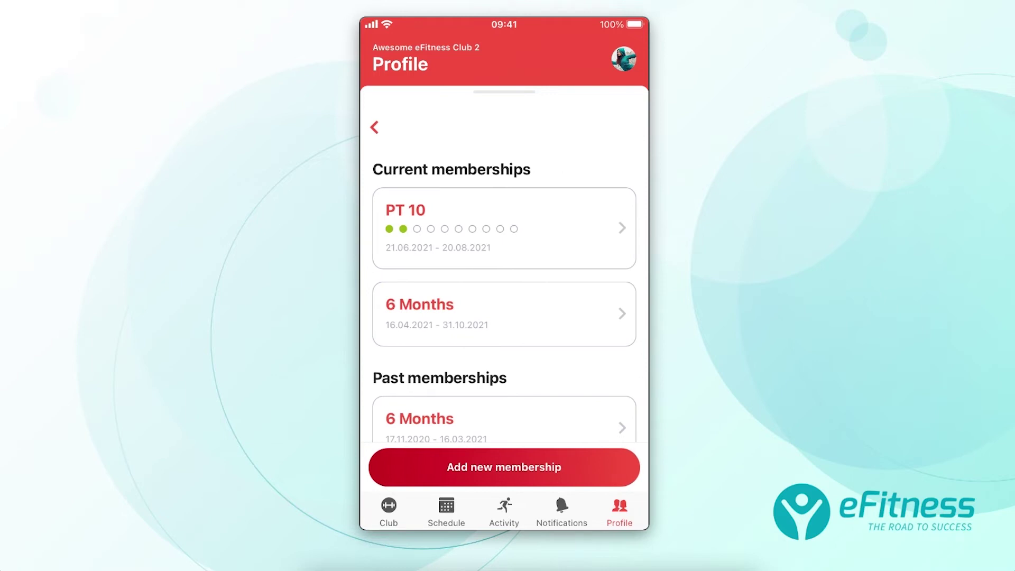
scroll(505, 317, "down", 5)
scroll(504, 317, "up", 5)
left_click(504, 313)
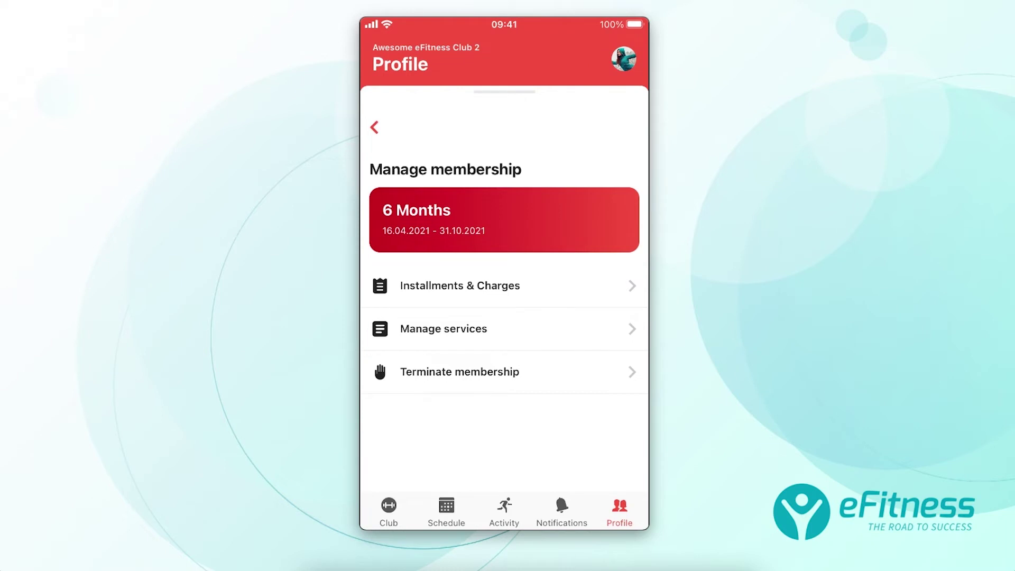
left_click(443, 328)
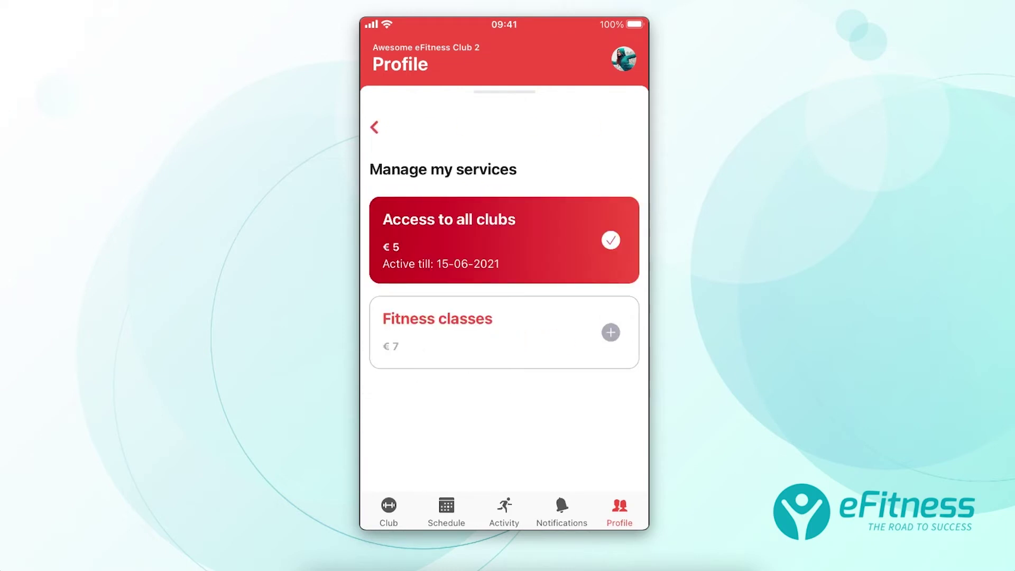
left_click(375, 127)
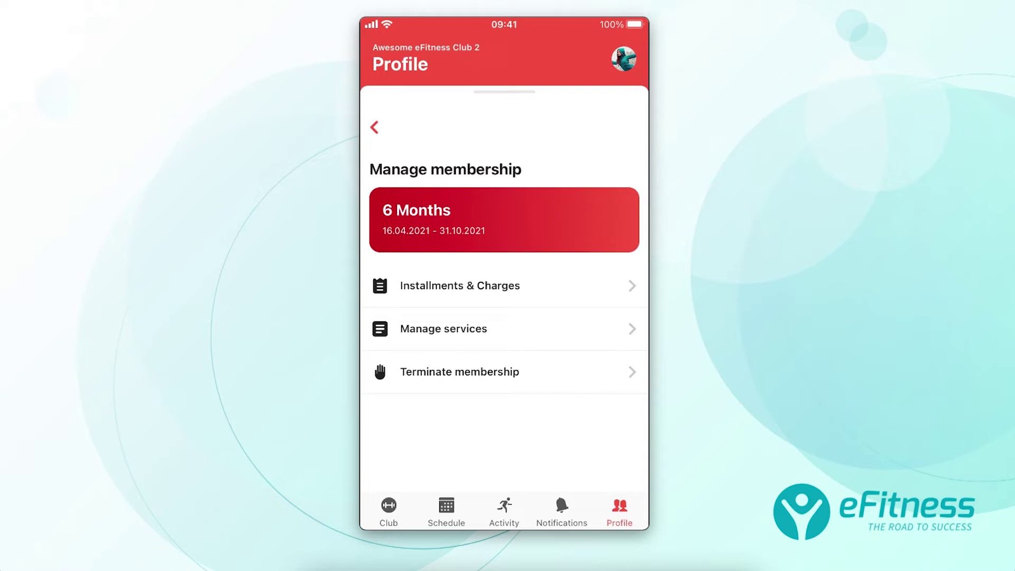
Review the 6 Months installments, selecting September and comparing History with Upcoming.
left_click(504, 371)
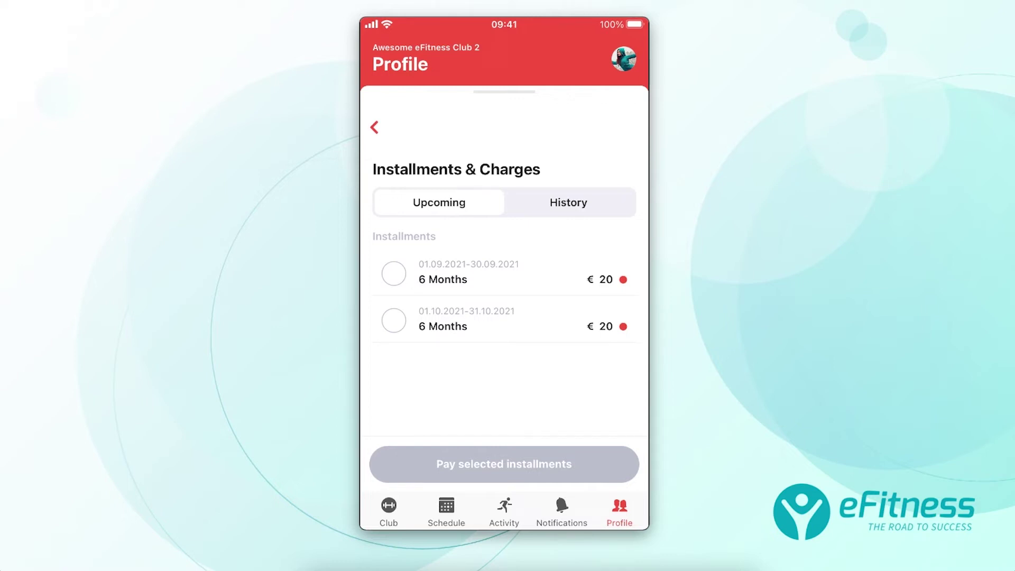
left_click(394, 273)
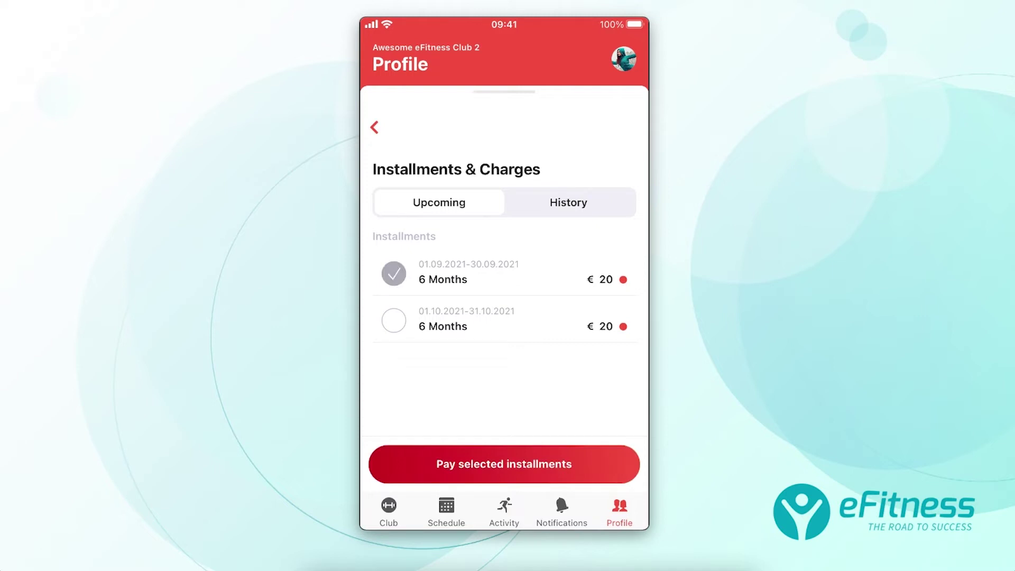
left_click(569, 203)
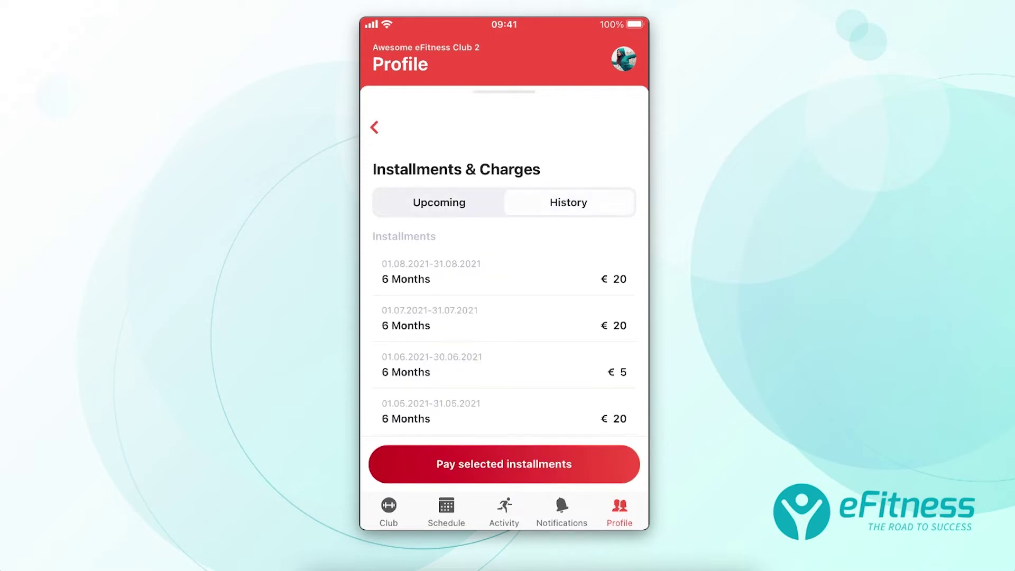
left_click(439, 203)
left_click(374, 127)
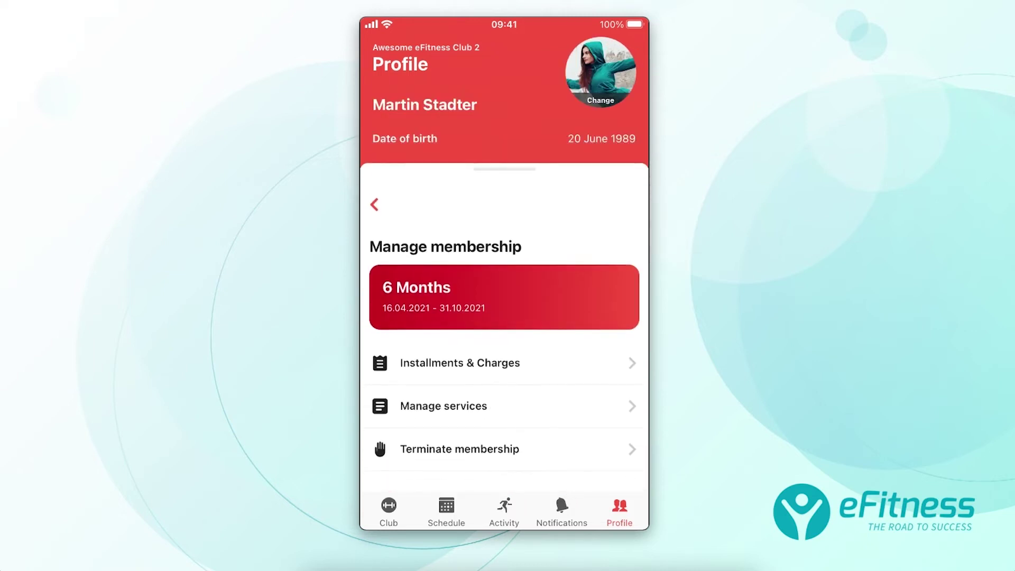
Return to the Profile menu and review the member's consent settings.
left_click(374, 203)
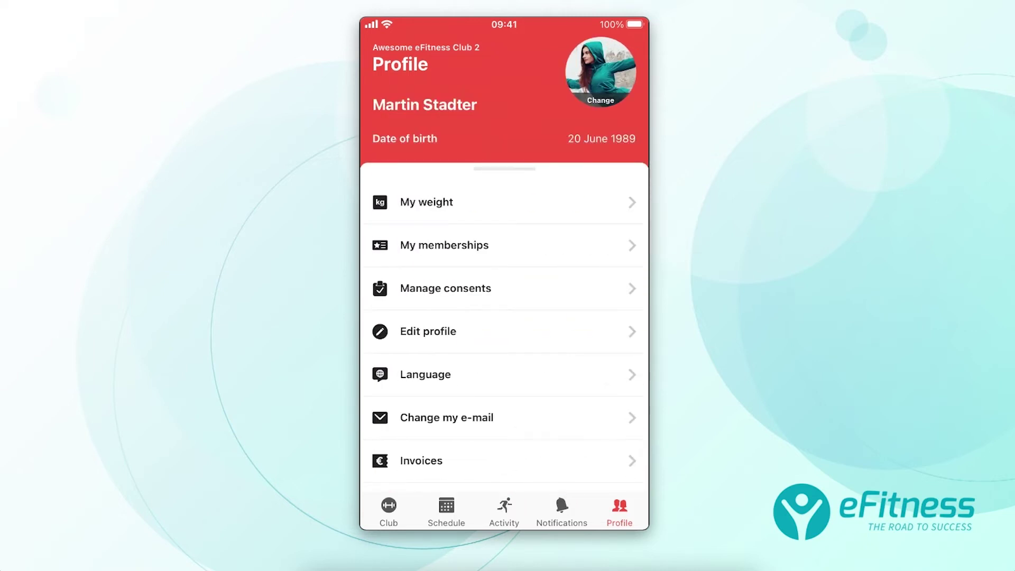
scroll(504, 317, "down", 3)
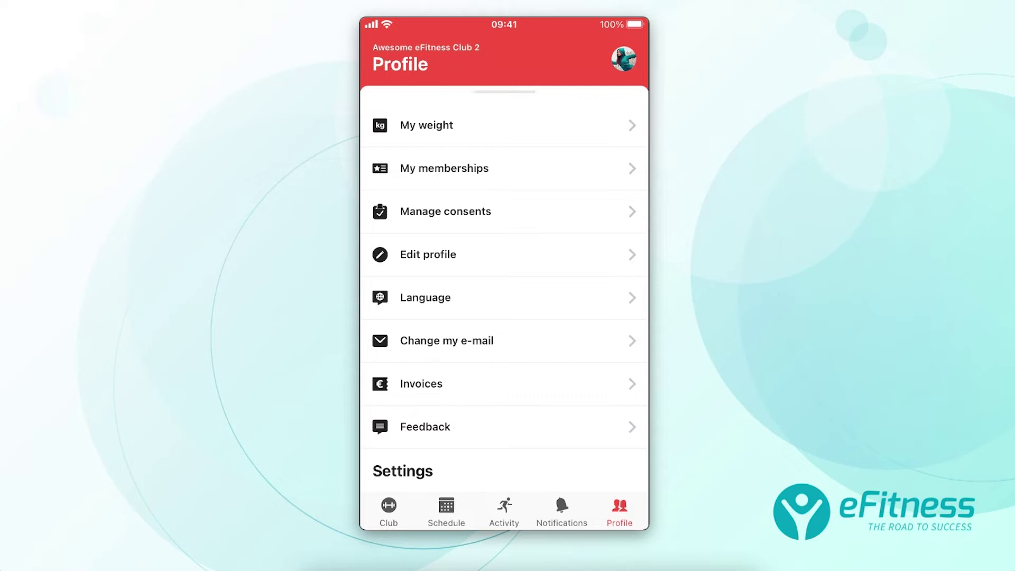
left_click(446, 211)
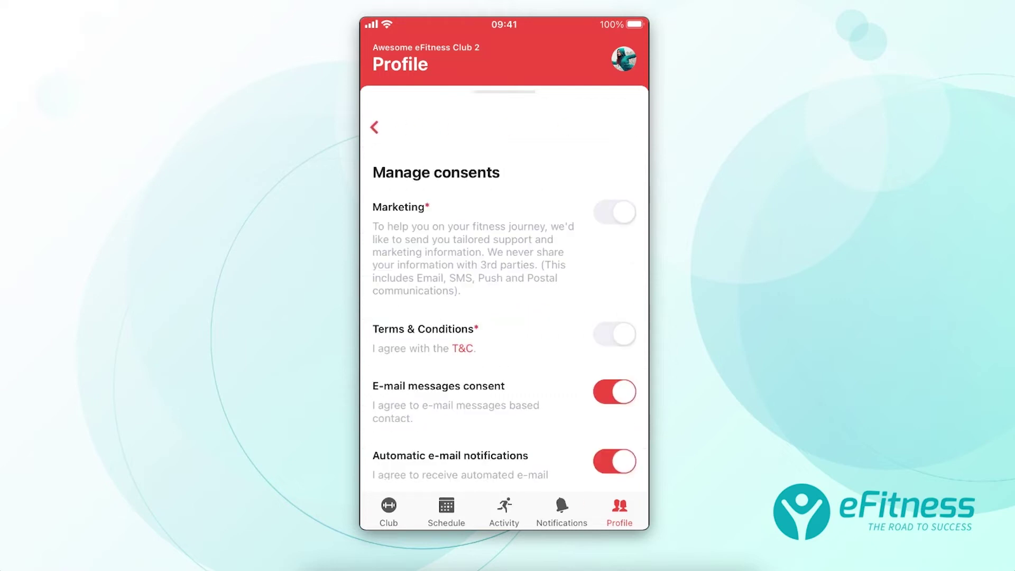
scroll(504, 339, "down", 5)
scroll(504, 338, "up", 5)
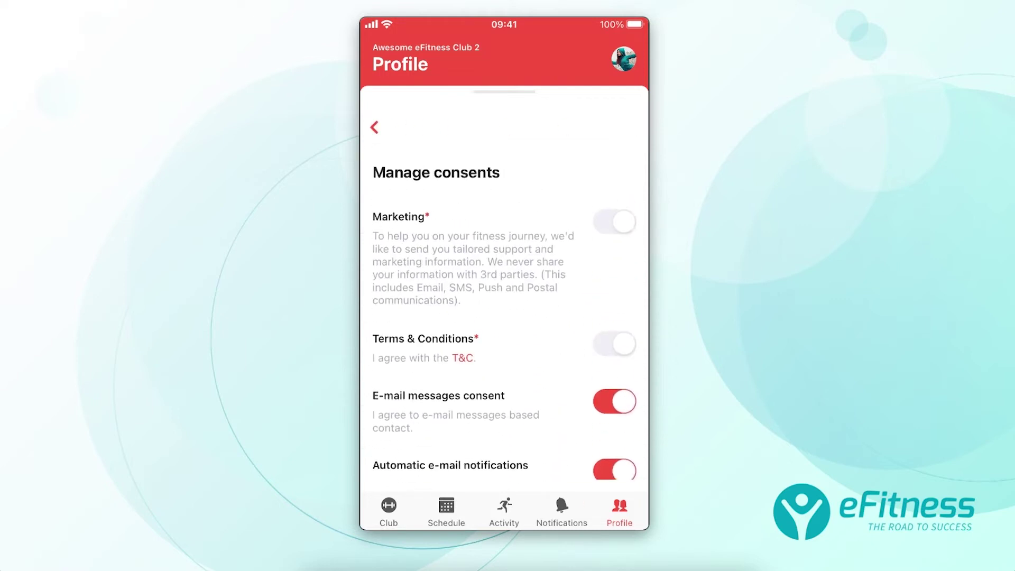
left_click(375, 127)
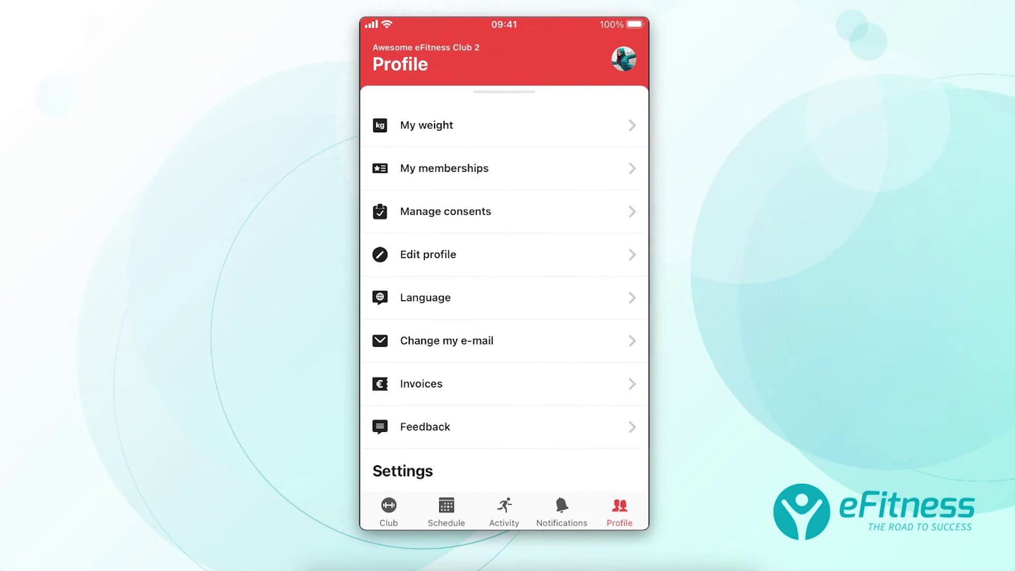
Open the member's invoices and view the 17-12-2019 invoice document.
left_click(422, 384)
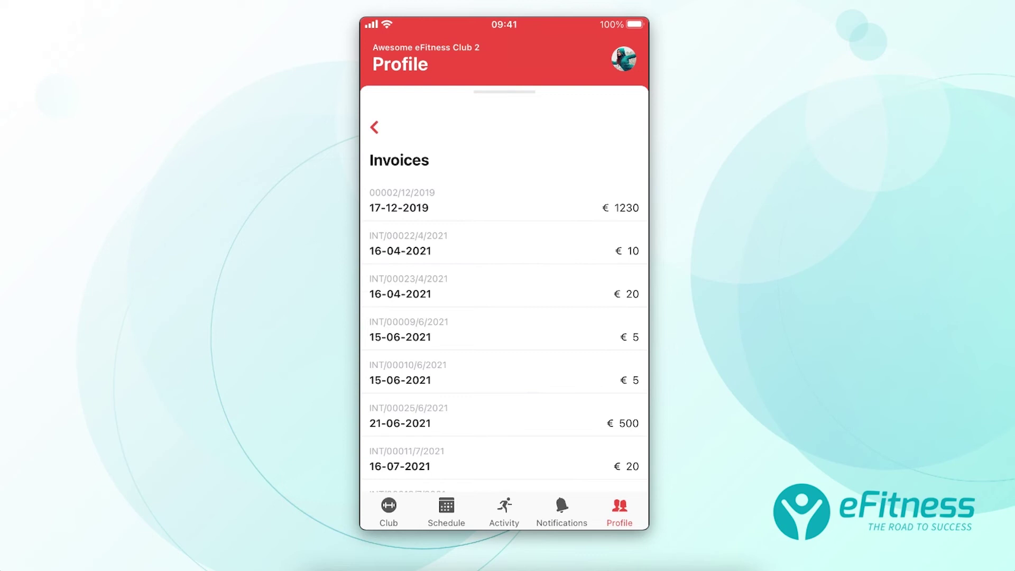
scroll(508, 334, "down", 2)
scroll(504, 333, "up", 2)
left_click(504, 202)
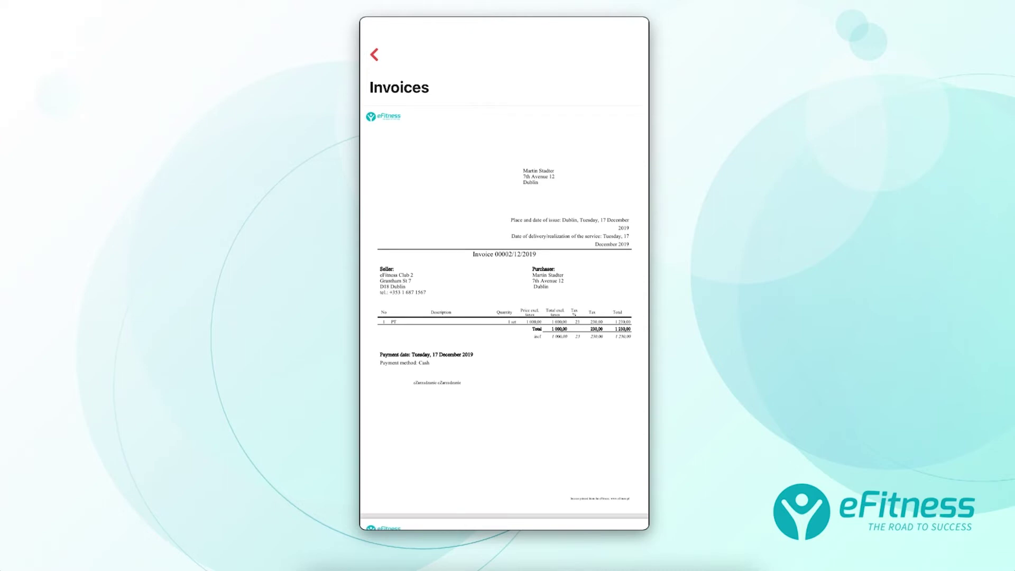
left_click(374, 55)
Go back to the profile and view the saved credit/debit card details.
left_click(374, 127)
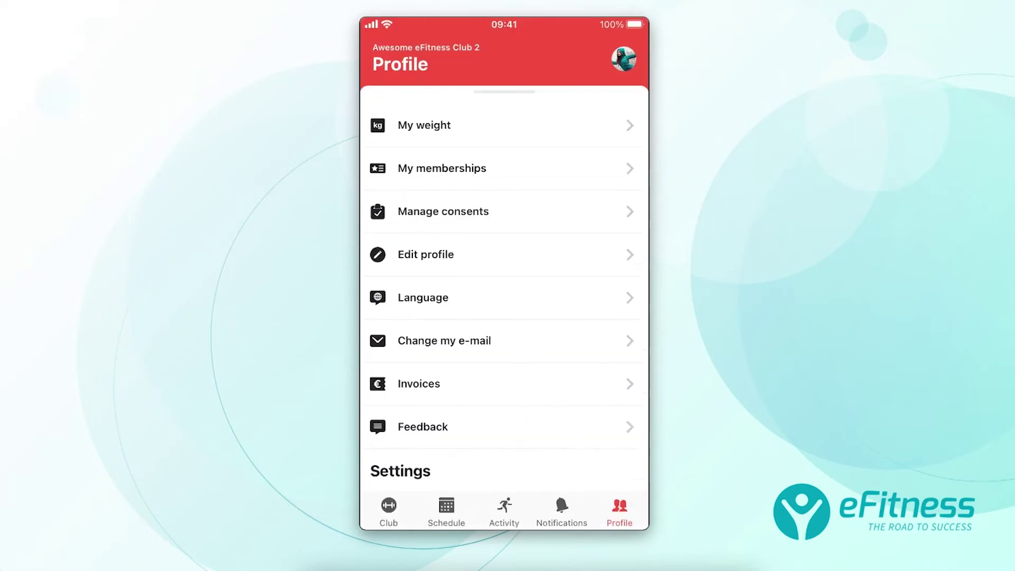
scroll(504, 291, "down", 5)
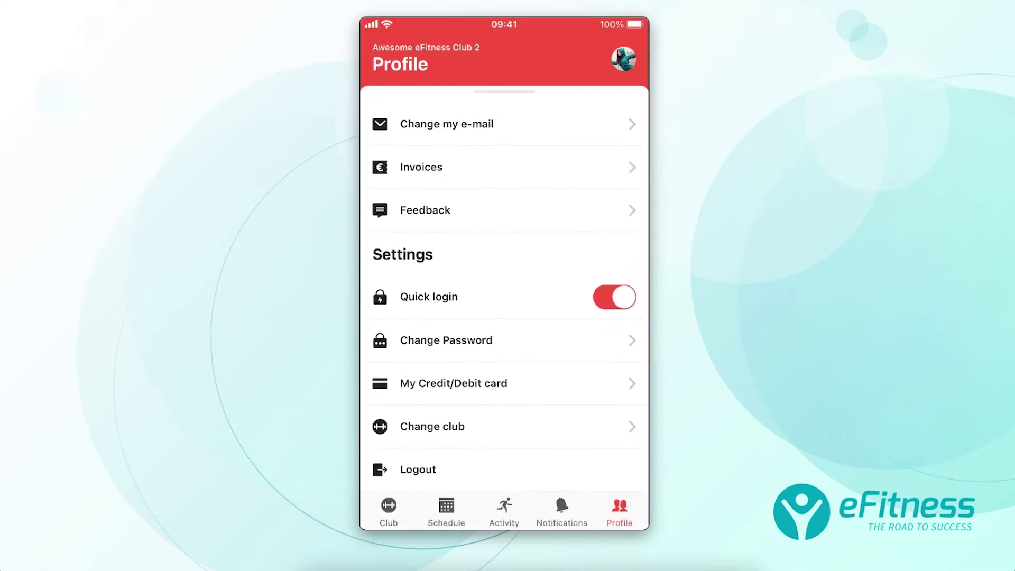
left_click(504, 384)
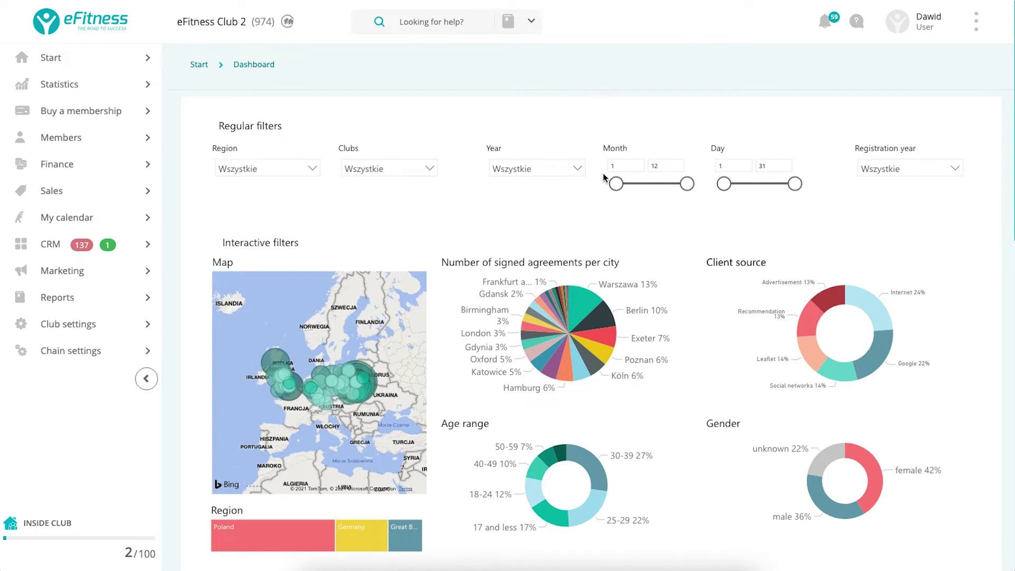
scroll(605, 176, "down", 2)
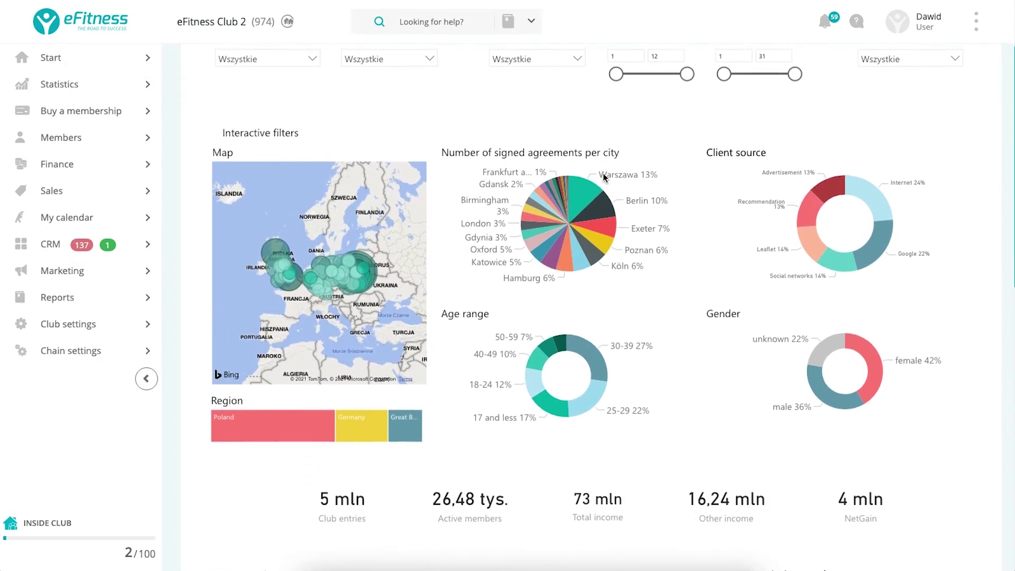
scroll(604, 177, "up", 2)
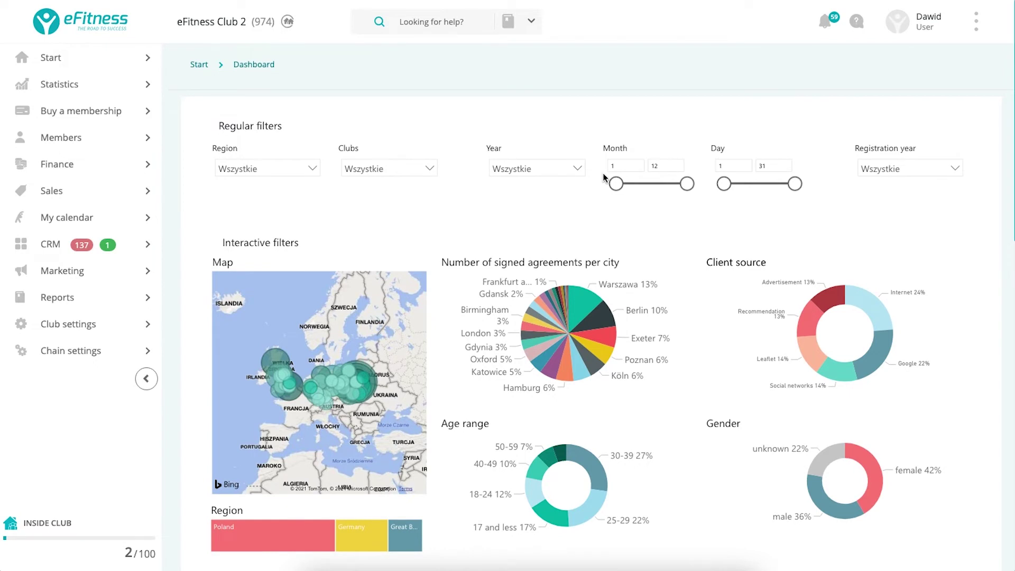
scroll(603, 174, "down", 1)
scroll(603, 173, "up", 1)
Log out of the currently signed-in eFitness account from the user menu.
double_click(928, 25)
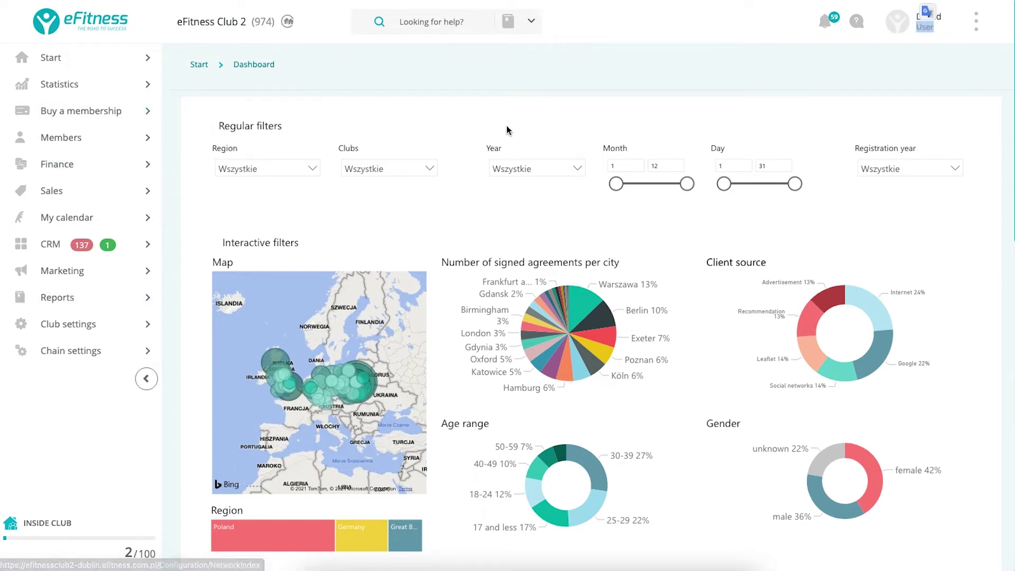
left_click(930, 33)
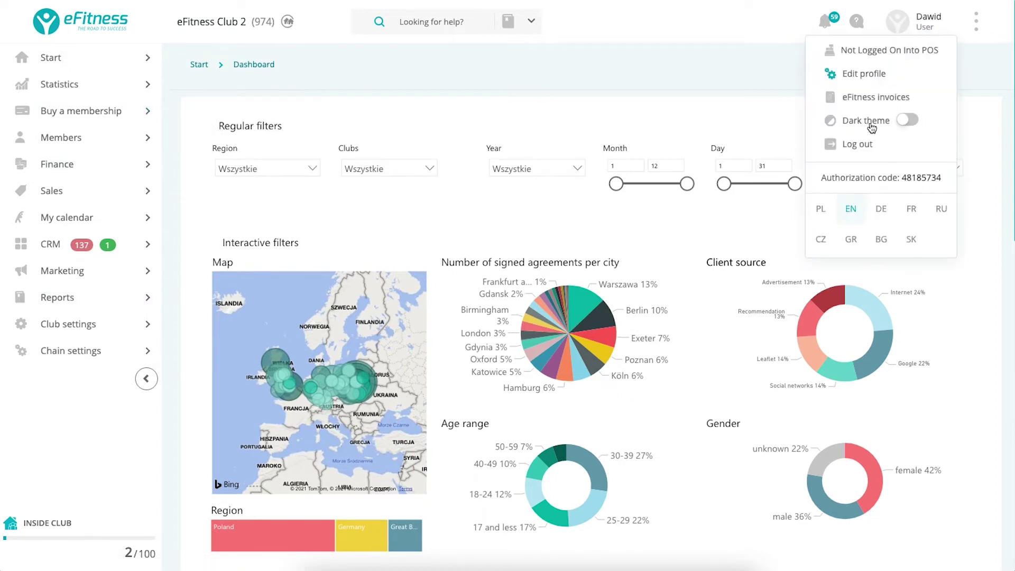
left_click(852, 147)
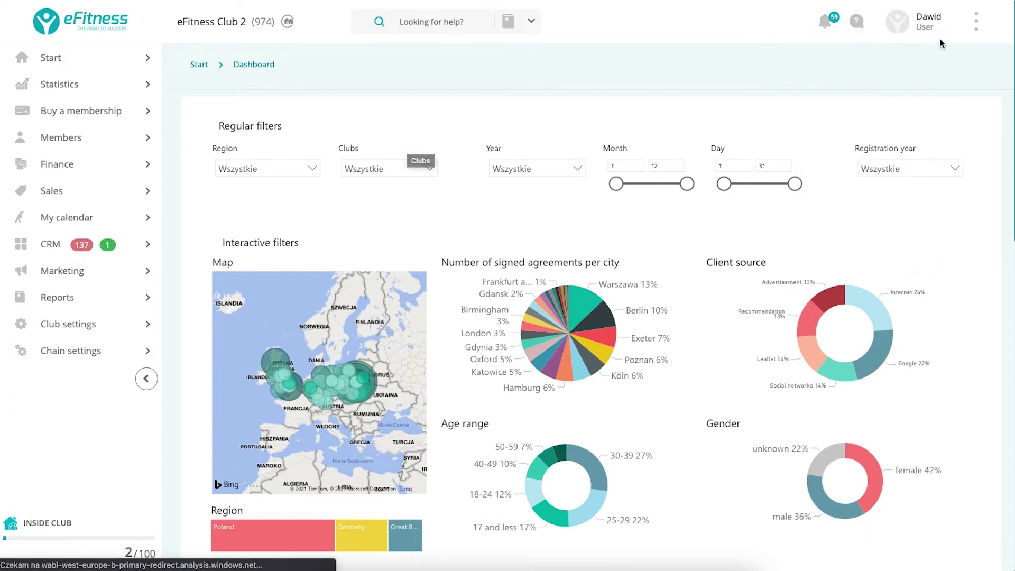
left_click(932, 30)
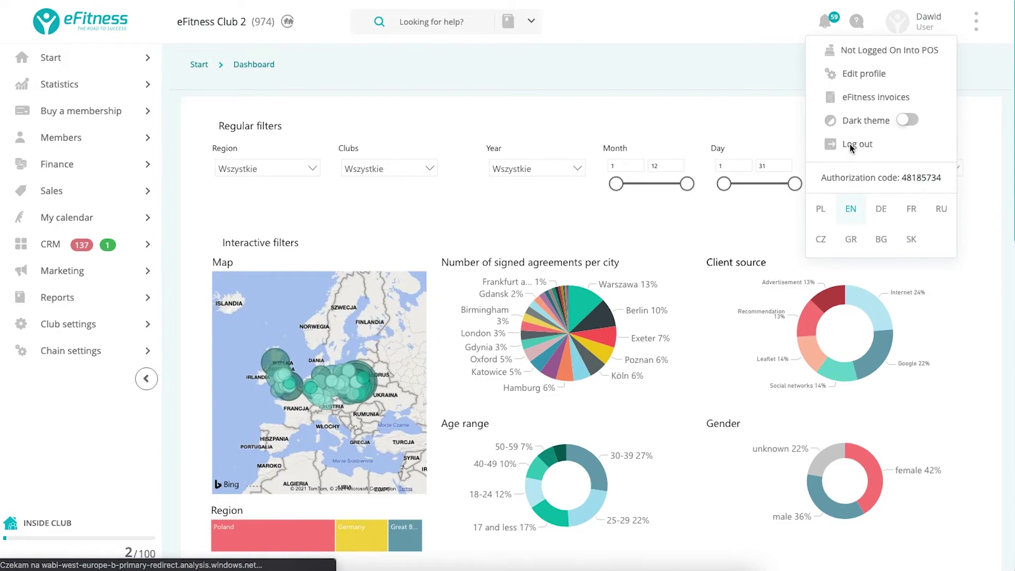
left_click(851, 146)
Replace the login with the saved reception credentials and sign in.
left_click(495, 182)
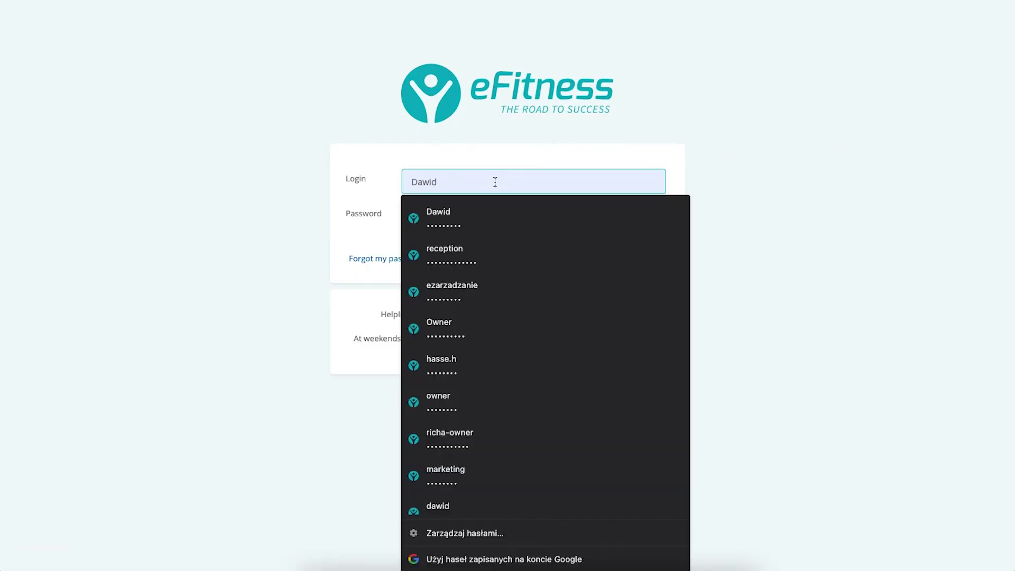
key("super+a")
key("BackSpace")
type("rece")
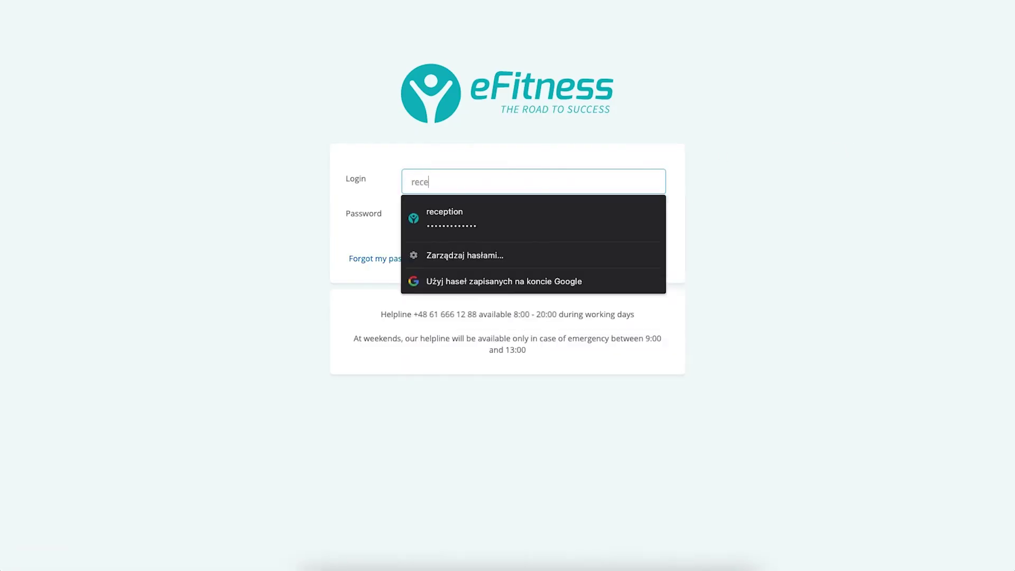
left_click(572, 228)
left_click(642, 253)
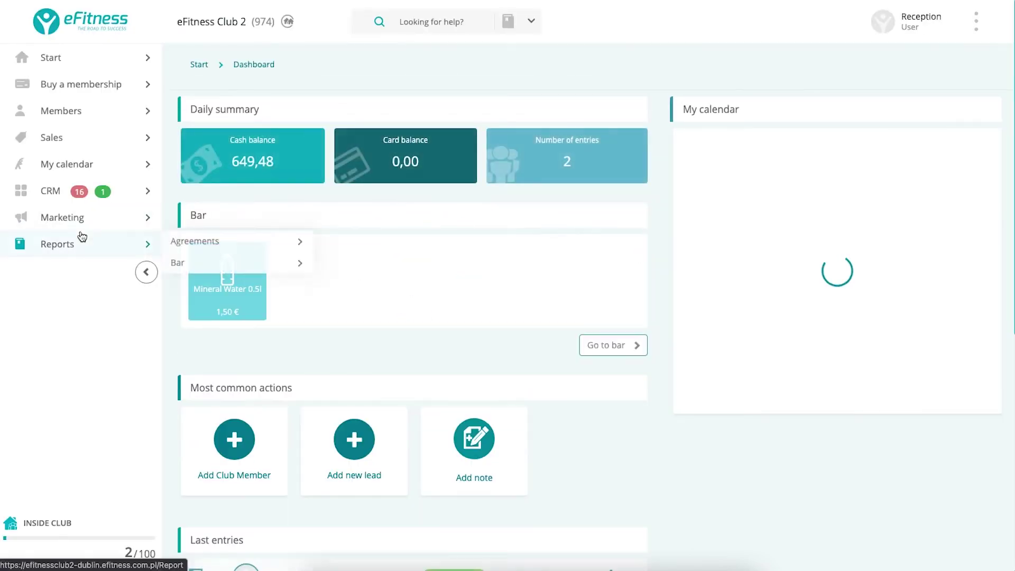
scroll(470, 281, "down", 3)
scroll(471, 281, "up", 4)
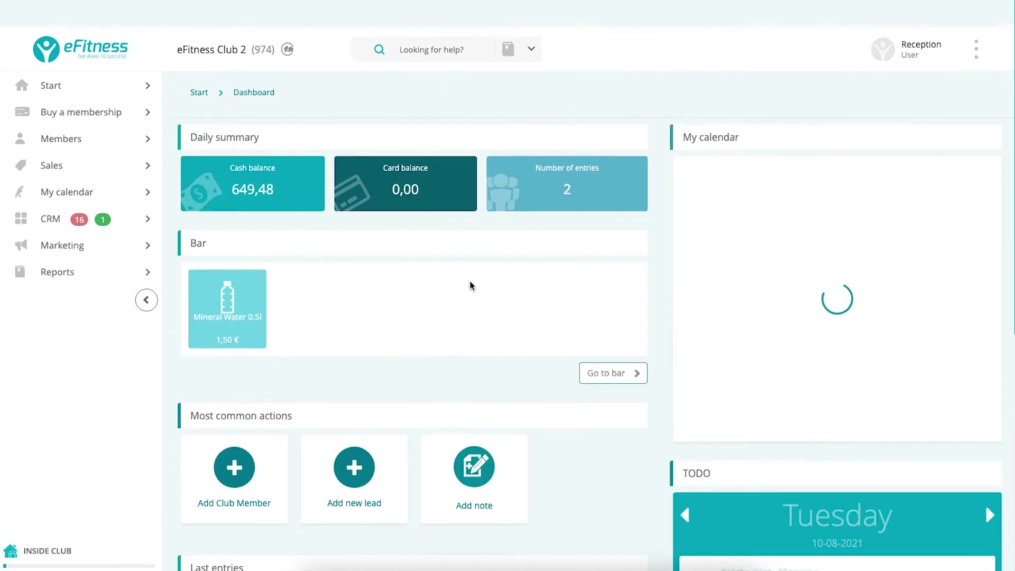
mouse_move(81, 102)
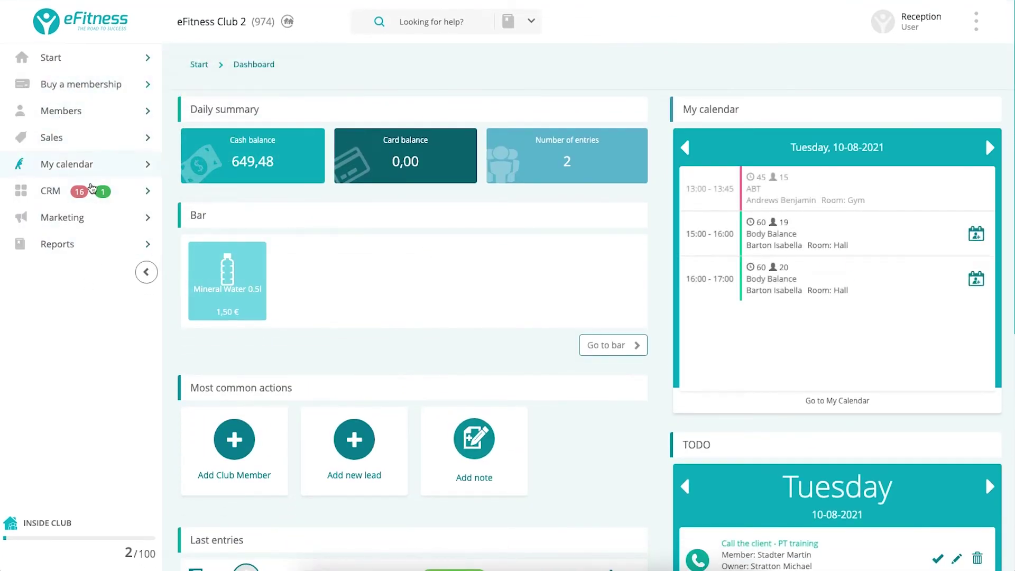
mouse_move(93, 145)
scroll(246, 360, "down", 3)
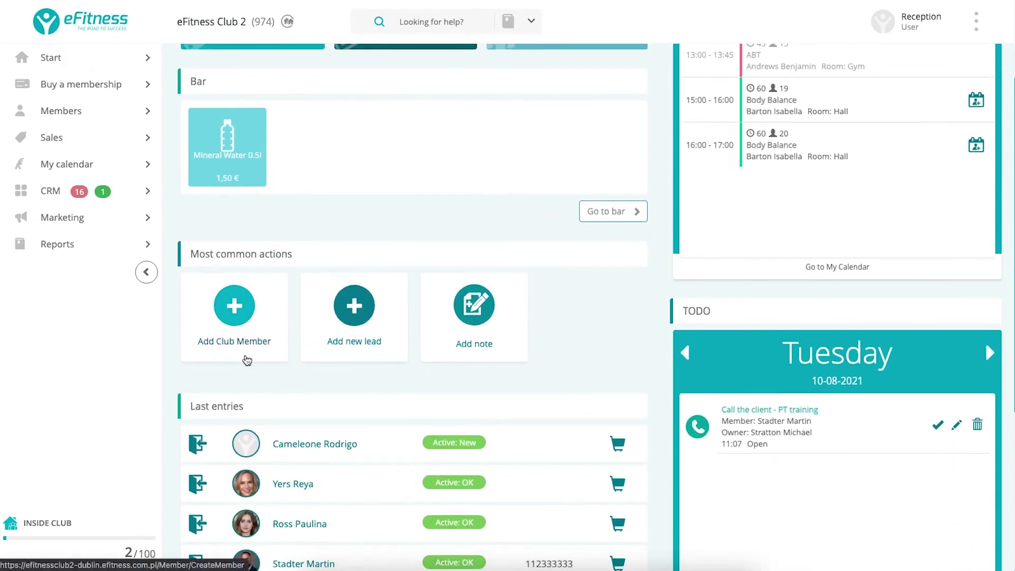
scroll(247, 361, "up", 3)
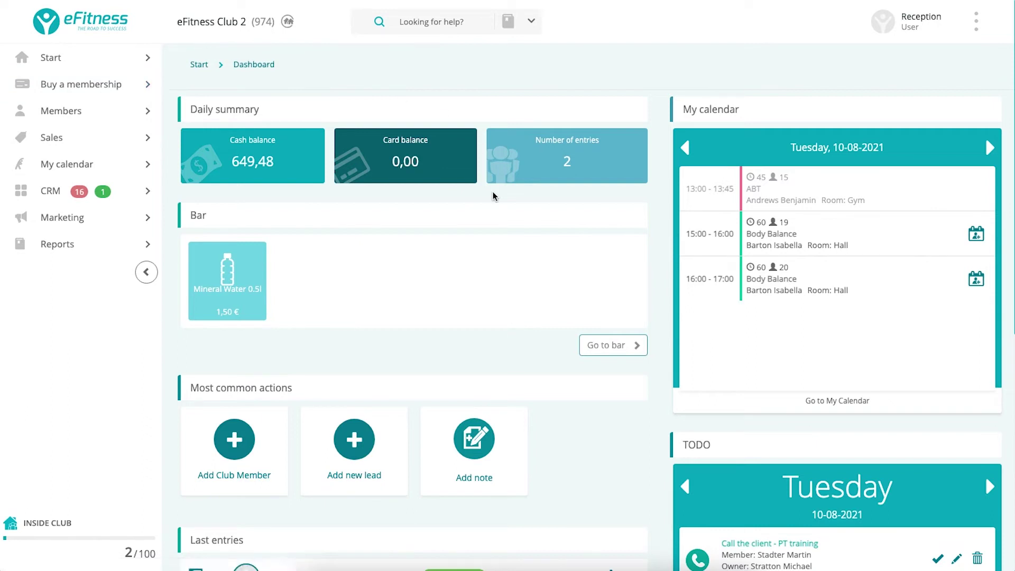
scroll(493, 197, "down", 5)
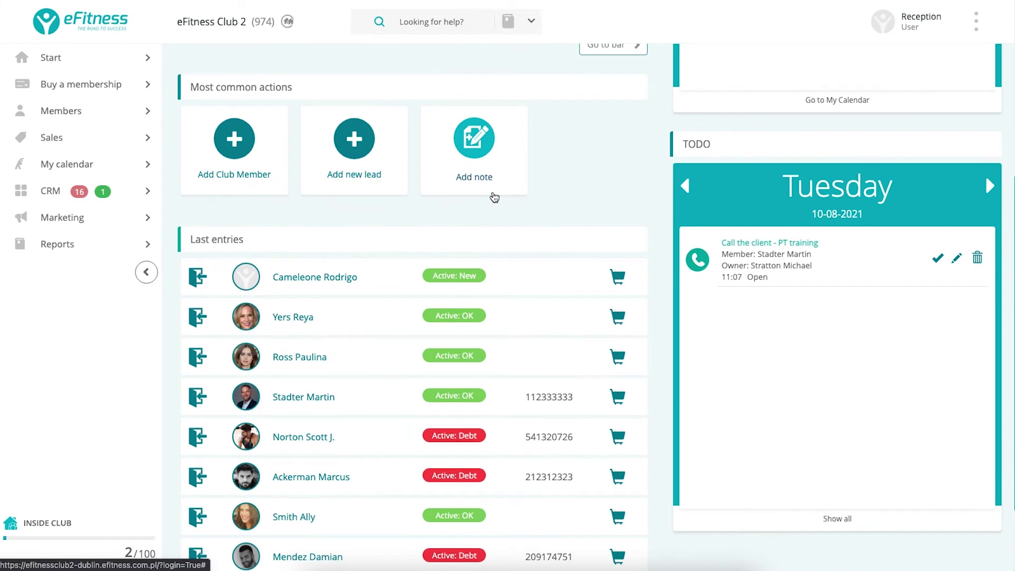
scroll(495, 197, "down", 2)
scroll(495, 198, "up", 7)
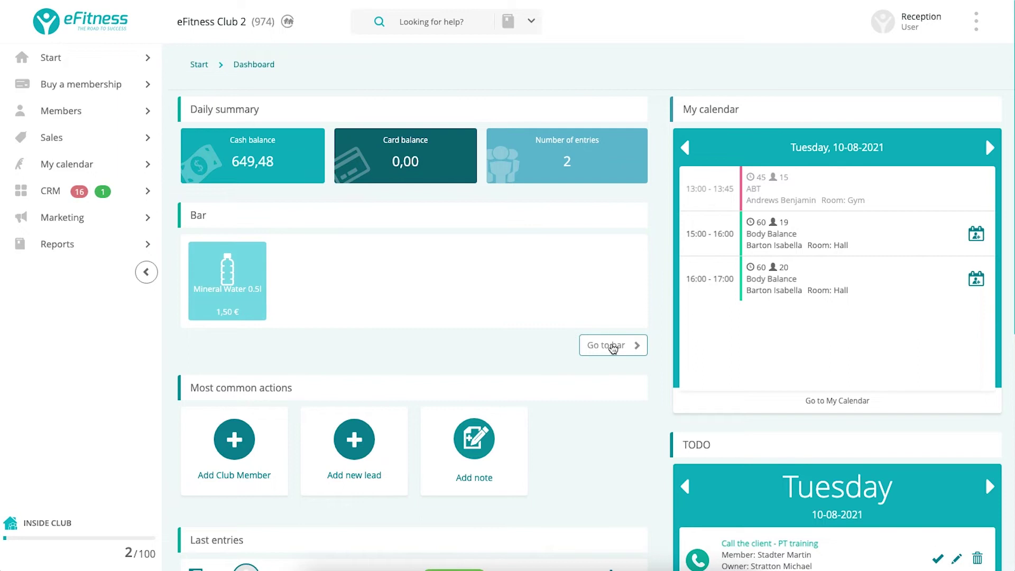
left_click(613, 348)
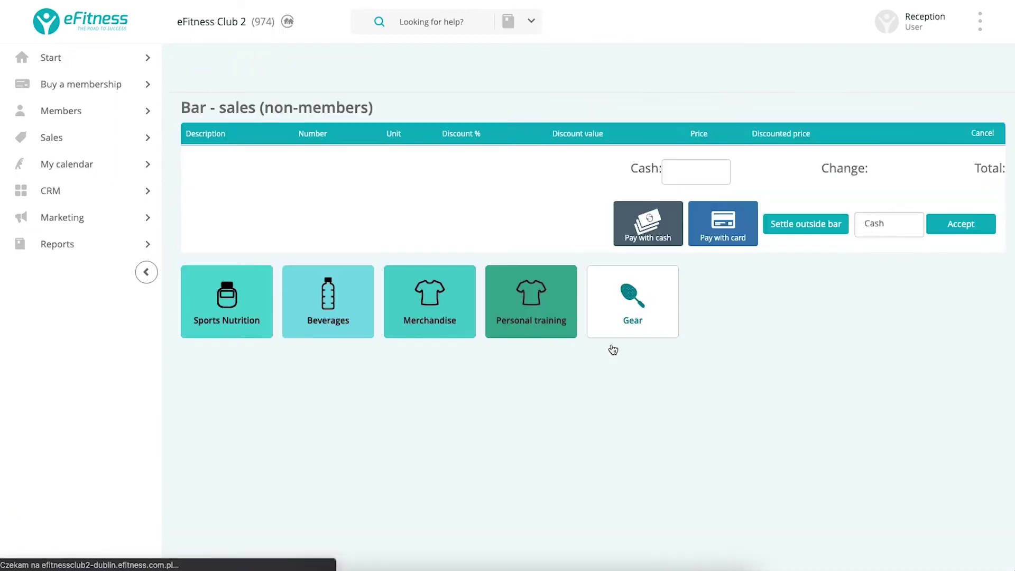
left_click(347, 216)
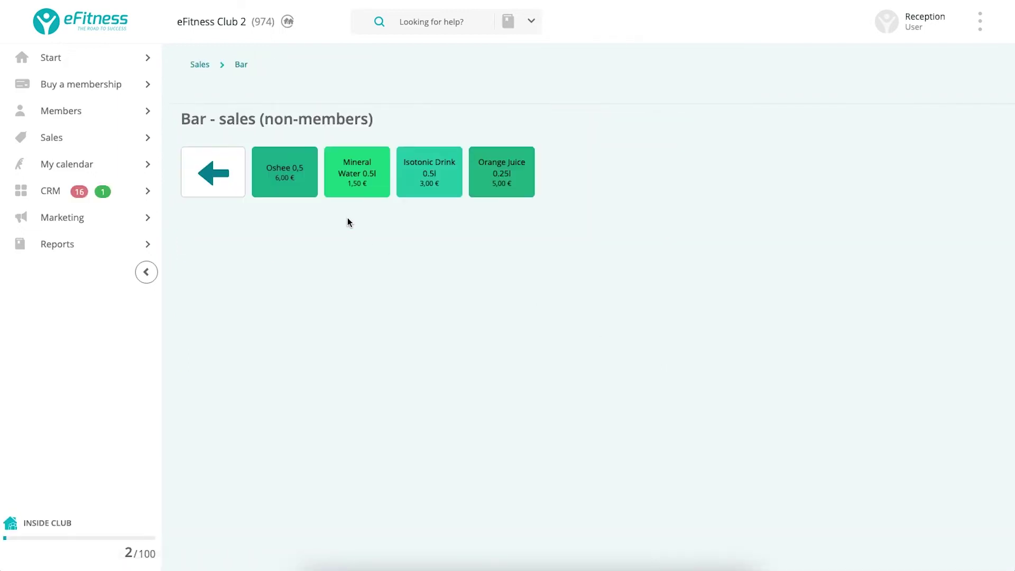
left_click(45, 69)
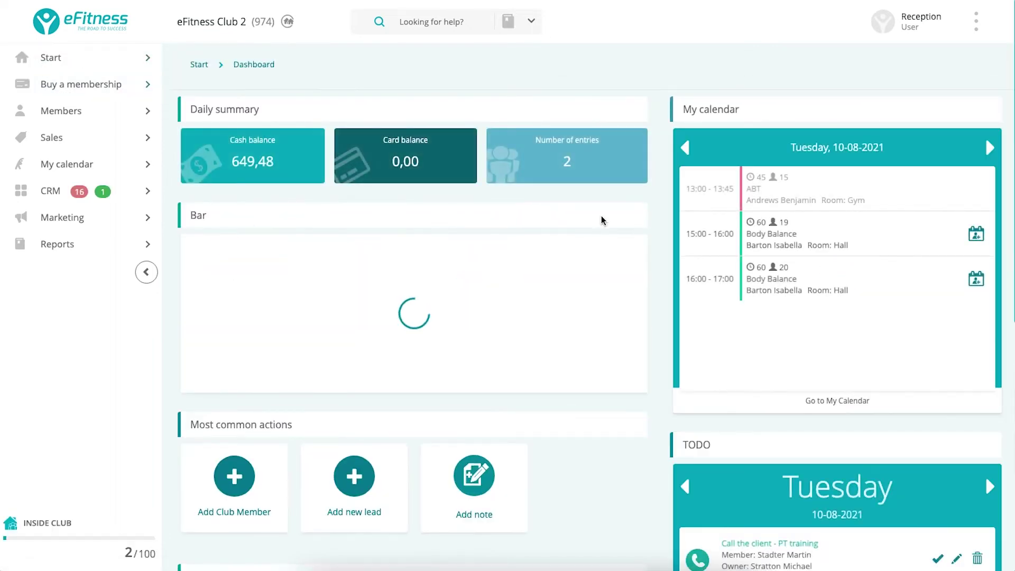
scroll(841, 347, "down", 3)
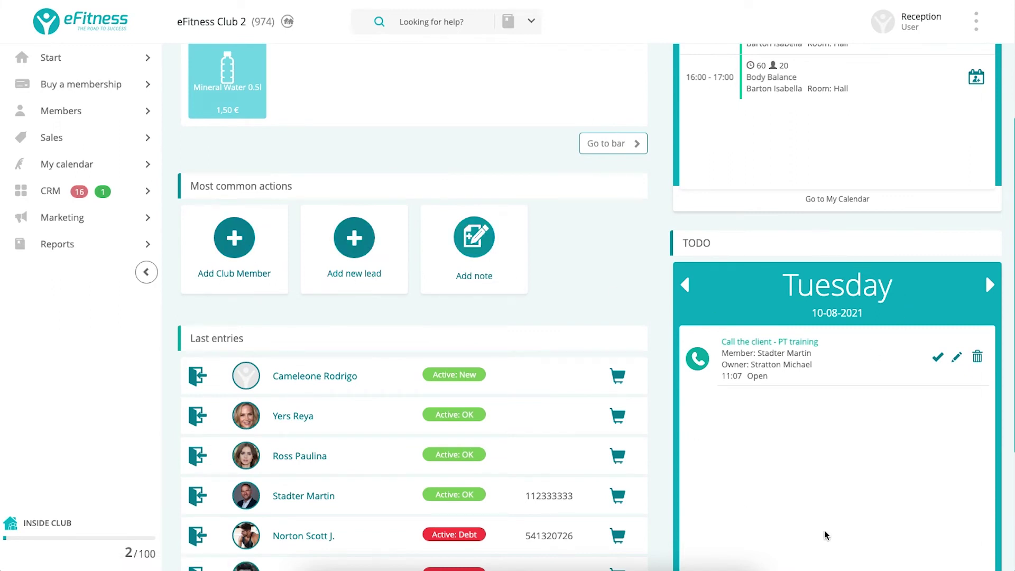
mouse_move(47, 197)
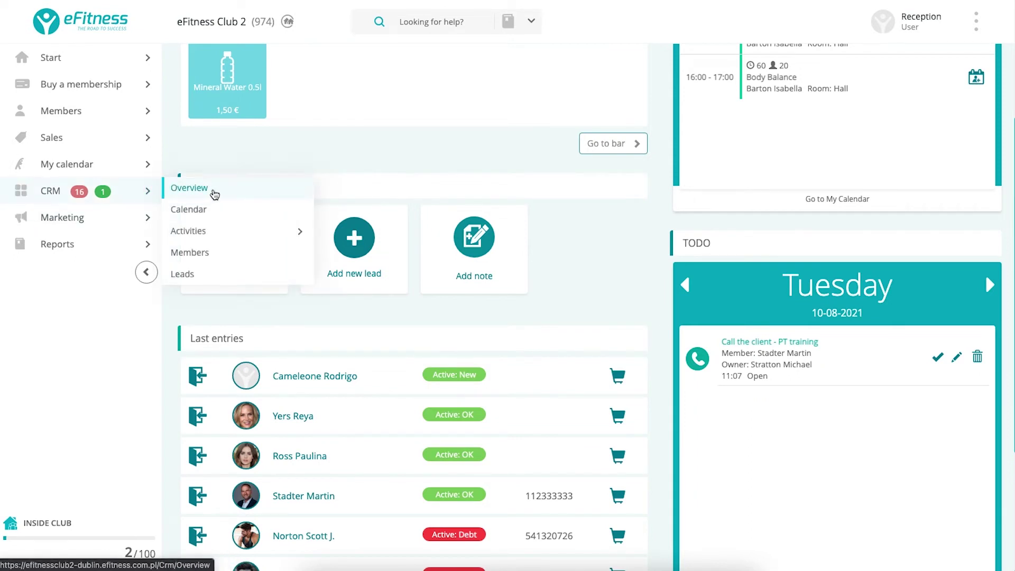
mouse_move(237, 238)
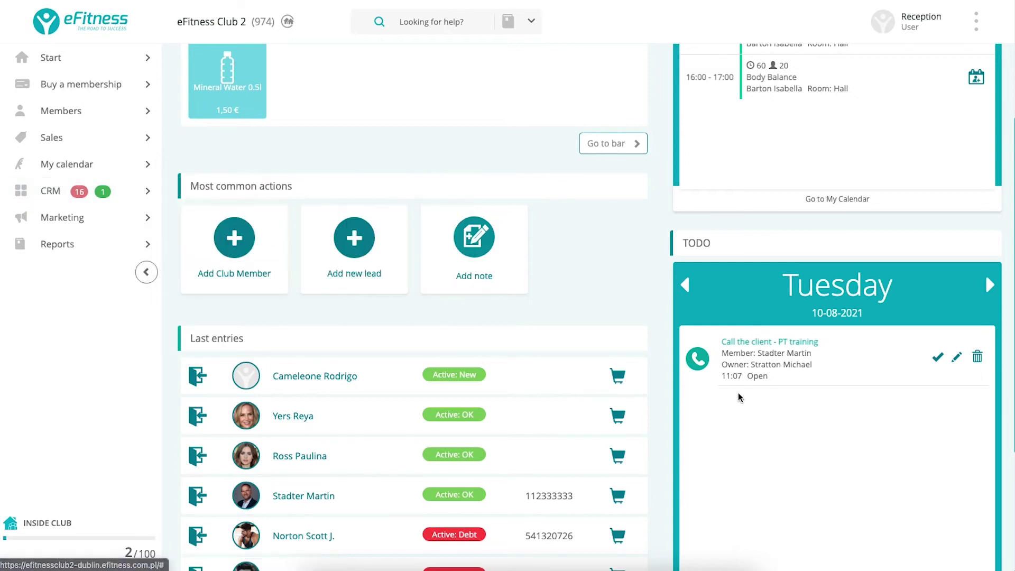
scroll(800, 492, "down", 4)
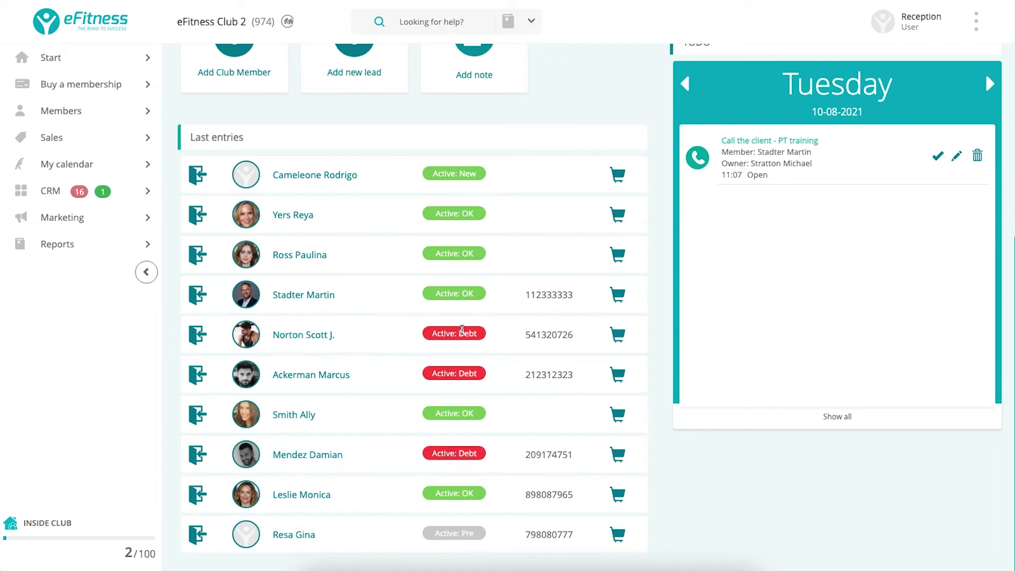
mouse_move(463, 330)
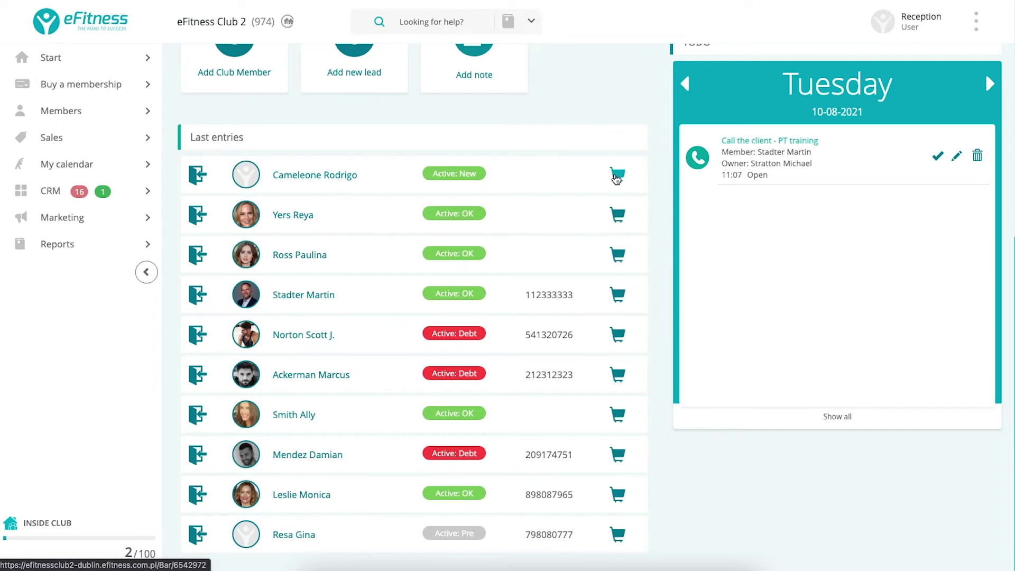
scroll(617, 178, "up", 8)
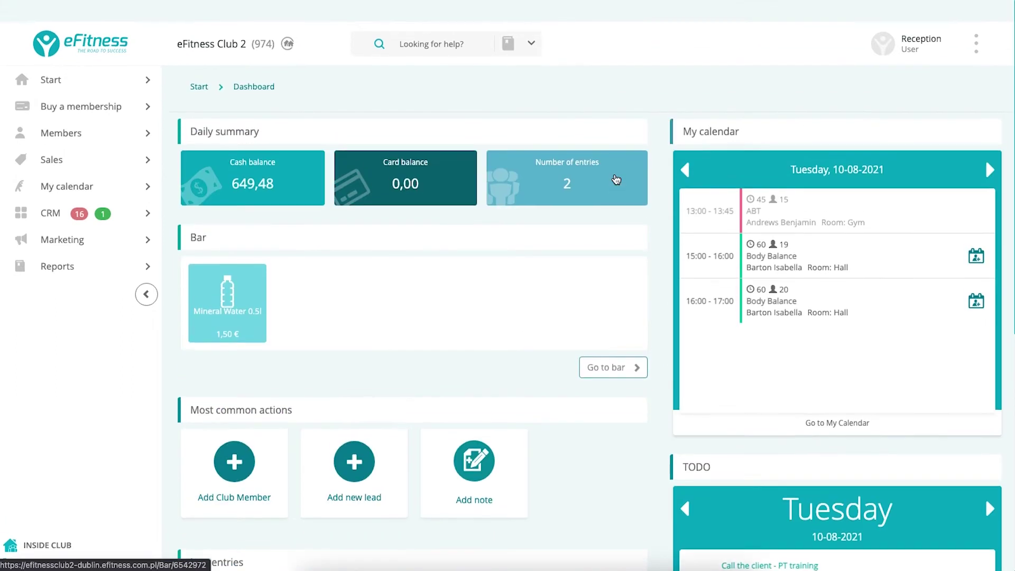
mouse_move(58, 110)
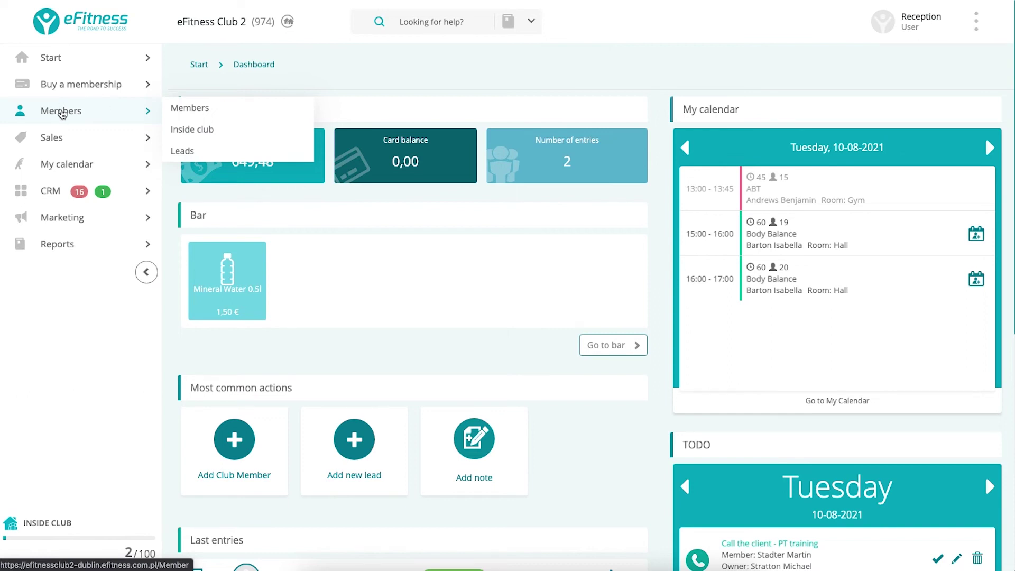
Open Members > Members, visit Members > Leads, then return to Members > Members.
left_click(62, 112)
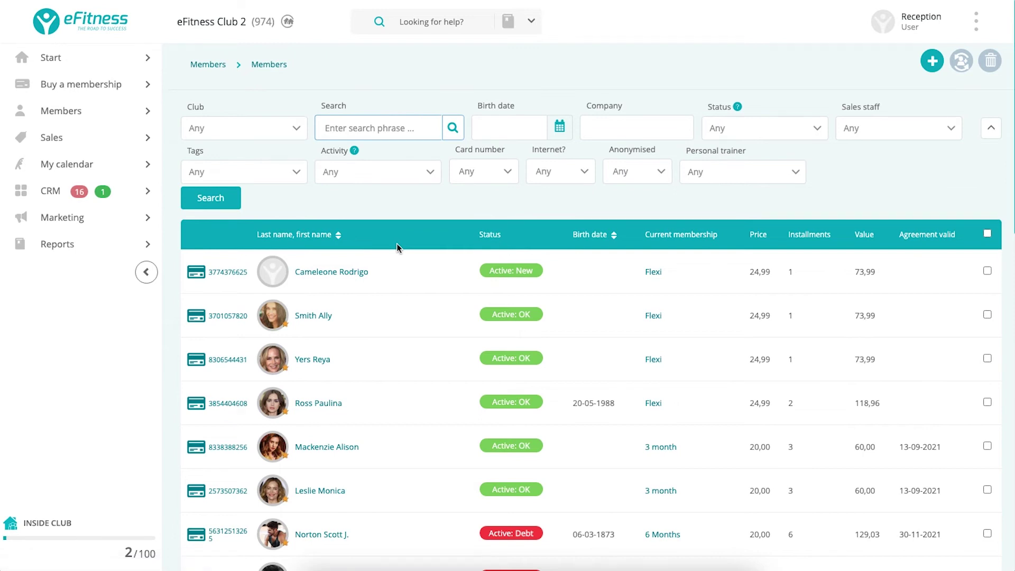
mouse_move(50, 112)
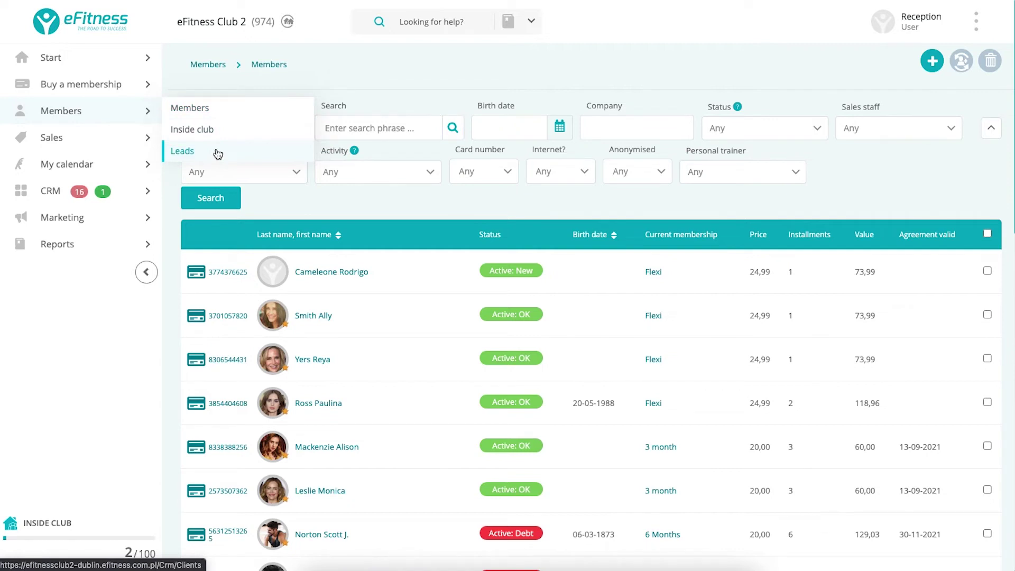
left_click(217, 154)
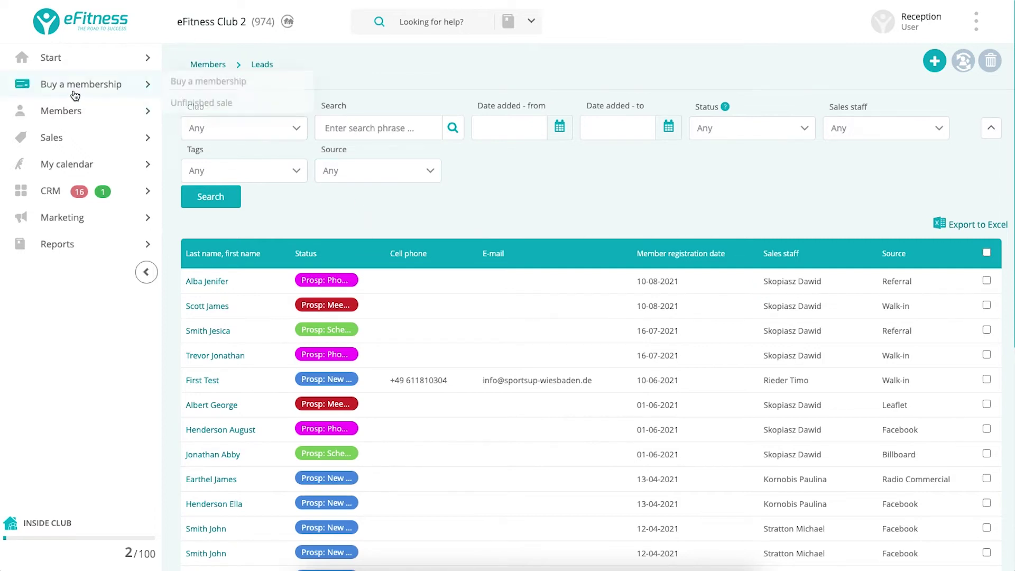
mouse_move(141, 110)
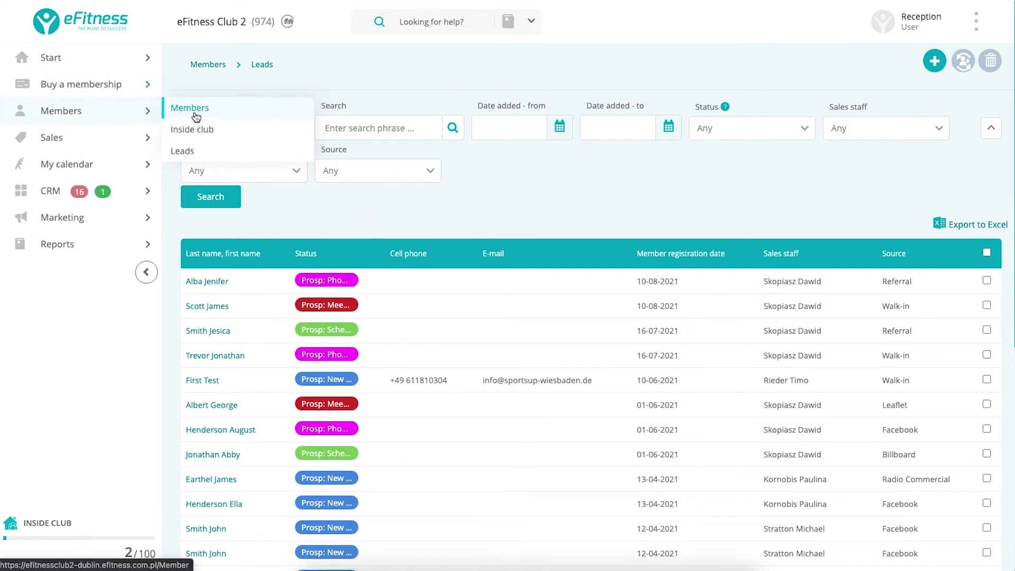
left_click(196, 116)
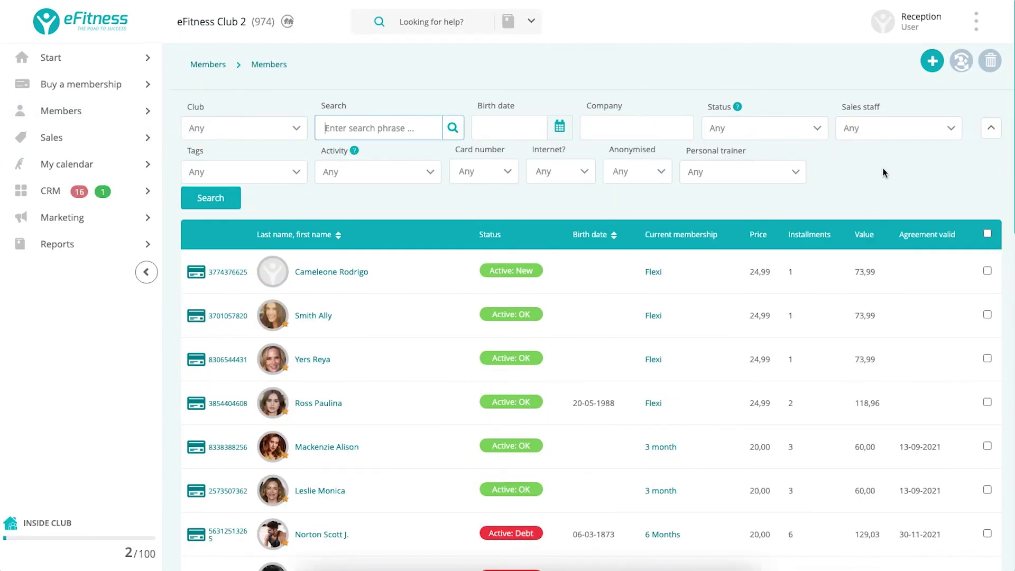
Try the Club filter and member search, then scroll the membership table.
left_click(295, 131)
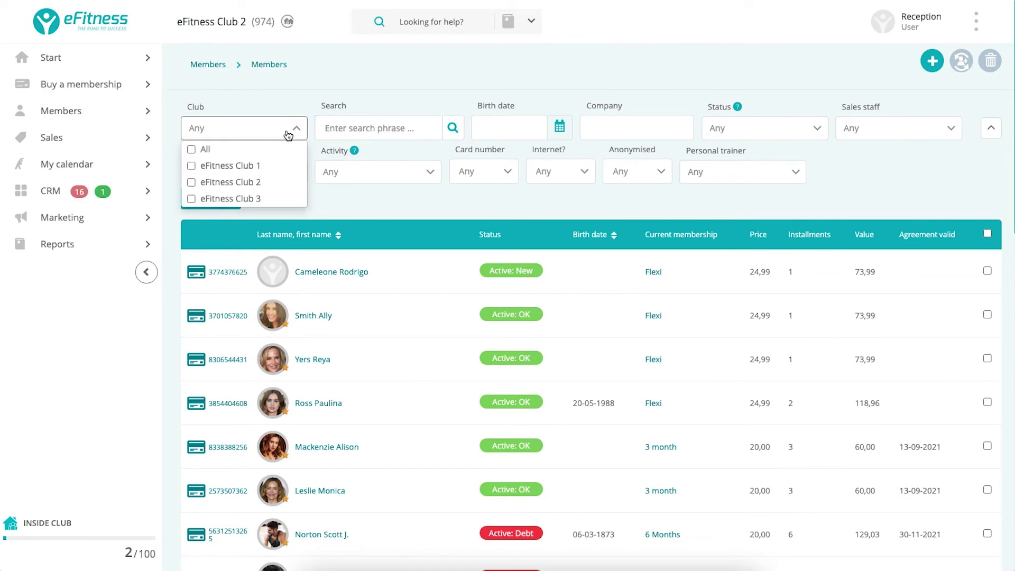
left_click(362, 129)
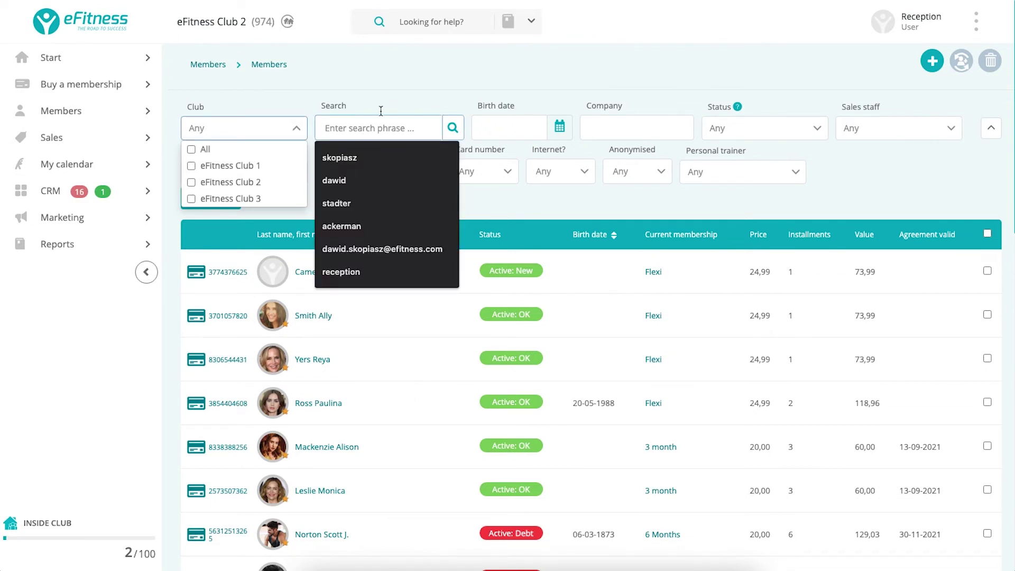
left_click(397, 101)
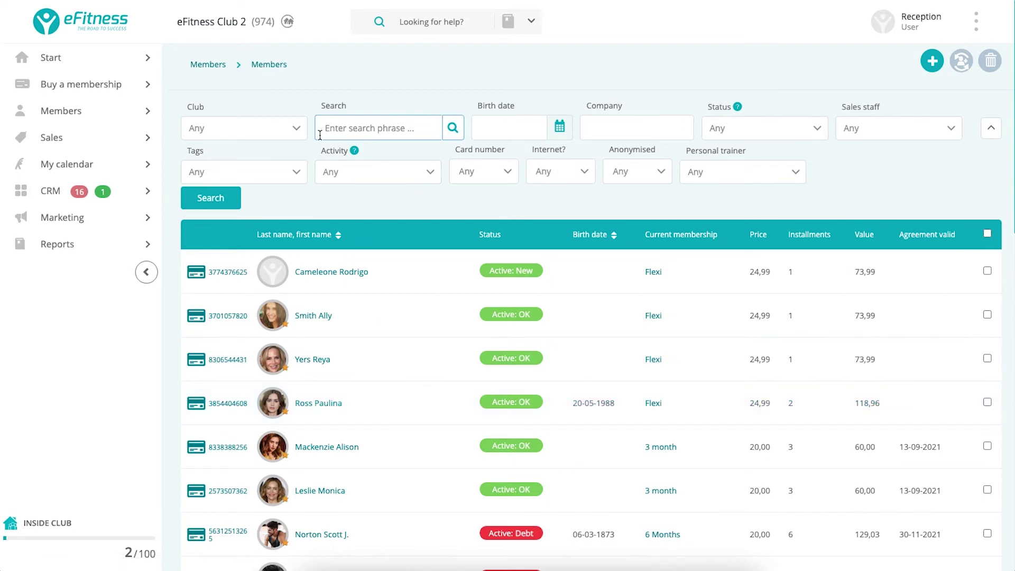
scroll(438, 182, "down", 3)
scroll(438, 182, "down", 3)
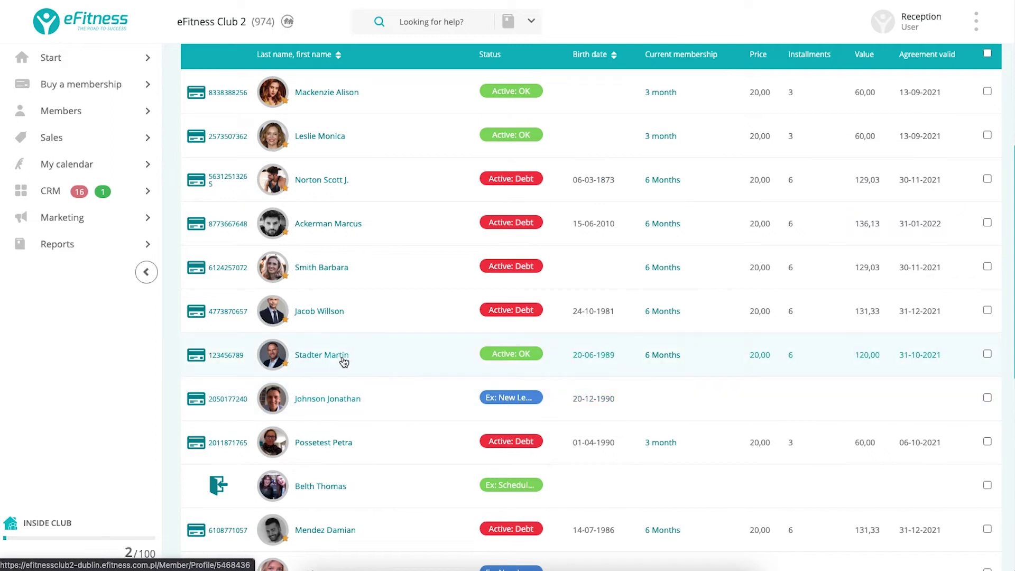
Open the Active 6 Months member's full profile and review their personal data.
left_click(202, 359)
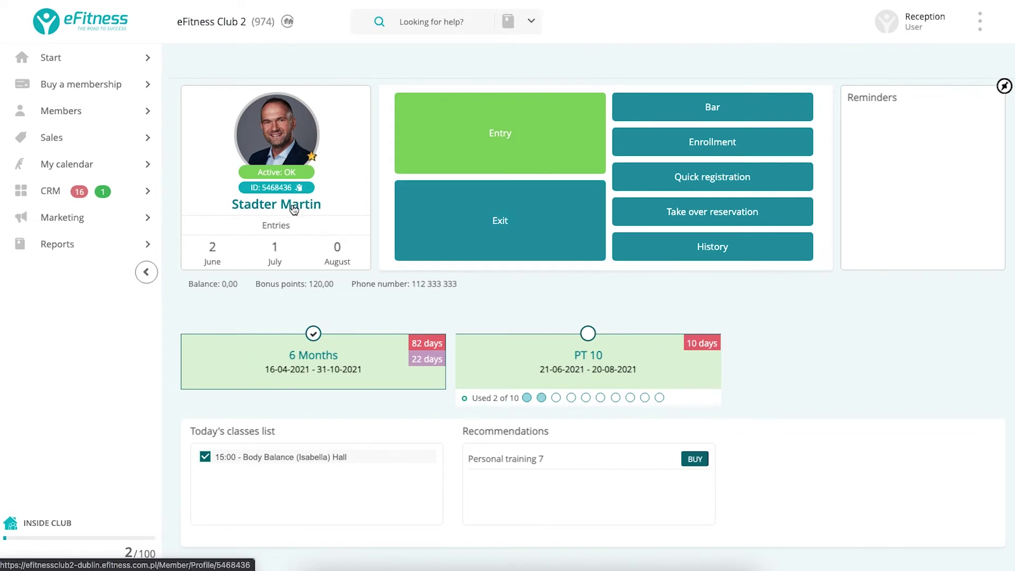
left_click(294, 208)
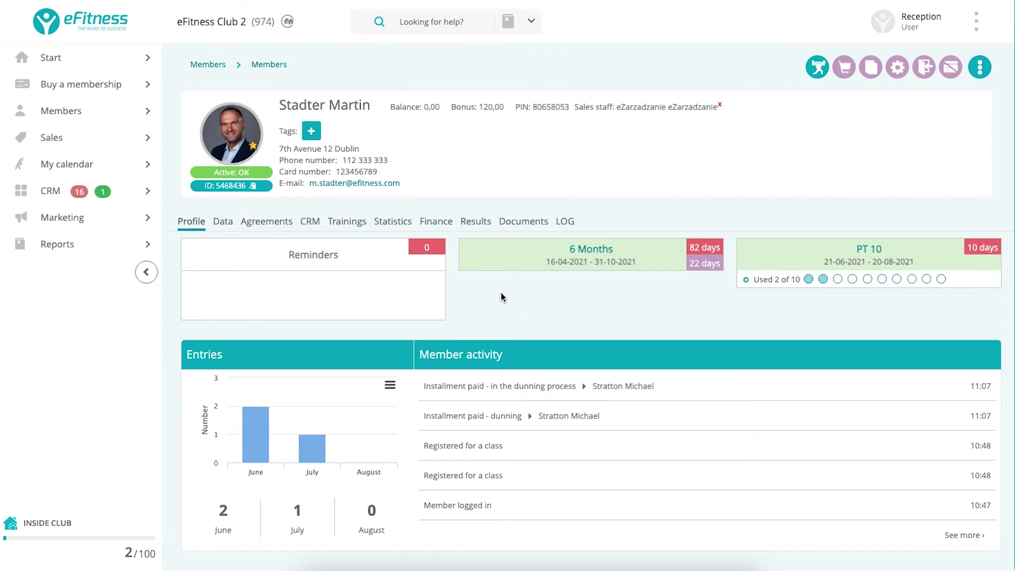
left_click(220, 221)
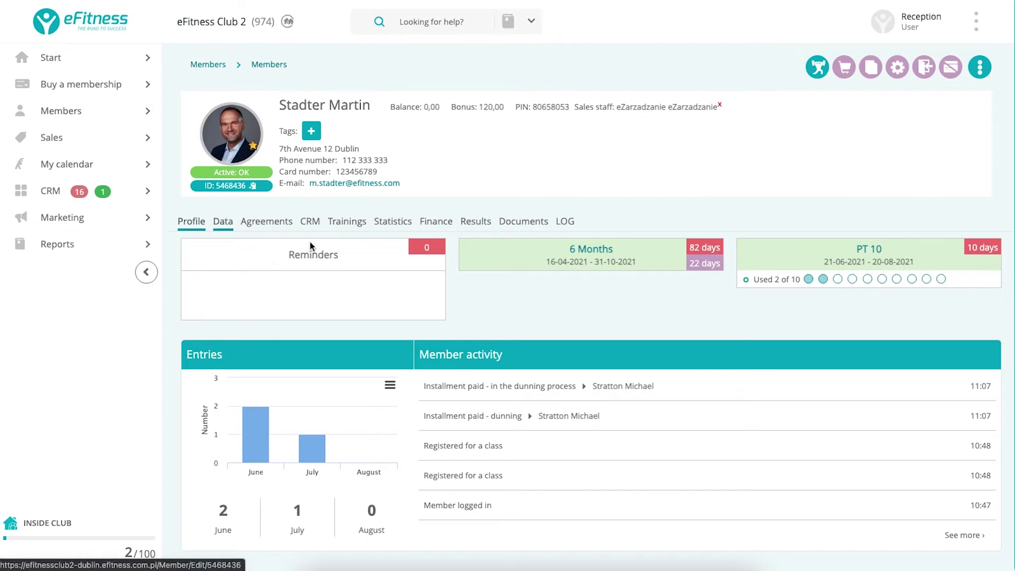
scroll(363, 403, "down", 2)
scroll(362, 404, "up", 2)
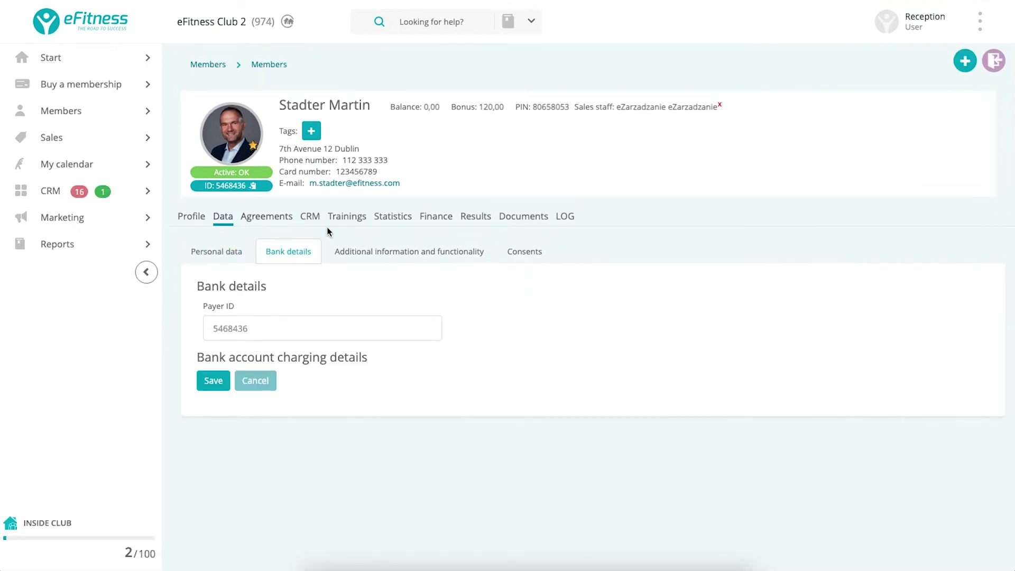
Inspect the 6 Months agreement's installments and actions, then return to the full members list.
left_click(275, 218)
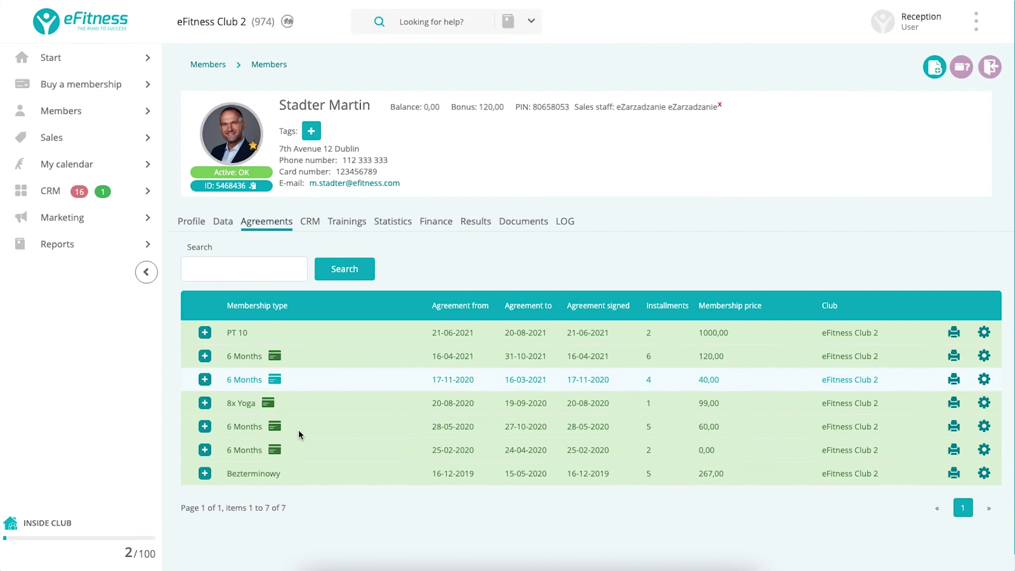
left_click(204, 356)
scroll(693, 439, "down", 2)
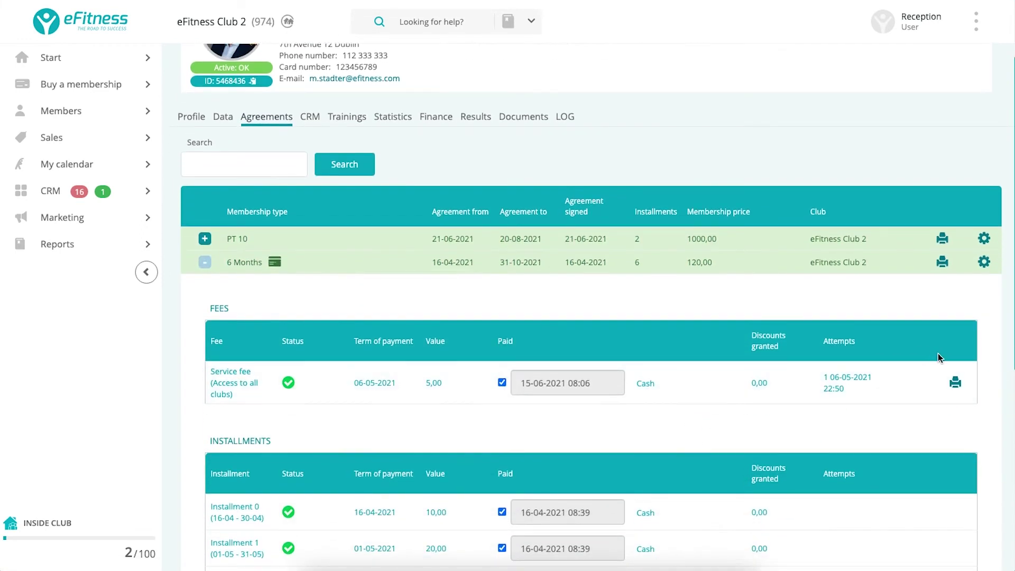
left_click(985, 262)
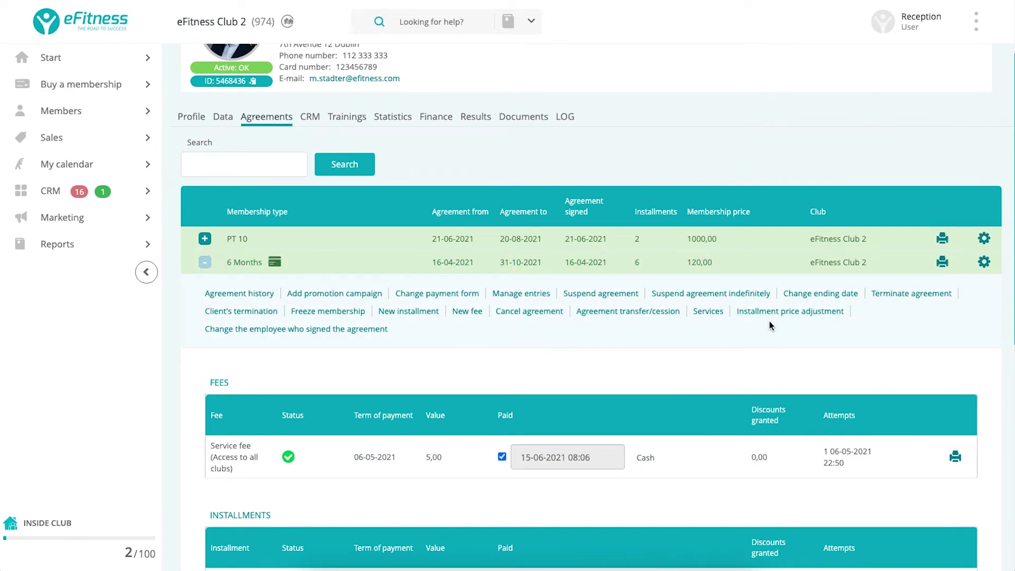
scroll(769, 322, "up", 2)
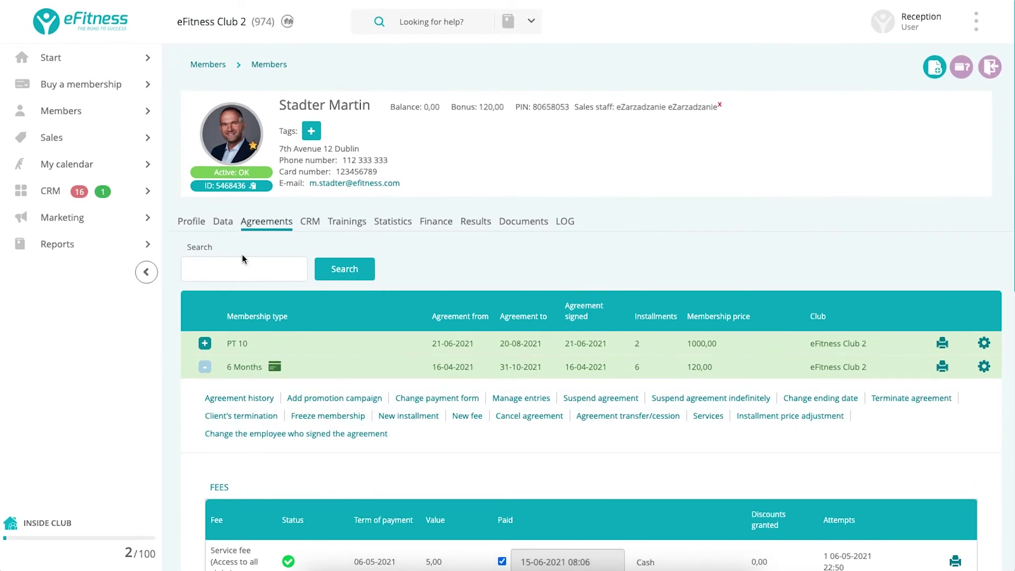
left_click(52, 114)
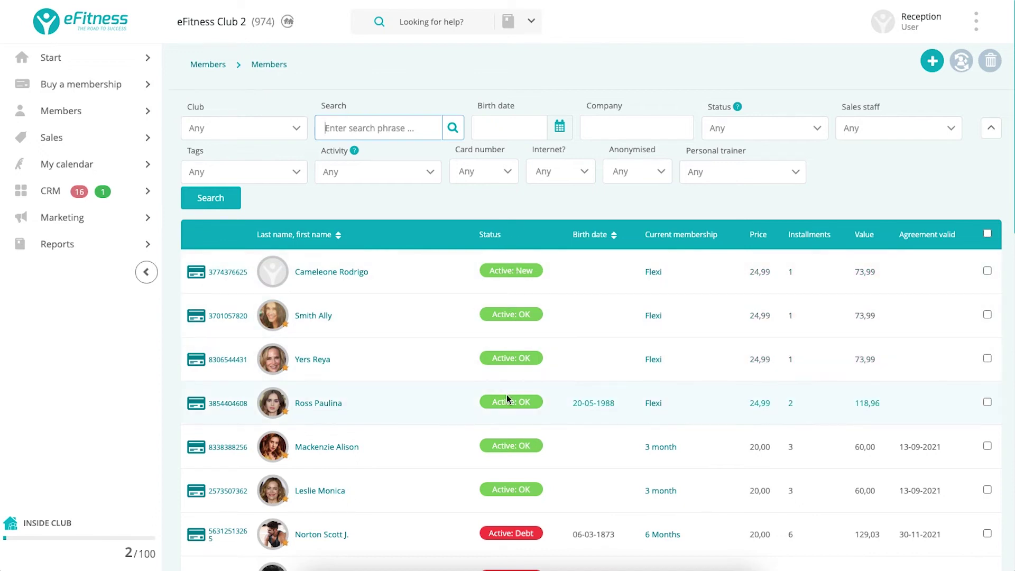
Check the Status filter options, then show members inside the club against the 100 limit.
left_click(739, 133)
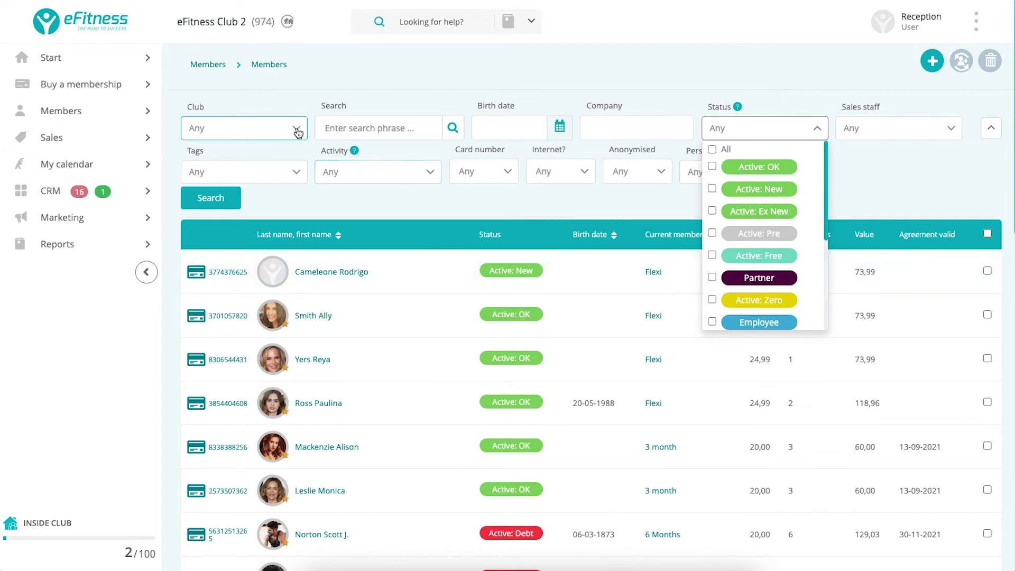
mouse_move(95, 109)
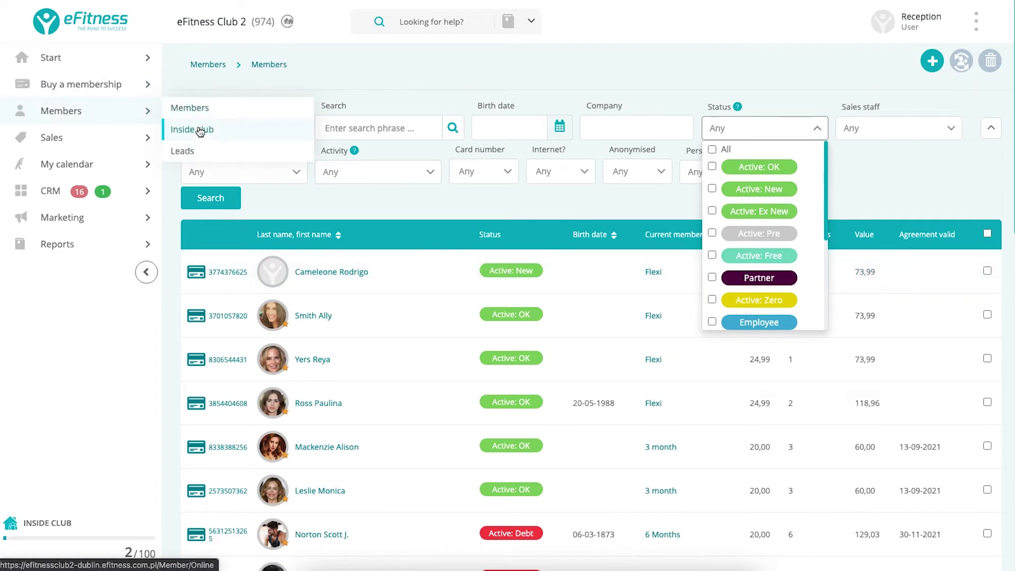
left_click(201, 131)
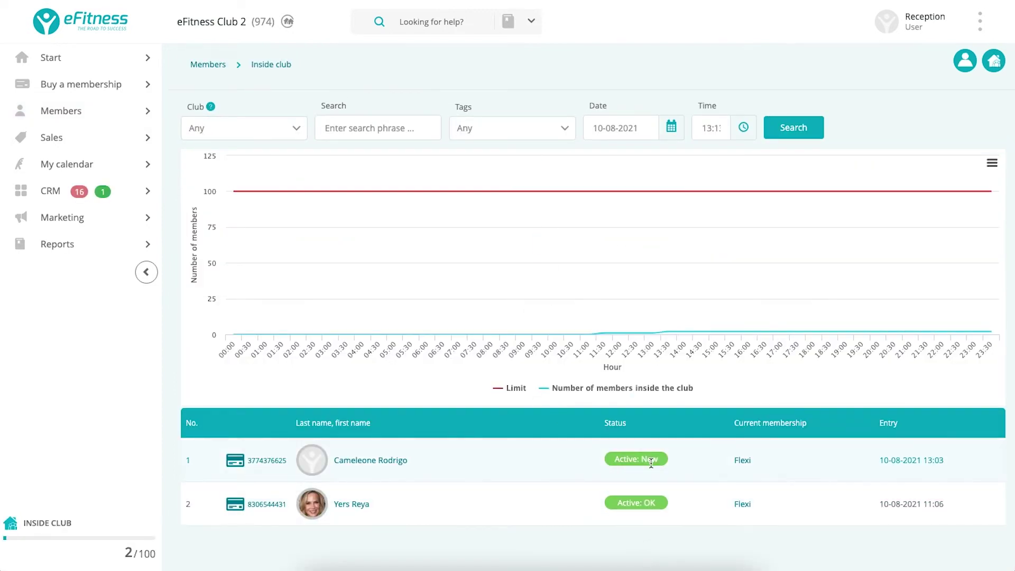
mouse_move(651, 464)
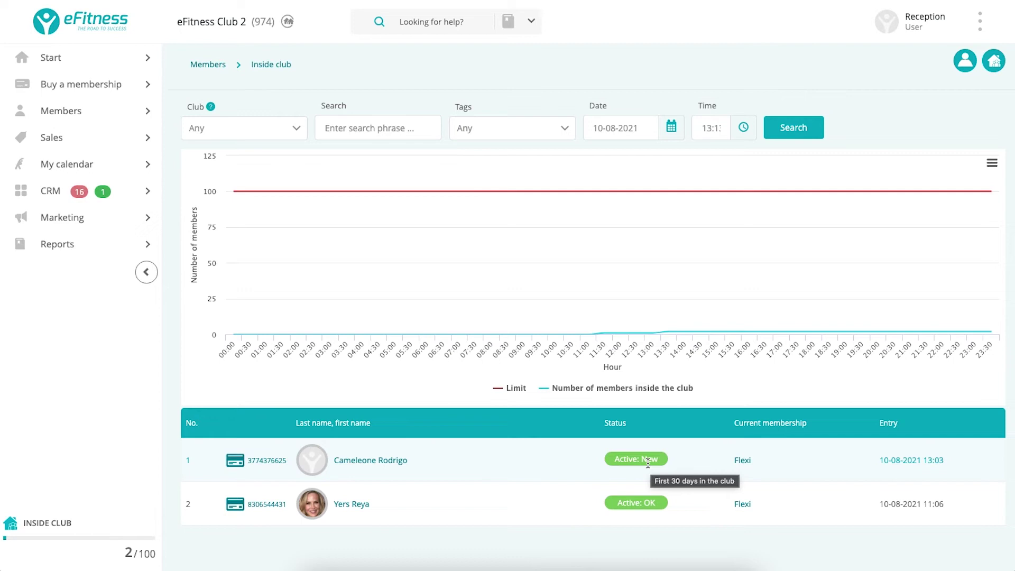
Go back to the Dashboard and look over Last entries and TODO before scrolling up.
left_click(42, 62)
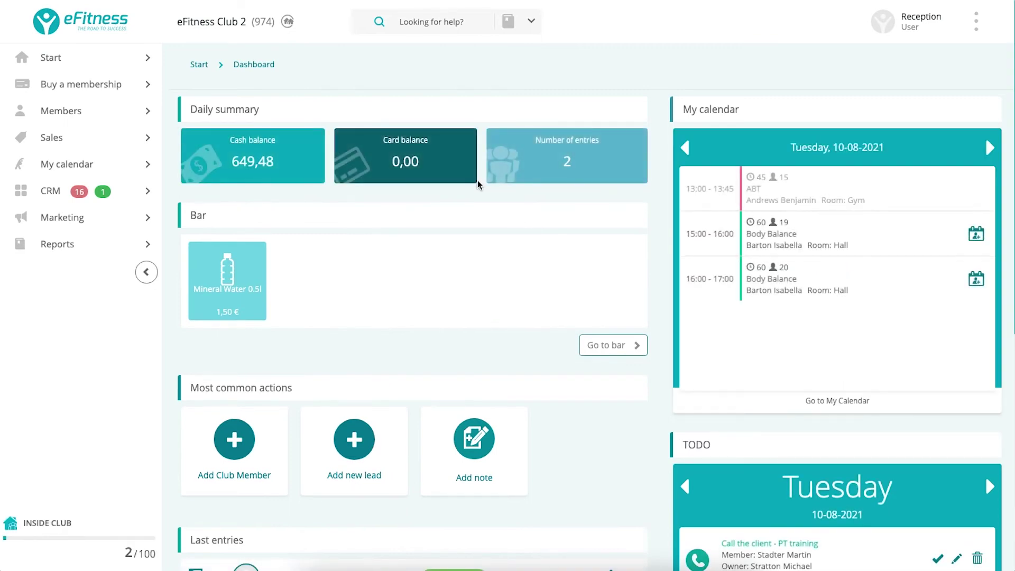
scroll(477, 180, "down", 8)
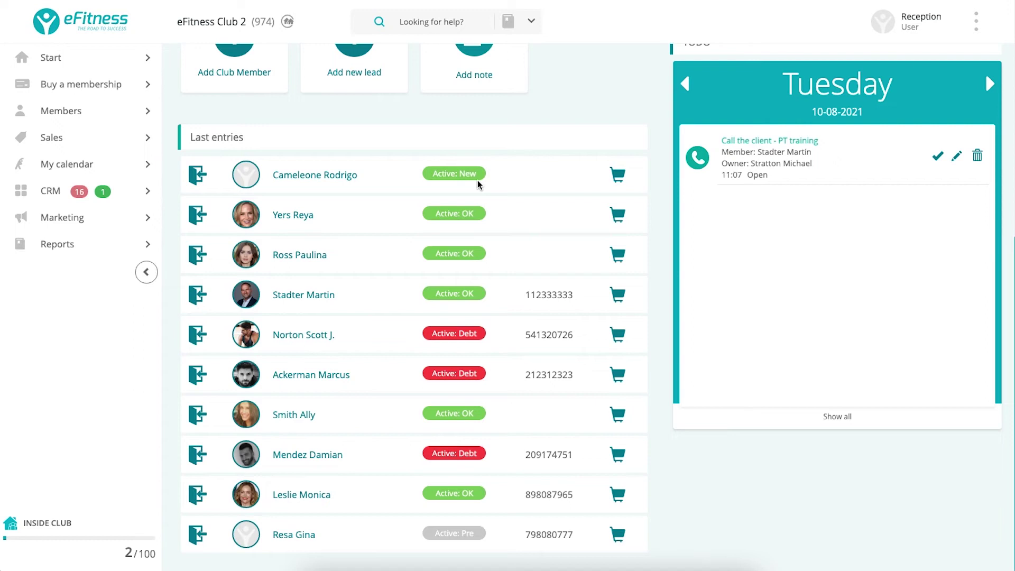
scroll(477, 182, "up", 1)
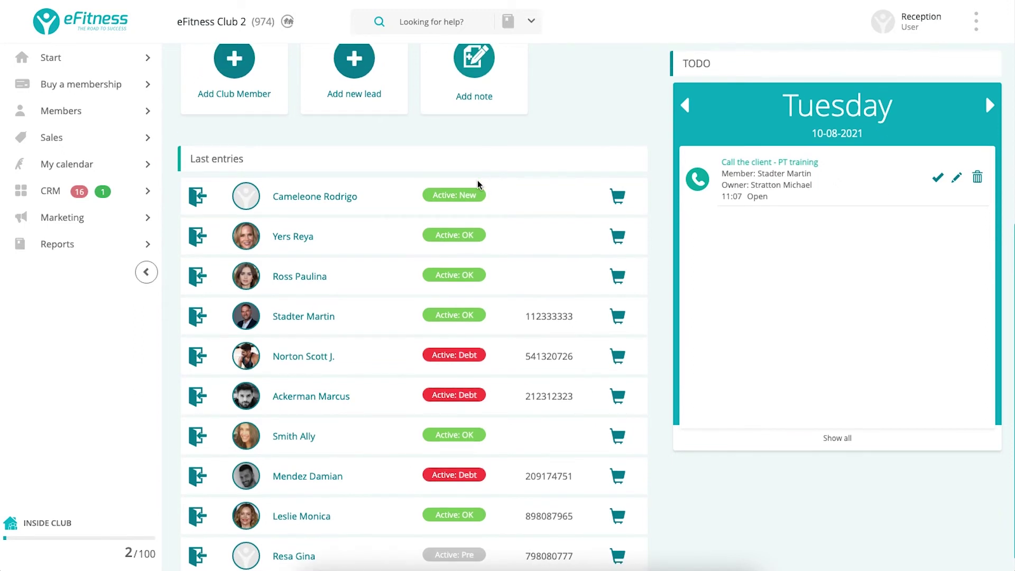
scroll(478, 184, "up", 1)
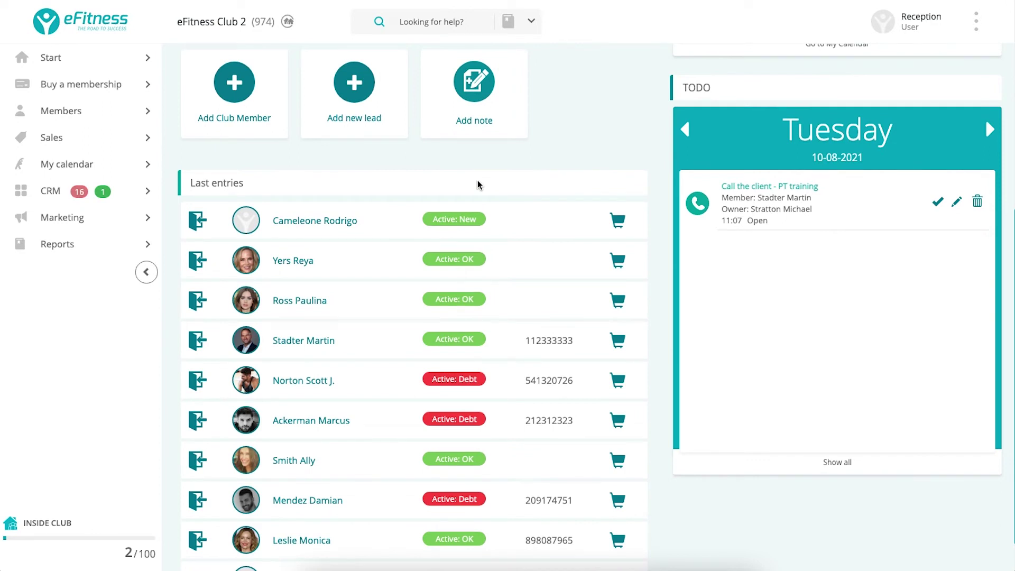
scroll(477, 185, "up", 10)
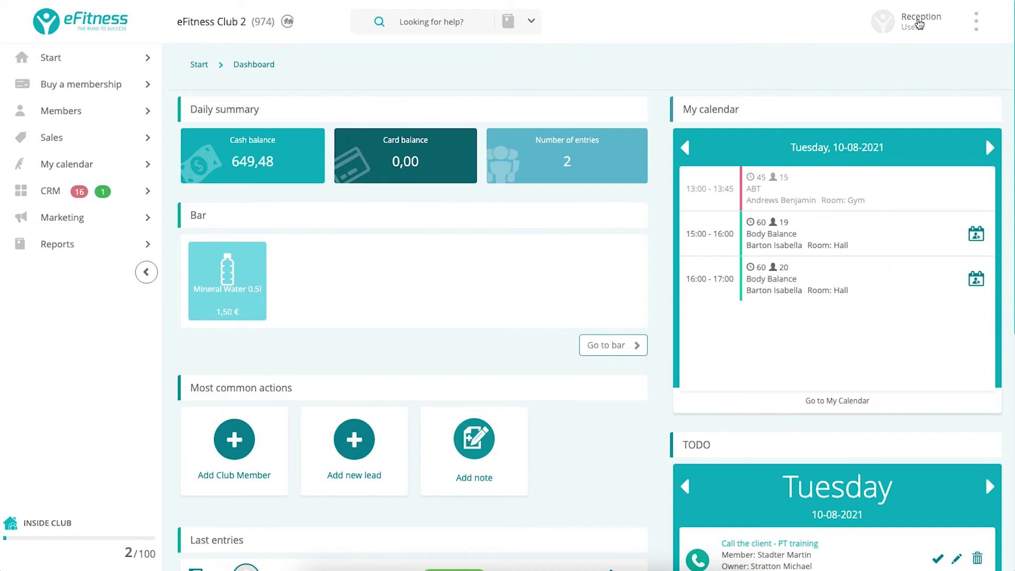
Log out of the reception account and sign in with the saved manager login.
left_click(910, 21)
left_click(849, 99)
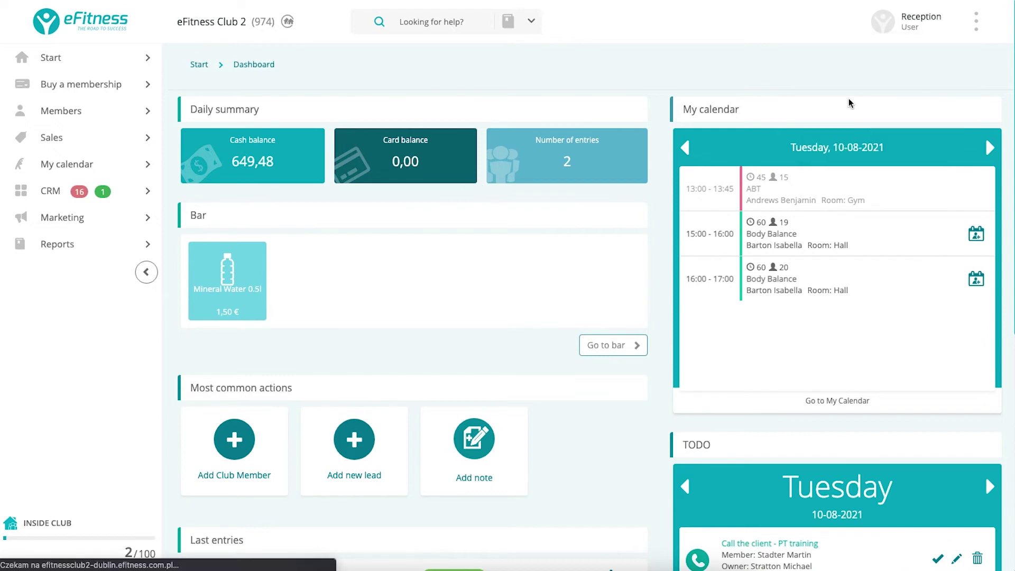
left_click(487, 220)
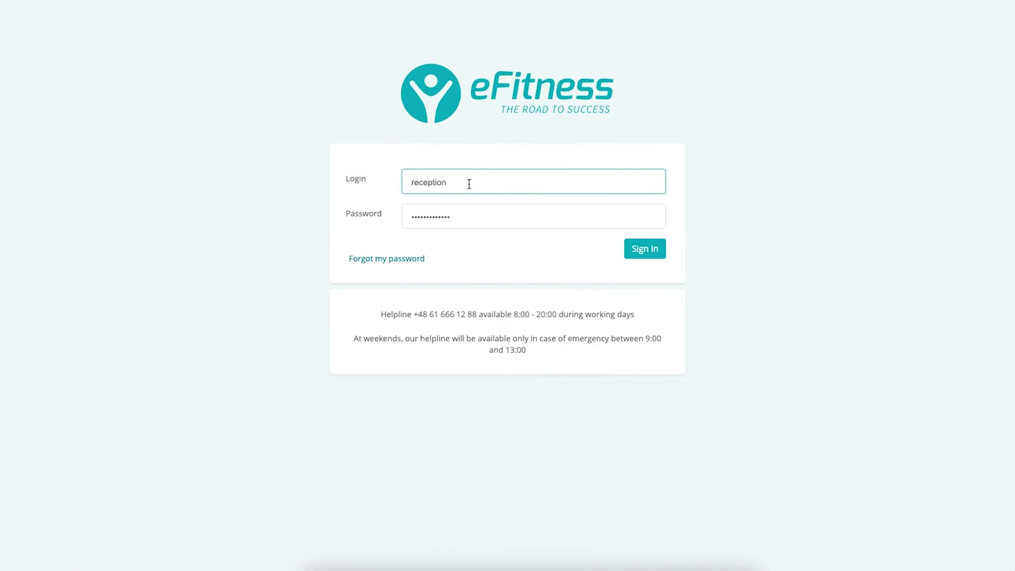
double_click(469, 183)
type("dawd")
key("BackSpace")
left_click(459, 207)
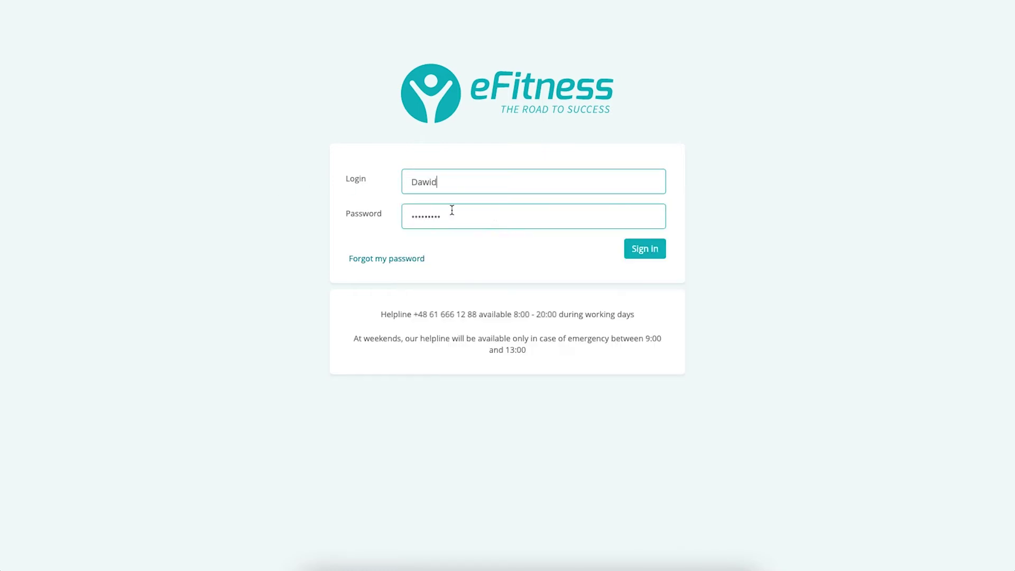
left_click(653, 255)
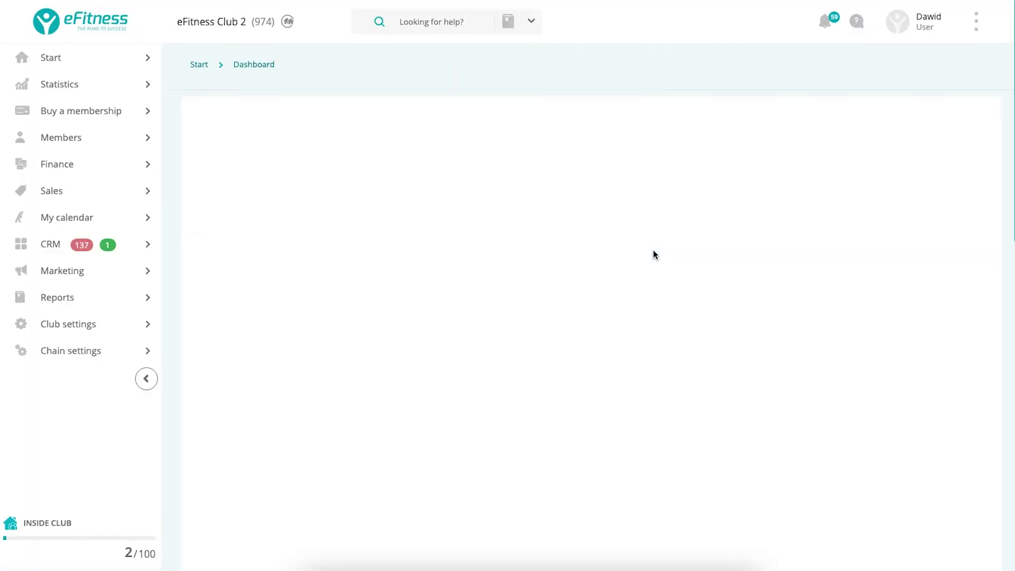
Let the BI report load, then scroll to the KPI row with Club entries, Active members and Total income.
mouse_move(109, 199)
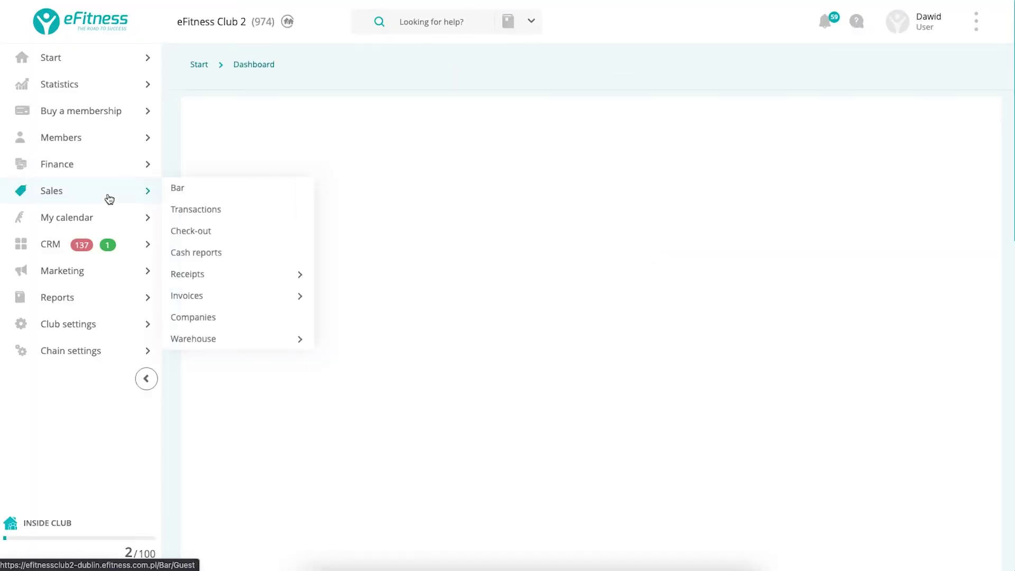
mouse_move(97, 61)
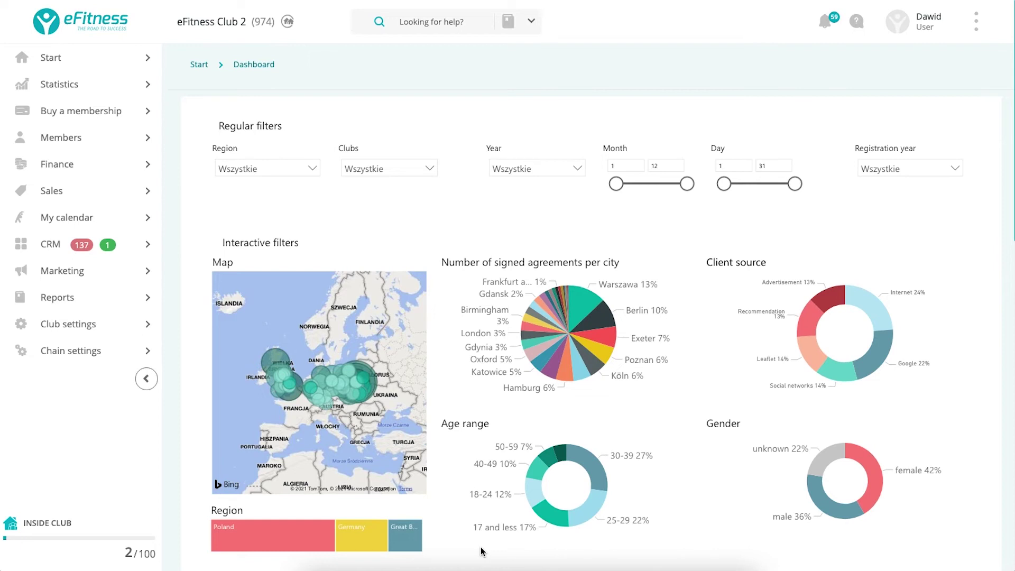
scroll(482, 552, "down", 2)
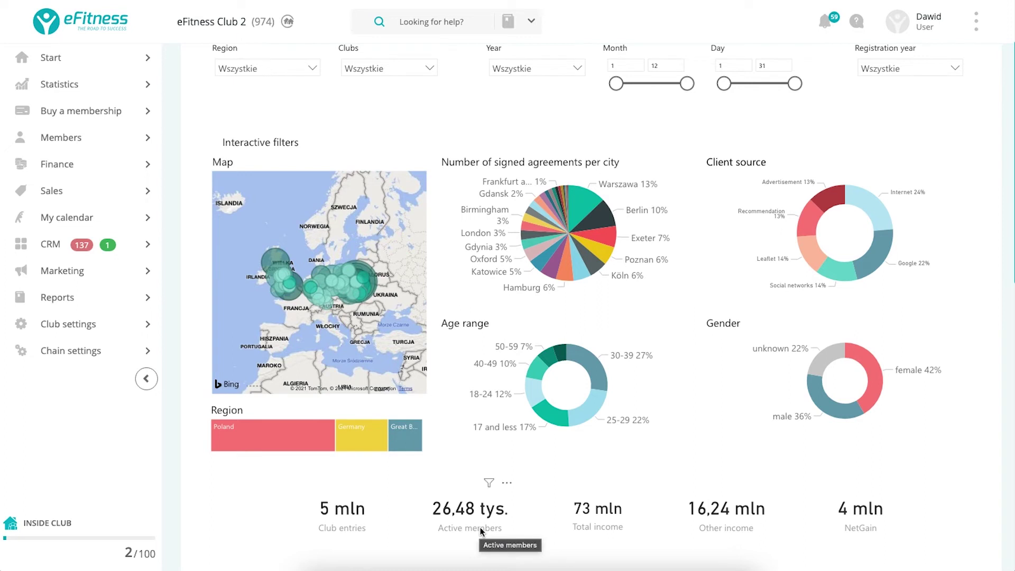
scroll(547, 245, "up", 2)
scroll(548, 245, "up", 3)
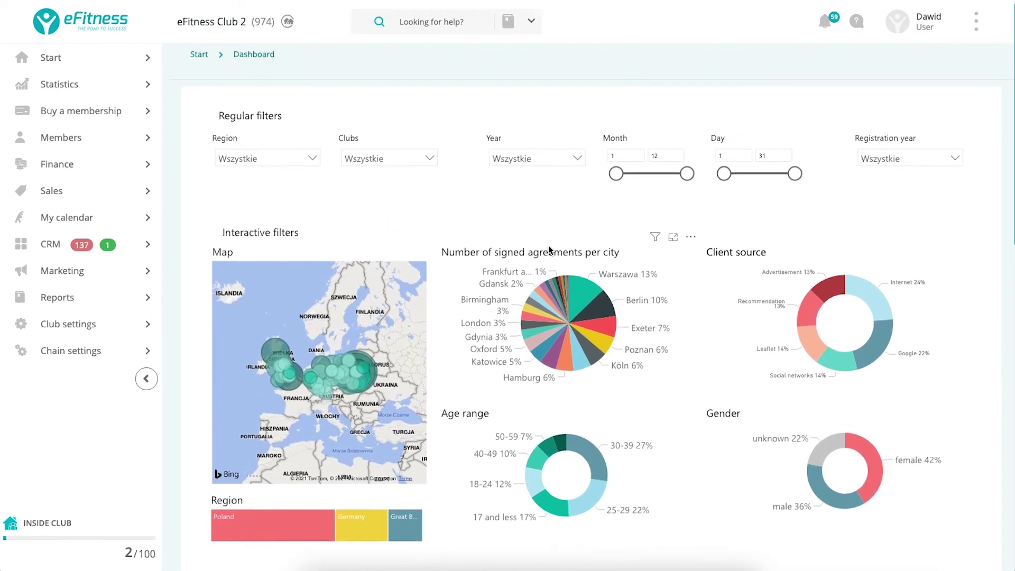
left_click(260, 158)
left_click(258, 190)
left_click(245, 198)
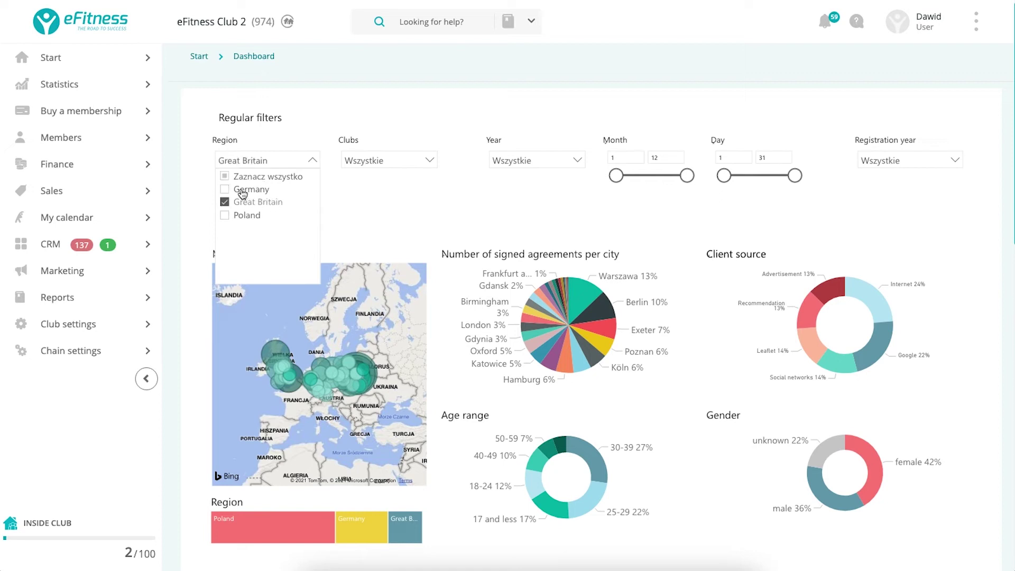
left_click(251, 190)
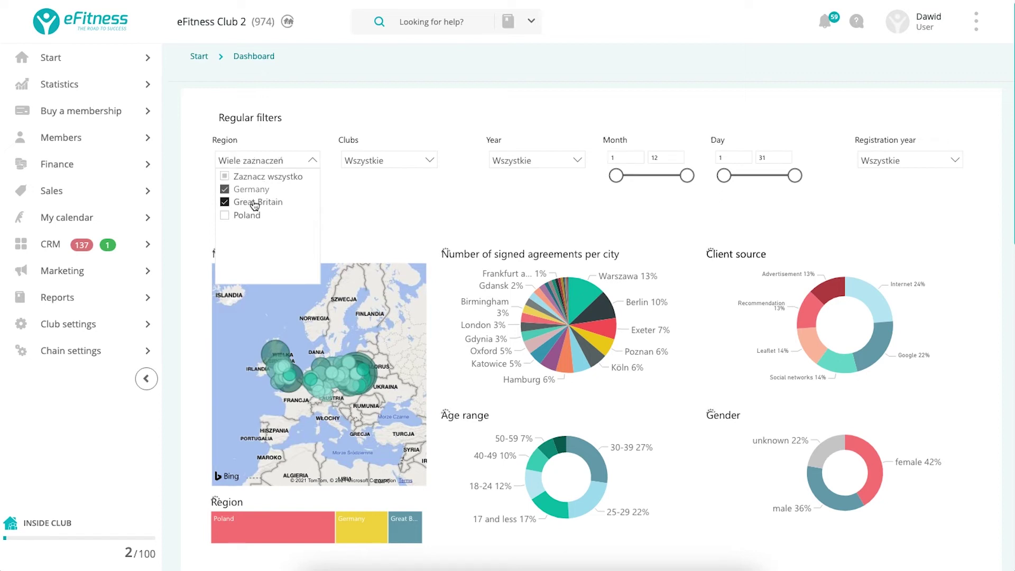
left_click(255, 203)
left_click(357, 203)
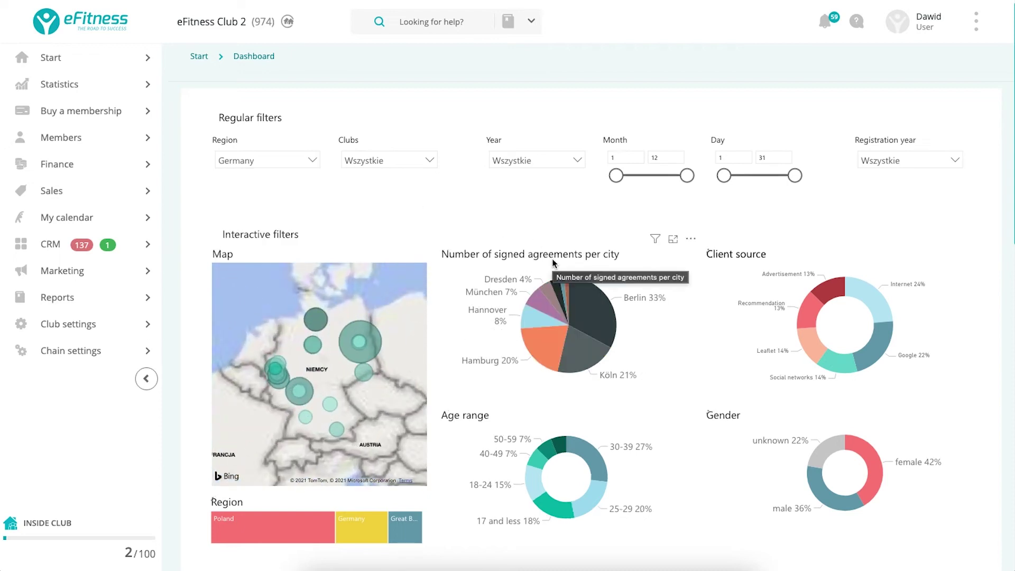
scroll(448, 453, "down", 2)
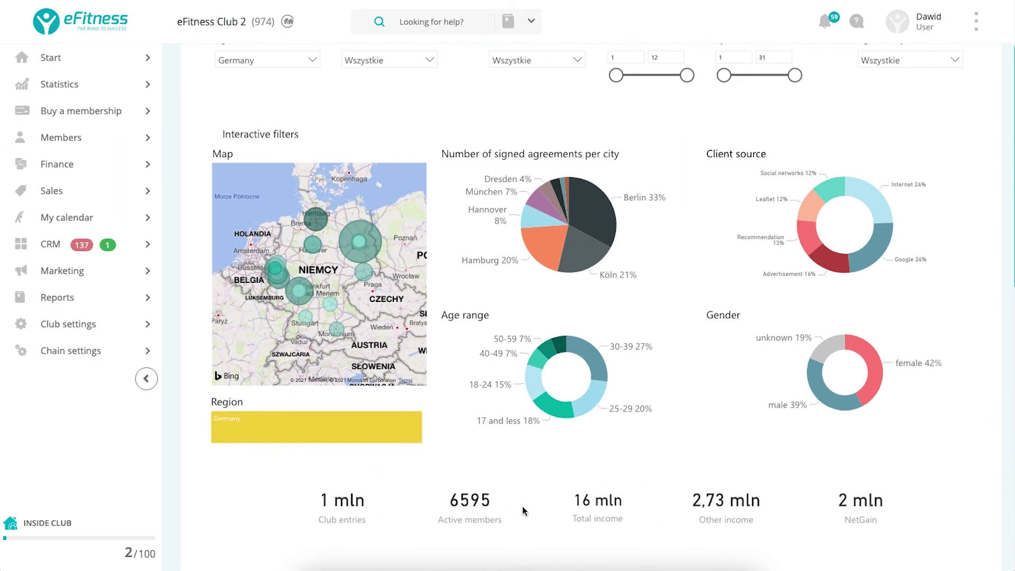
Filter by the 30-39 age group, then toggle the Gender filter between male and female, ending on female.
mouse_move(627, 511)
mouse_move(590, 361)
left_click(586, 348)
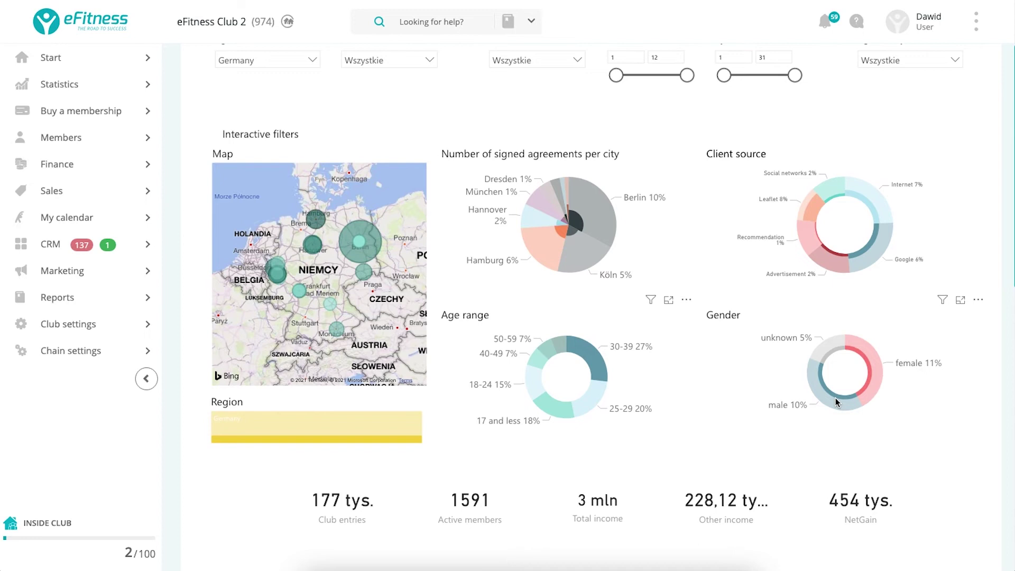
scroll(836, 400, "down", 3)
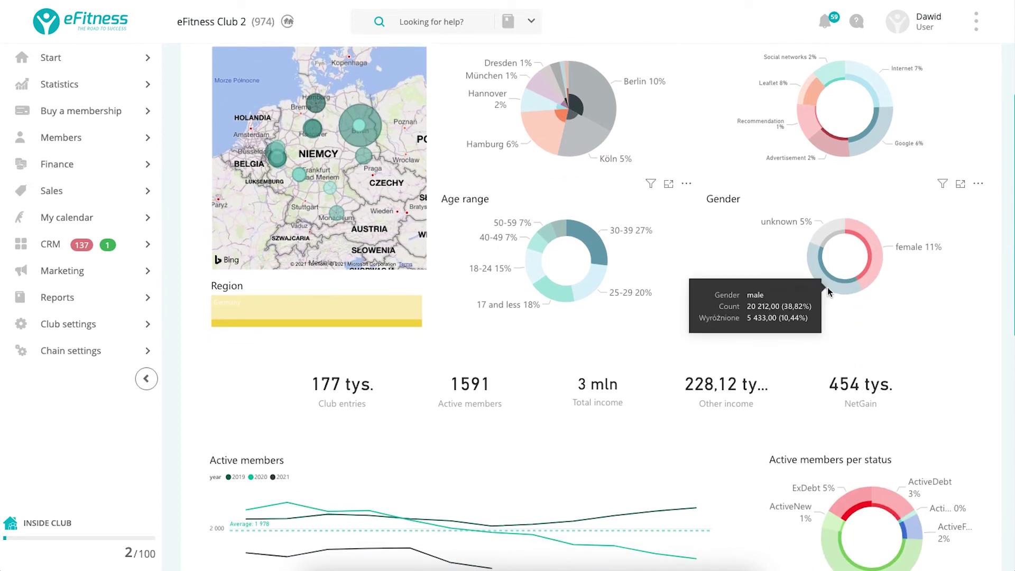
left_click(828, 292)
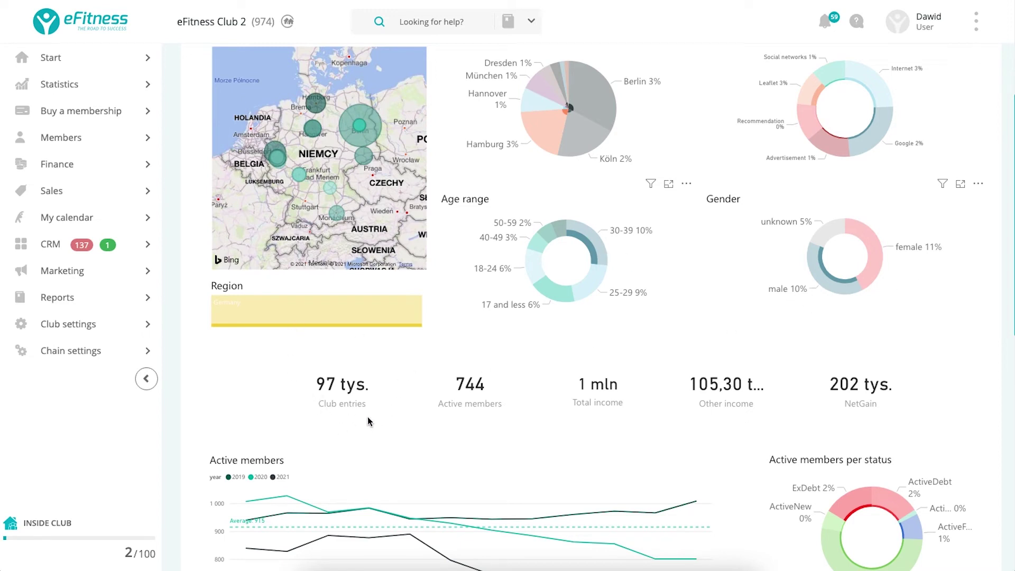
left_click(874, 253)
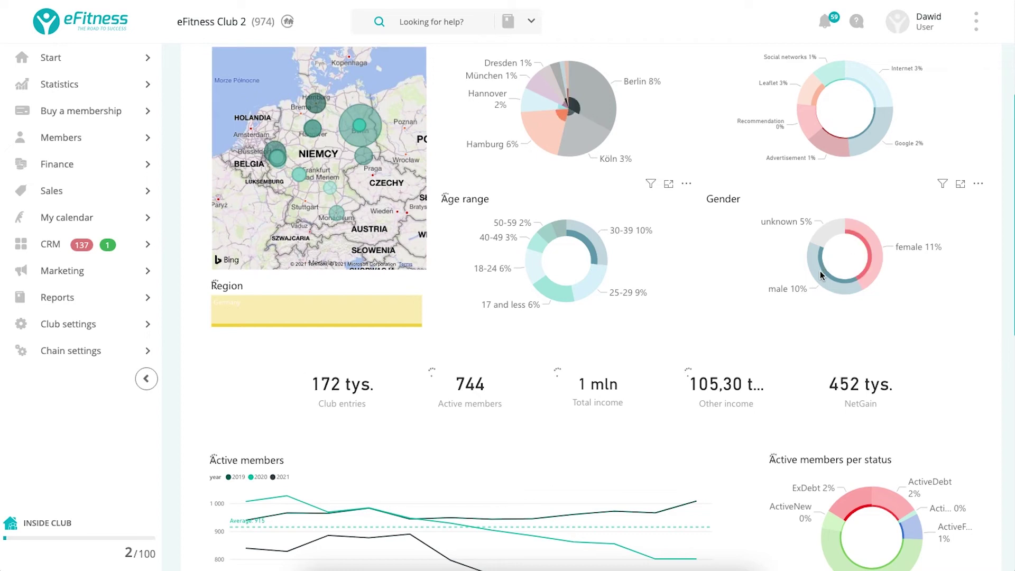
left_click(821, 270)
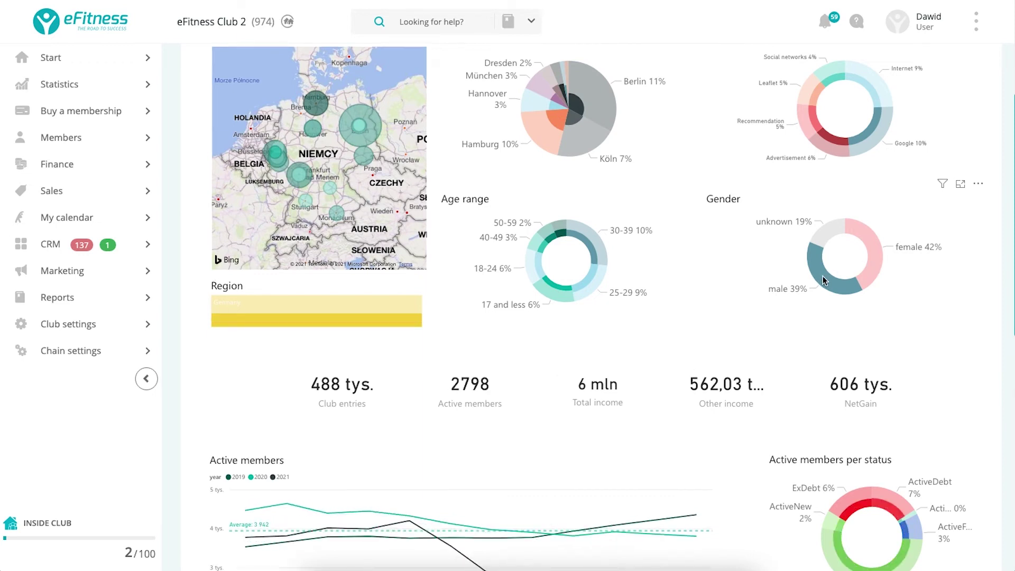
left_click(823, 276)
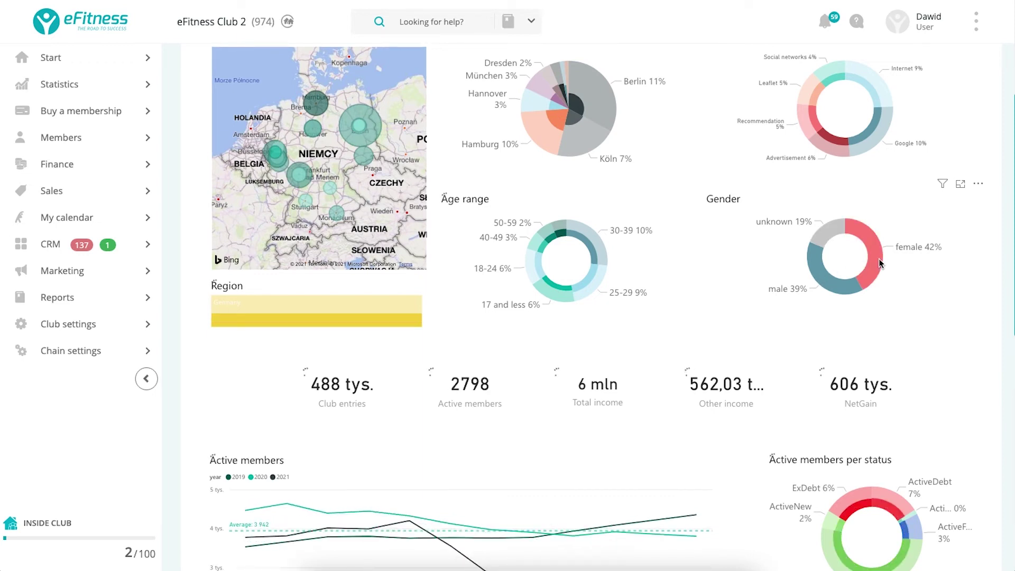
left_click(879, 258)
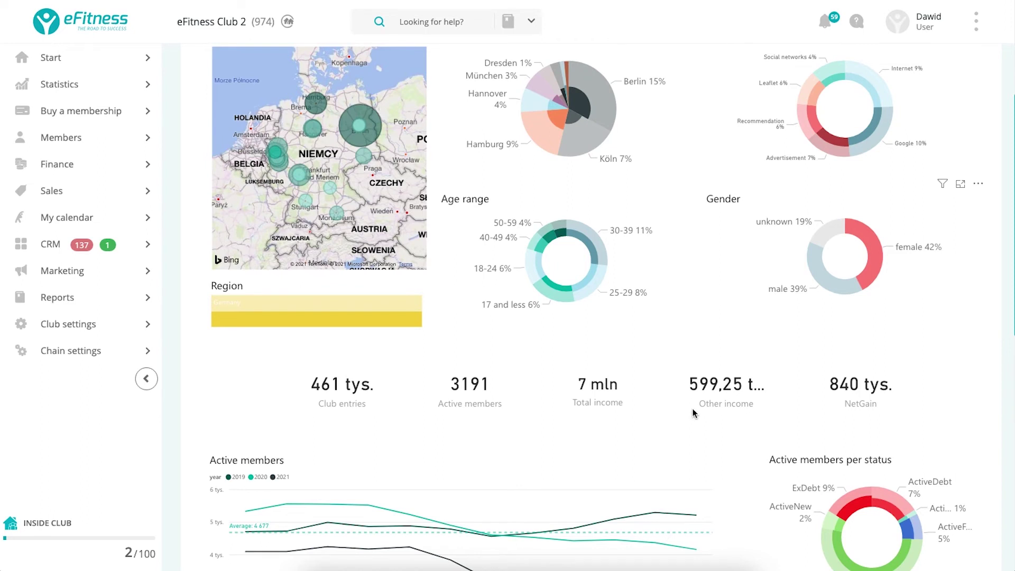
scroll(694, 413, "down", 2)
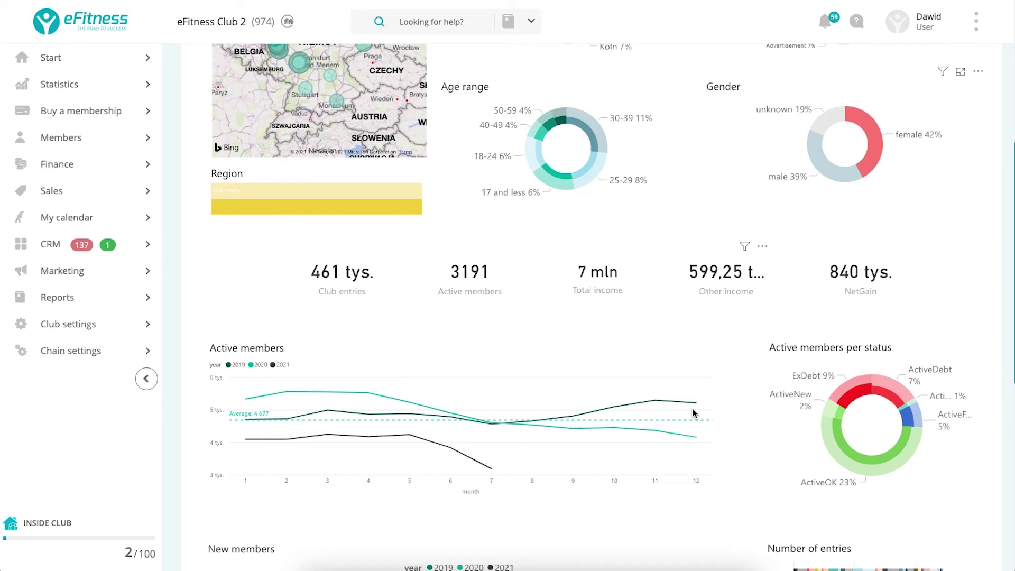
scroll(694, 412, "down", 8)
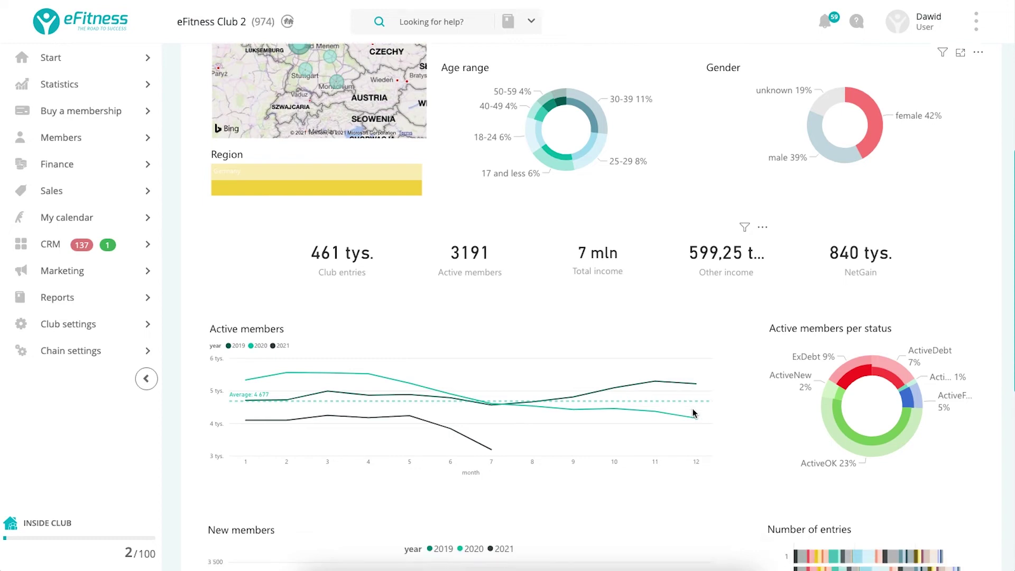
scroll(694, 413, "up", 10)
scroll(695, 413, "up", 2)
mouse_move(71, 308)
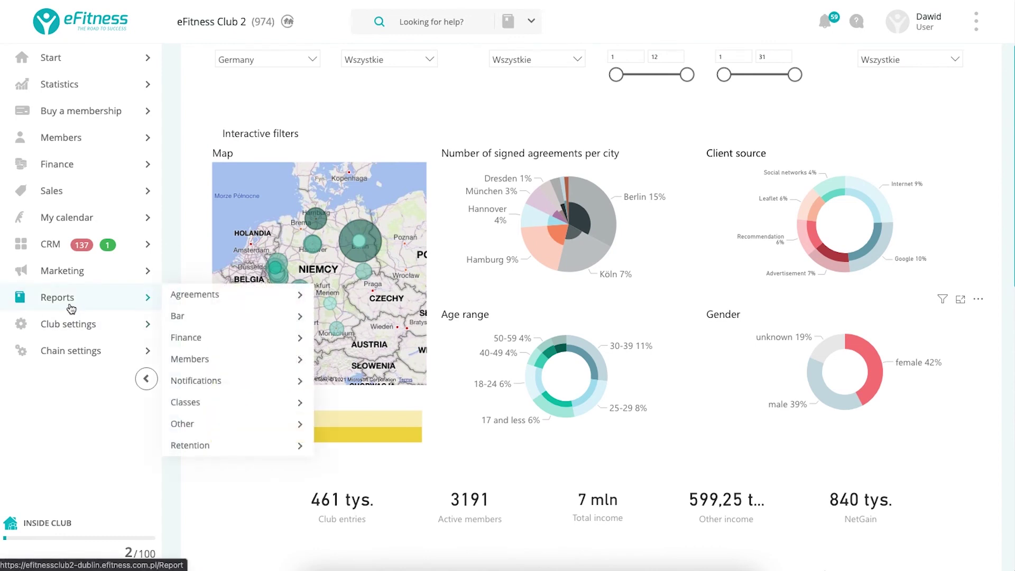
scroll(340, 247, "up", 2)
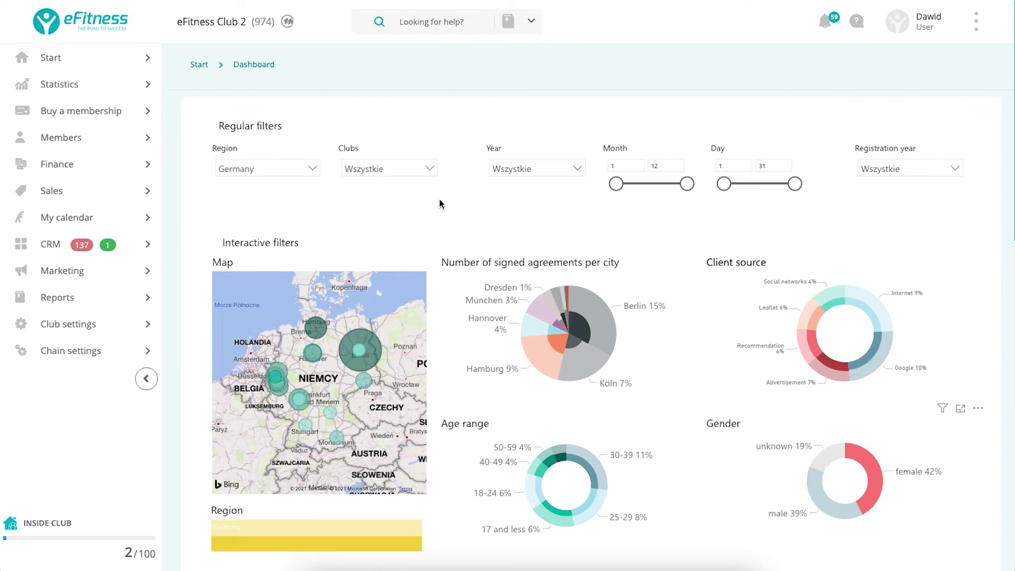
Browse the Reports page's Agreements, Members, Bar, Finance and Classes sections.
left_click(60, 298)
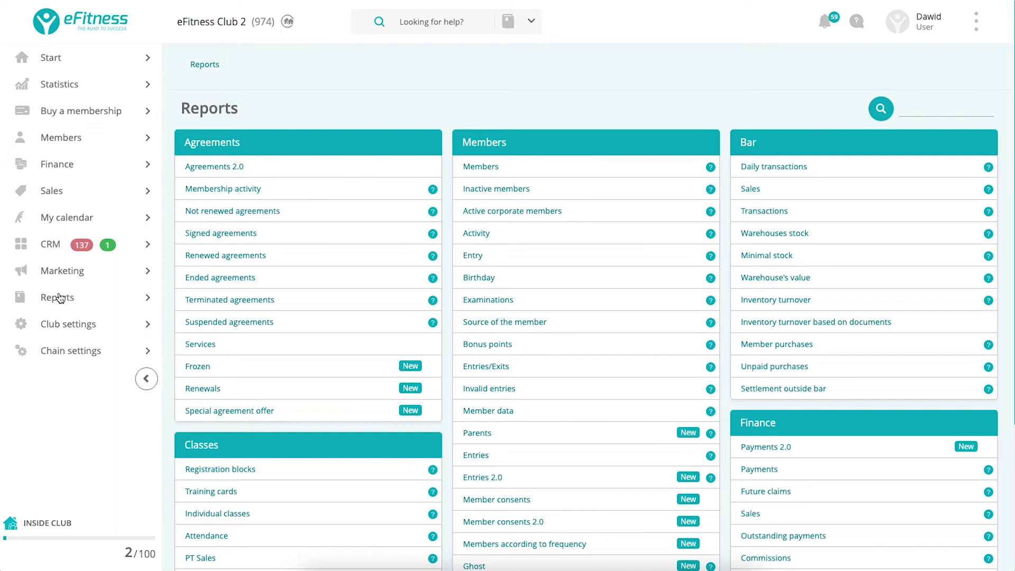
scroll(643, 268, "down", 4)
scroll(644, 267, "up", 4)
scroll(370, 294, "down", 4)
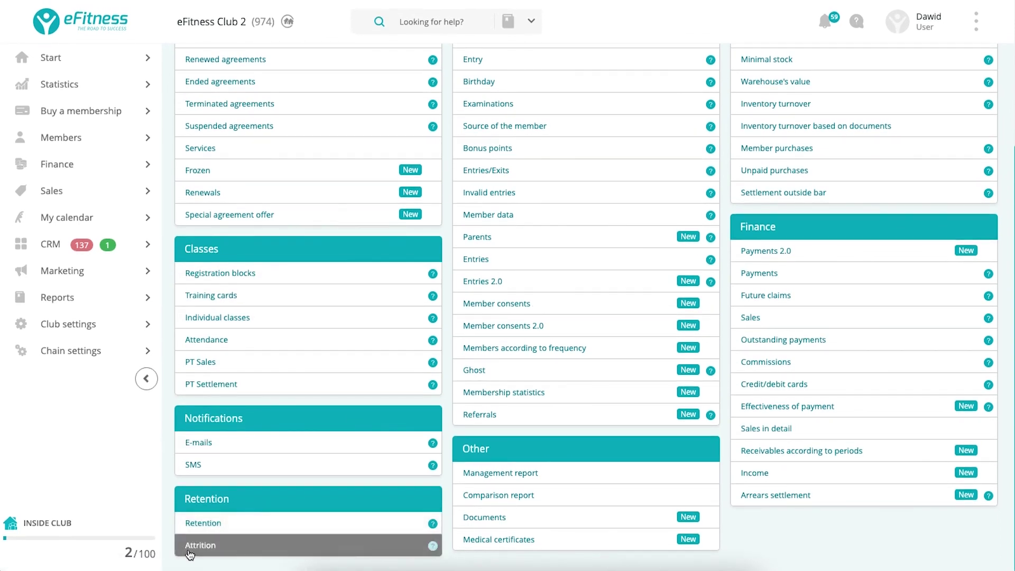
scroll(382, 540, "up", 1)
scroll(381, 539, "up", 3)
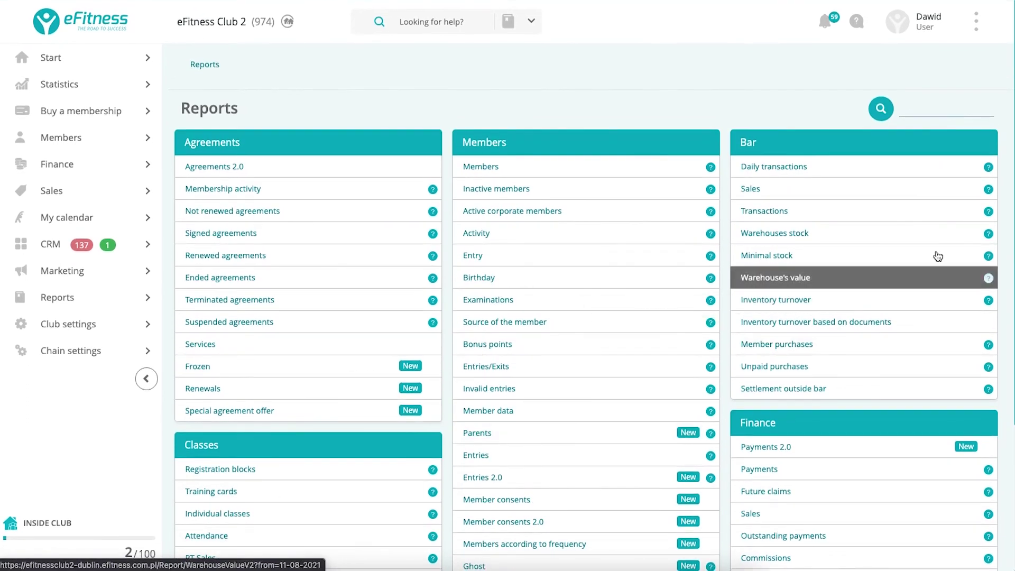
scroll(813, 369, "down", 4)
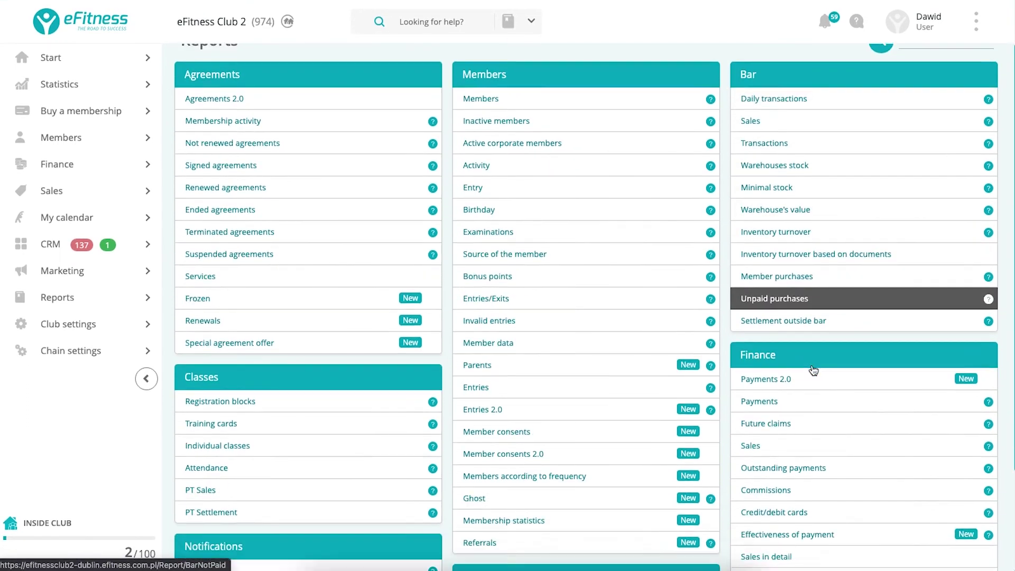
scroll(556, 318, "up", 4)
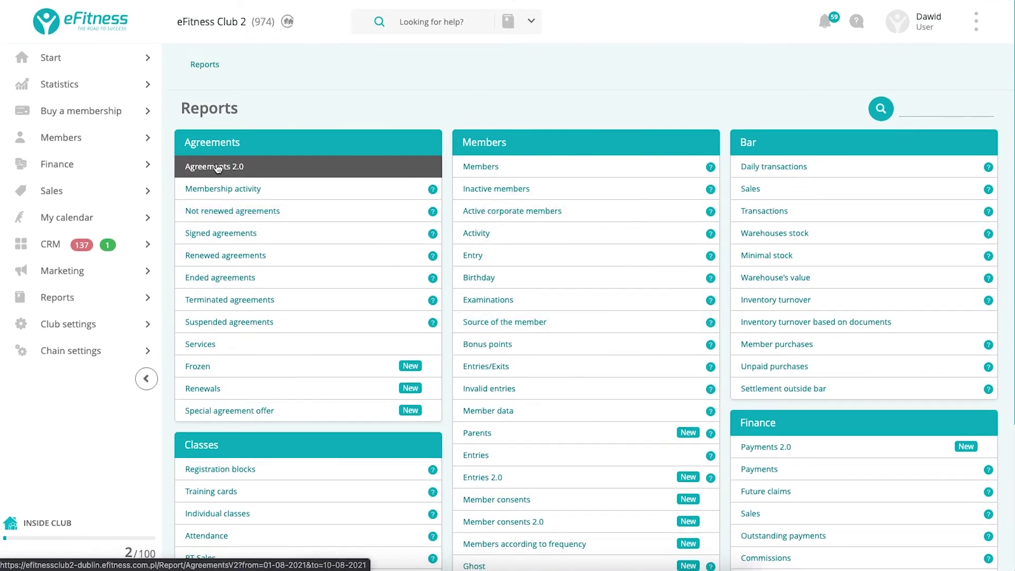
Run the Agreements 2.0 report for 01-08-2021 to 10-08-2021, showing 2 agreements worth 147,98 EUR.
left_click(218, 168)
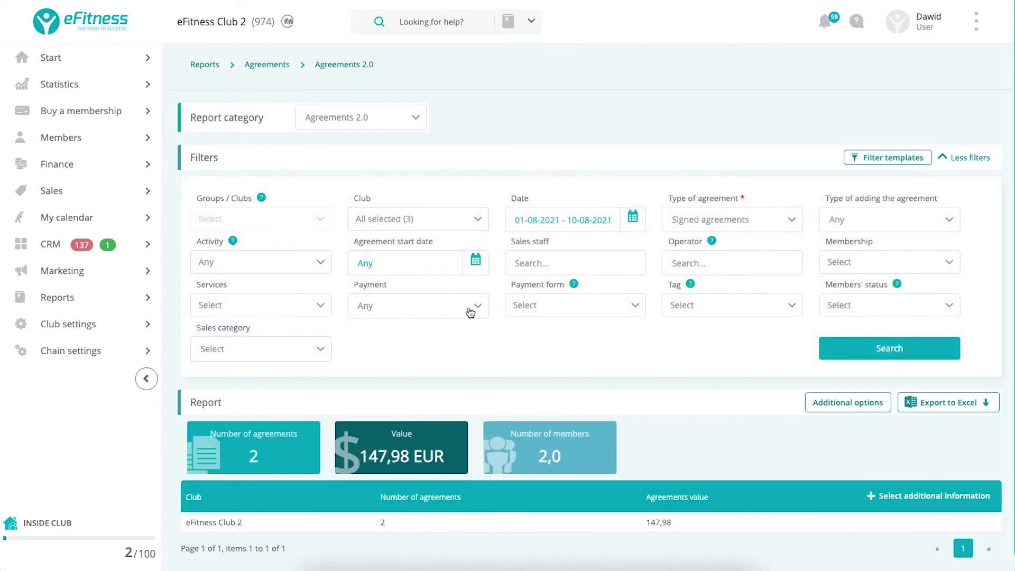
left_click(318, 227)
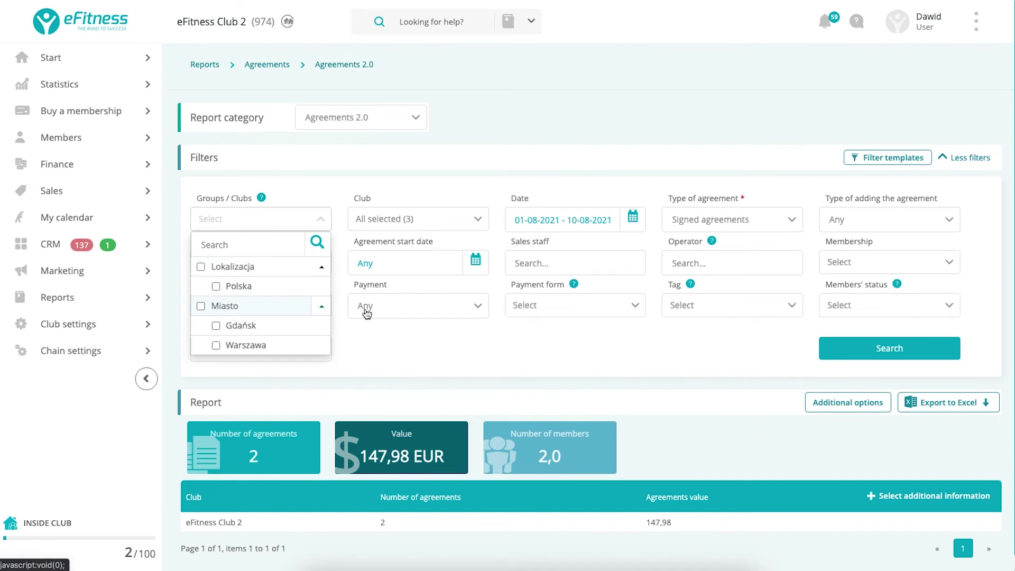
left_click(469, 360)
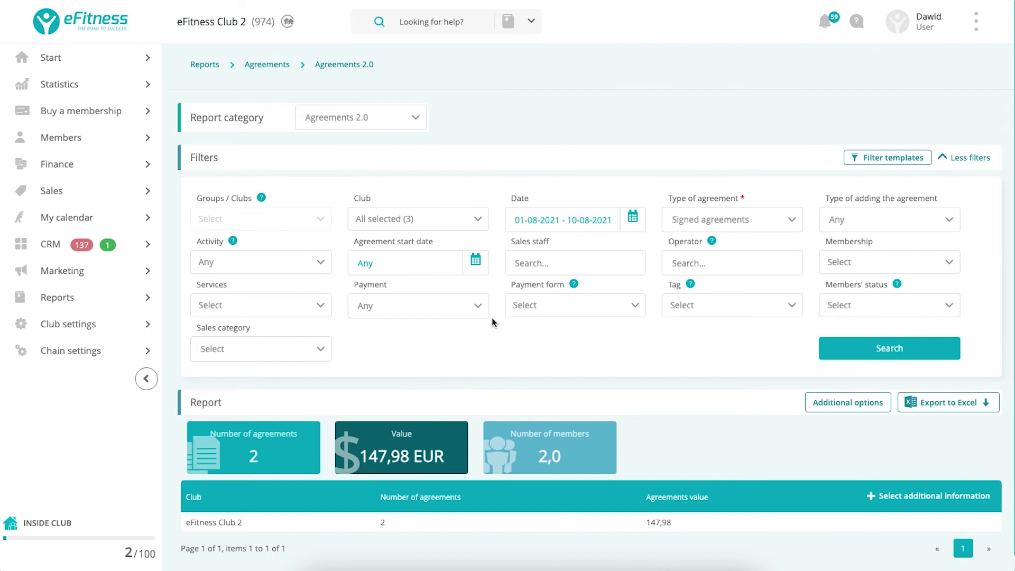
left_click(864, 354)
Load the saved Region 1 filter template into the report filters.
left_click(890, 158)
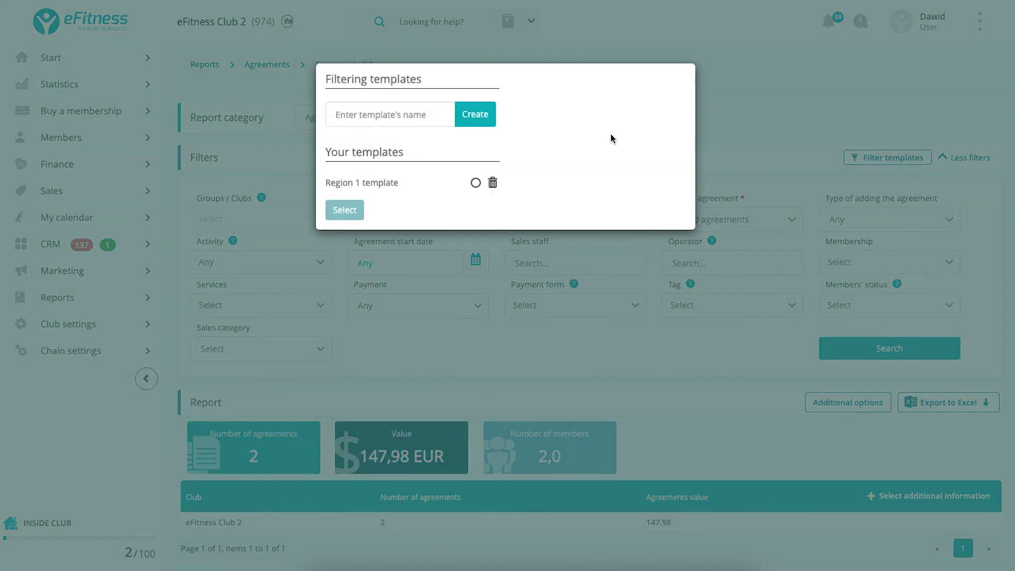
left_click(475, 183)
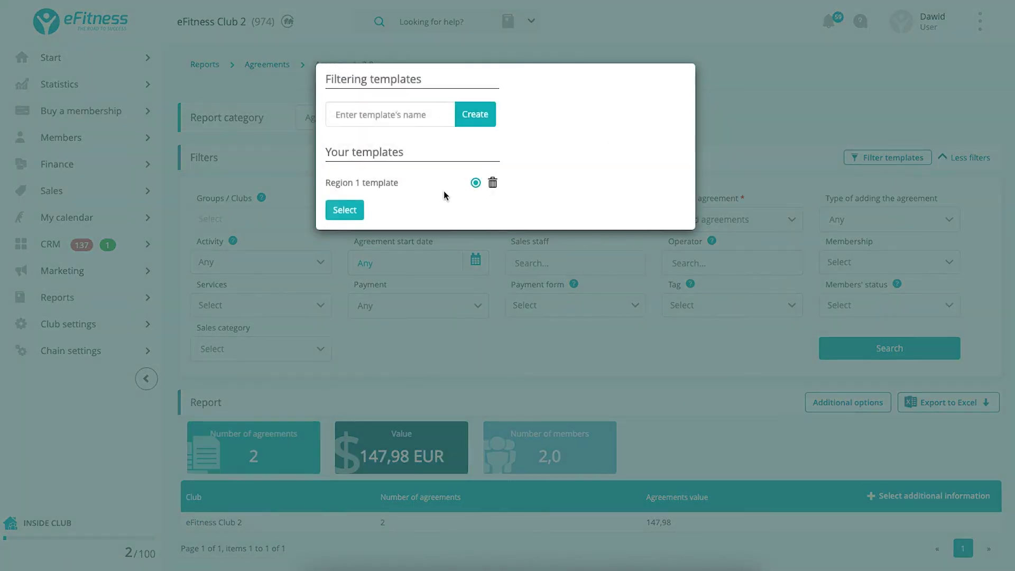
left_click(345, 210)
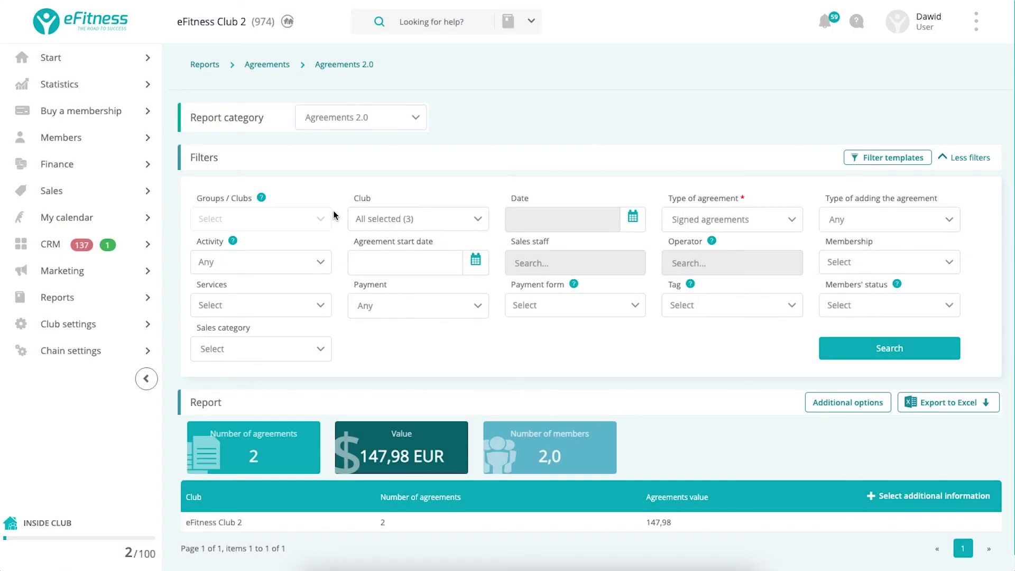
Refresh the report to list 4 agreements worth 218,00 EUR, then show the Additional options bulk actions.
left_click(846, 344)
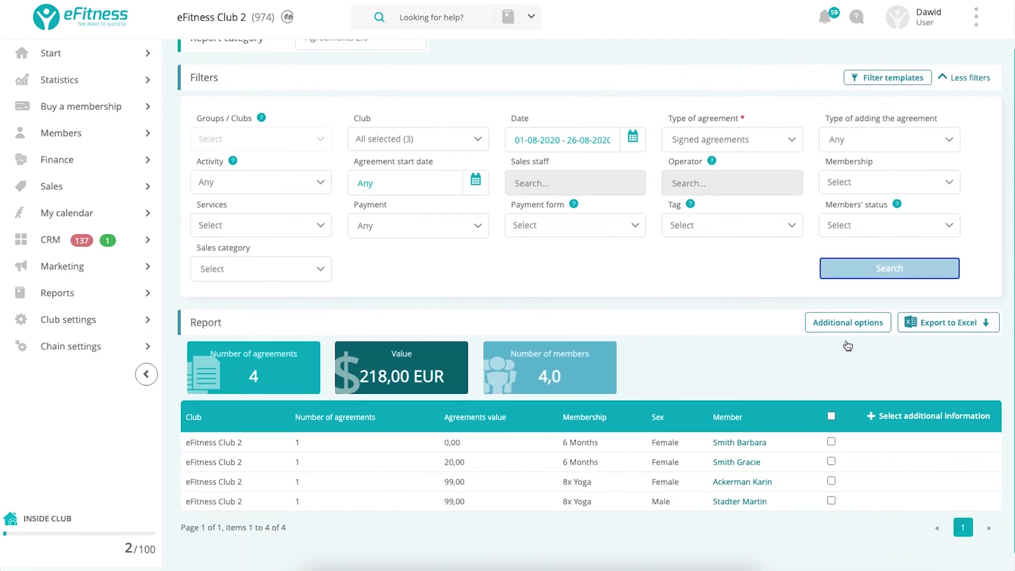
scroll(624, 440, "down", 1)
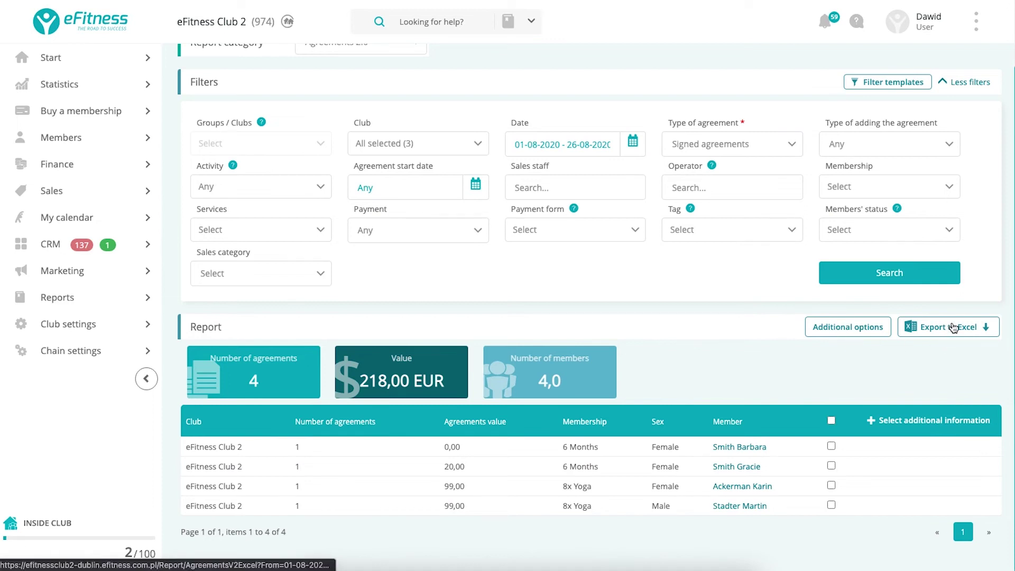
left_click(837, 331)
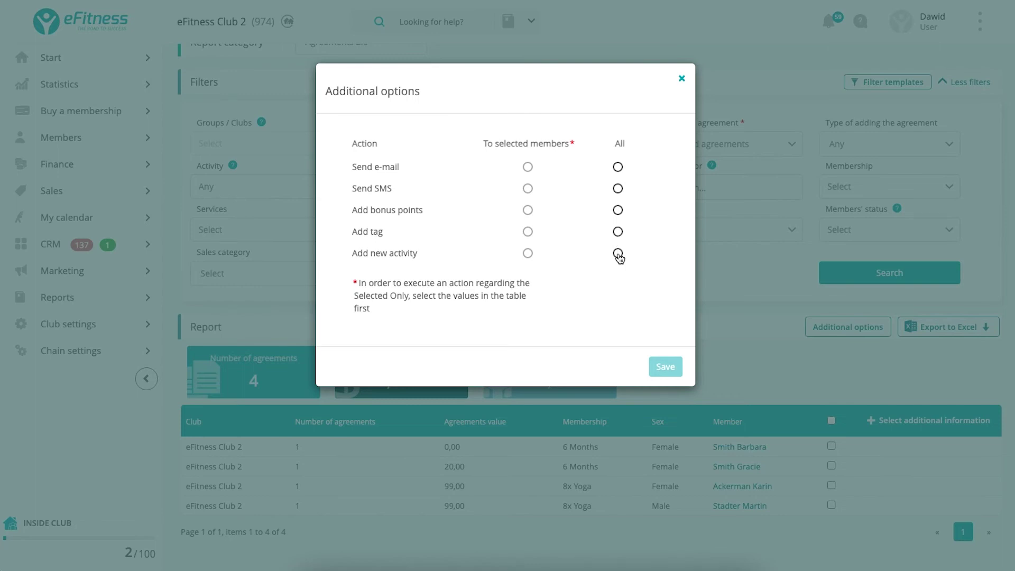
Close the agreements report's Additional options and bring up the Reports category list.
left_click(682, 80)
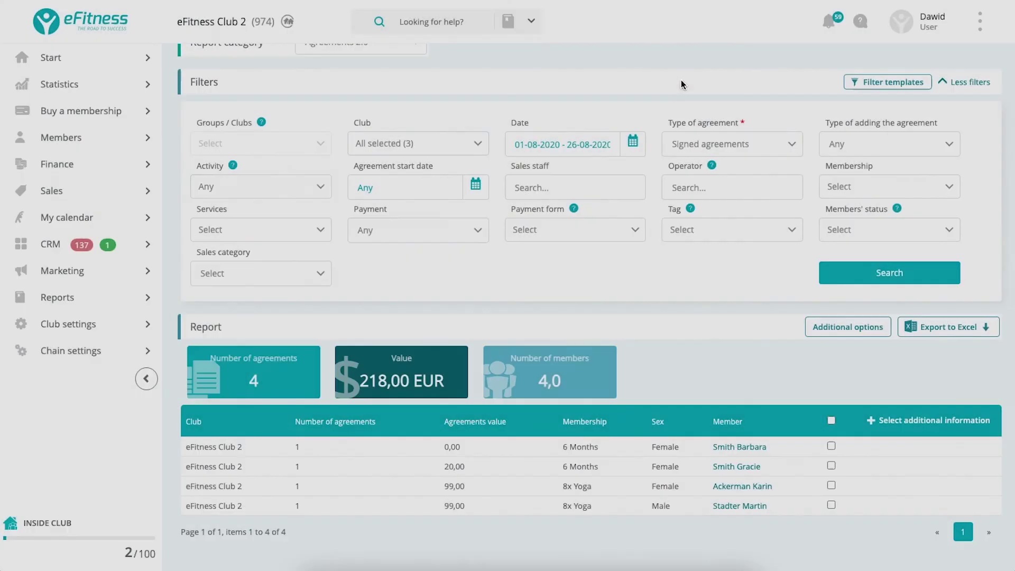
left_click(52, 307)
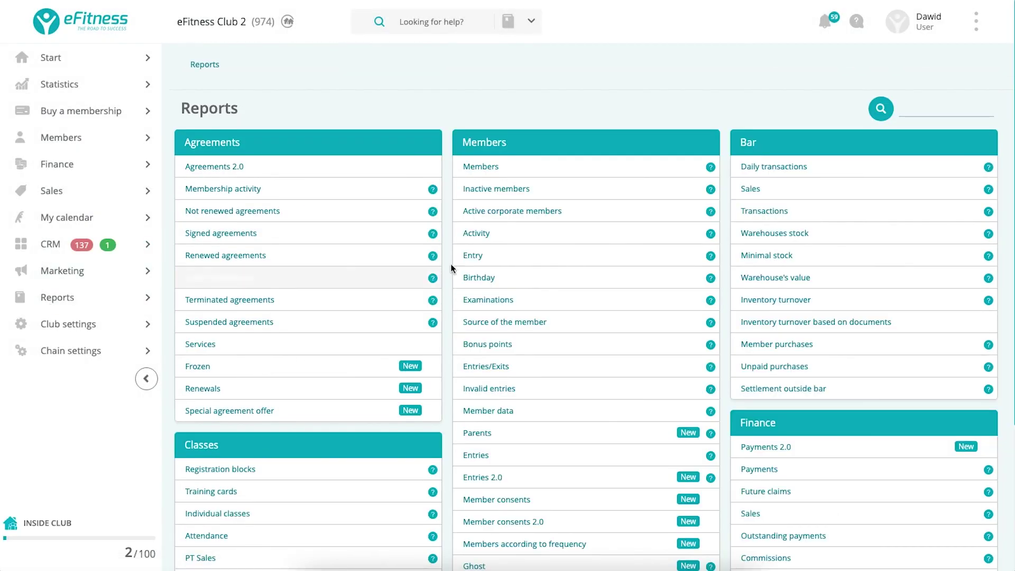
Open the Members Activity report and set its club filter to all three clubs.
left_click(503, 238)
left_click(294, 131)
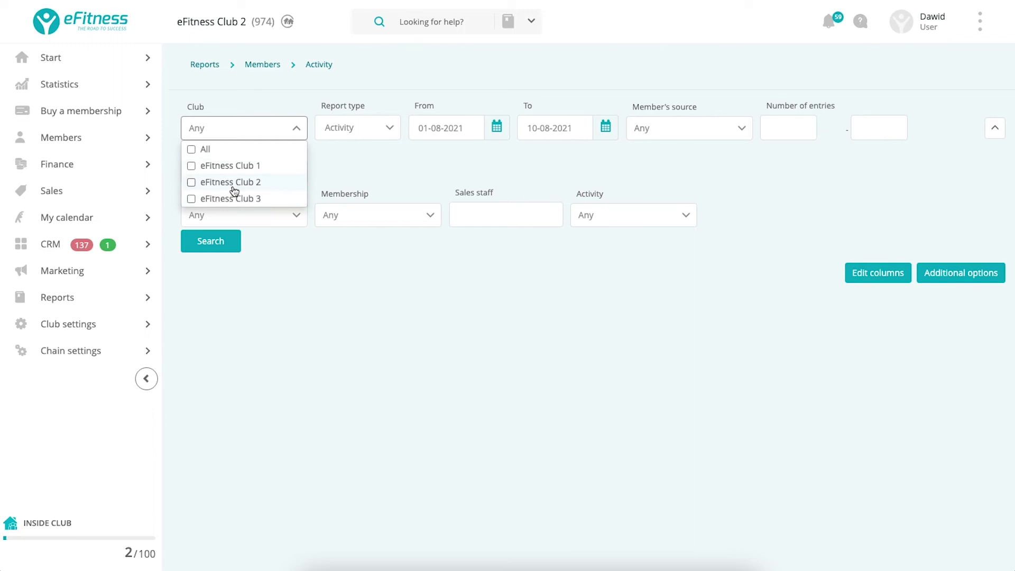
left_click(233, 154)
left_click(233, 155)
left_click(249, 185)
left_click(249, 167)
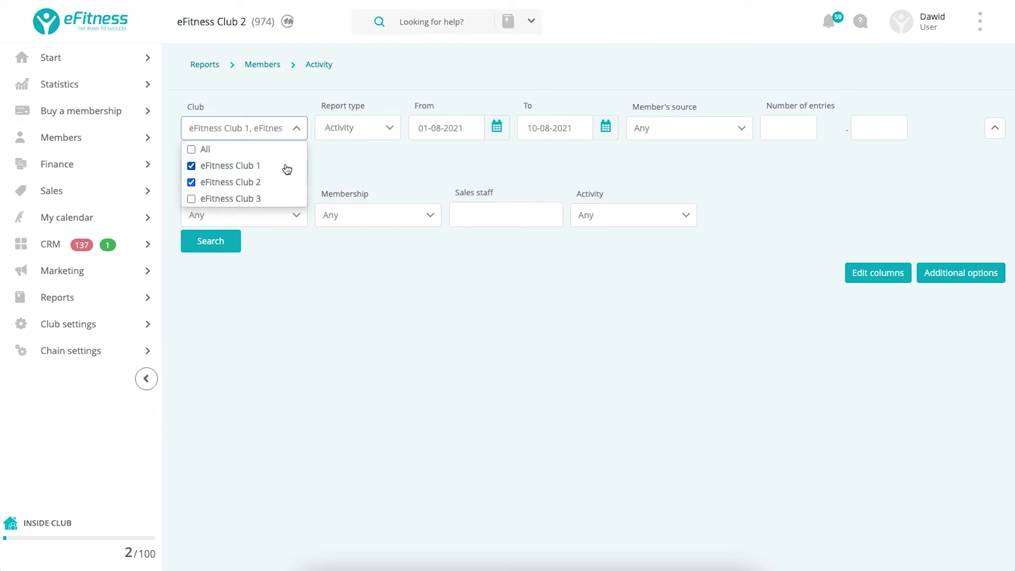
left_click(337, 157)
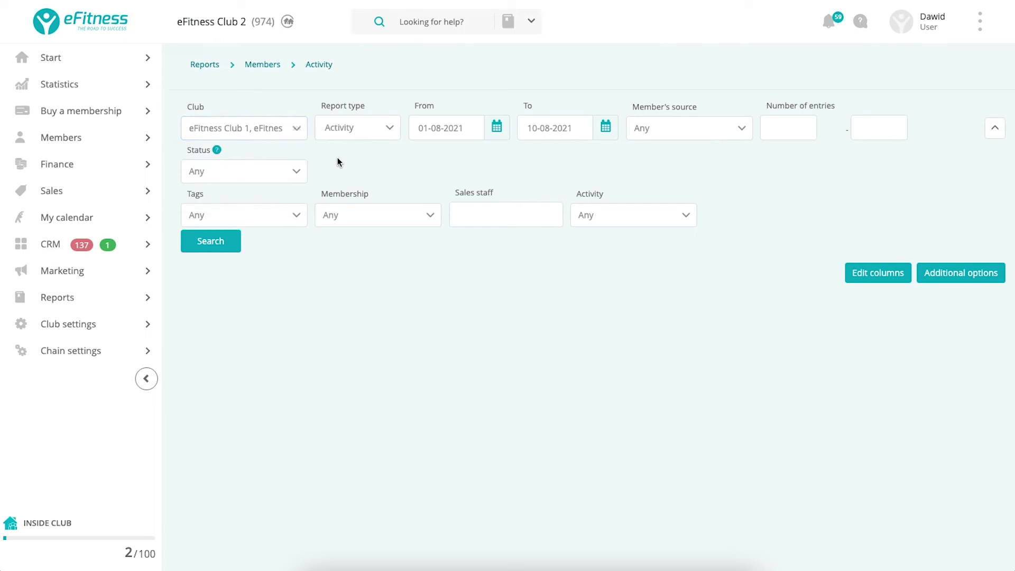
left_click(296, 137)
left_click(205, 155)
left_click(206, 158)
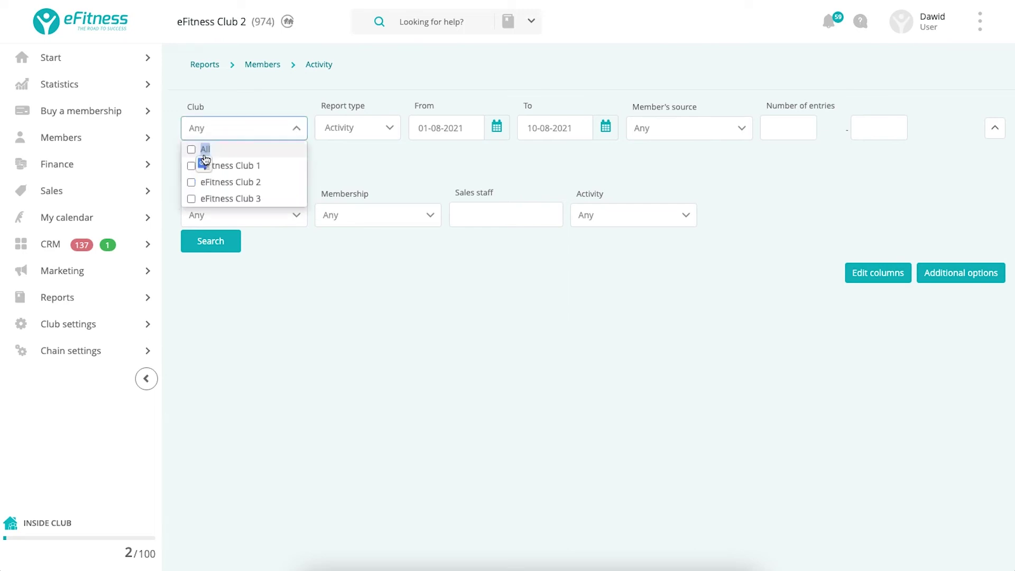
left_click(447, 157)
Limit the number of entries to 0–0 and run the search.
left_click(769, 129)
type("0")
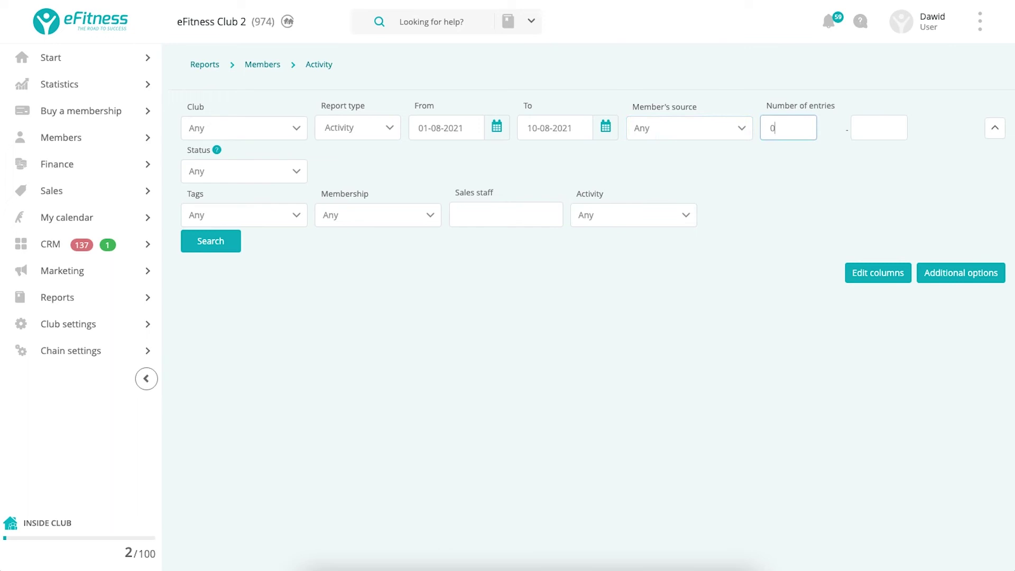
left_click(854, 130)
type("0")
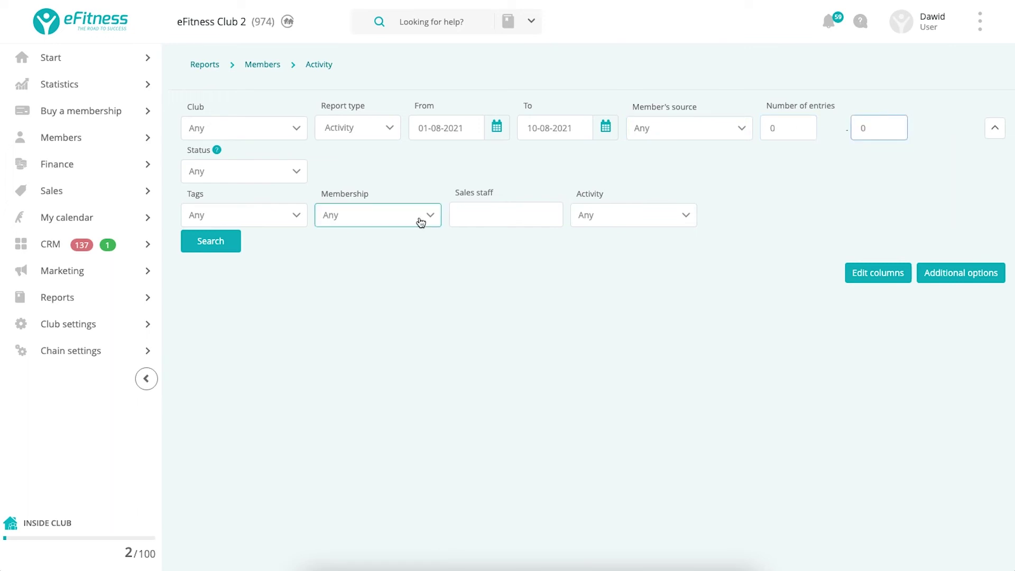
left_click(210, 243)
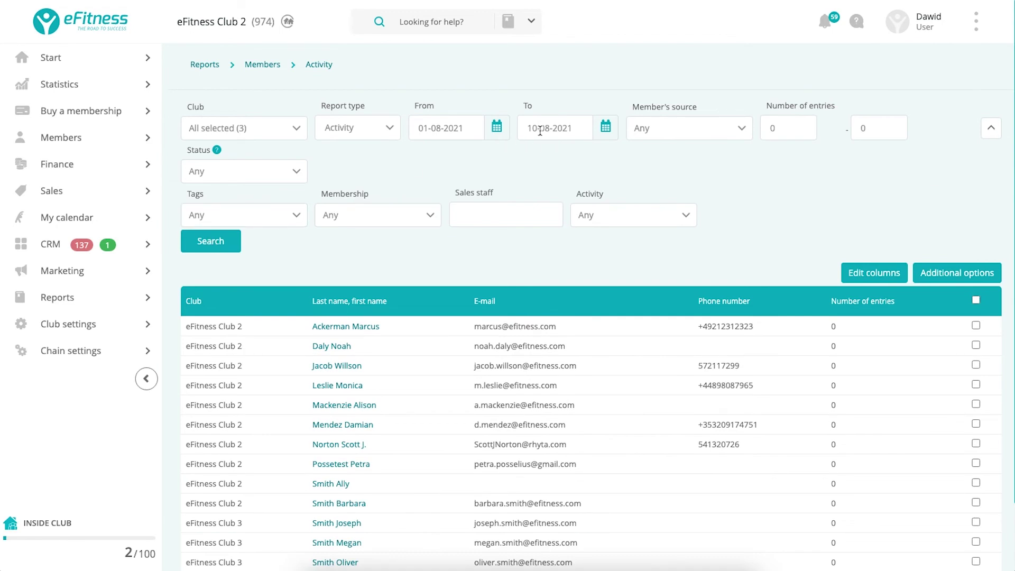
Change the start date to 01-07-2021 and rerun, listing 15 zero-entry members.
left_click(440, 129)
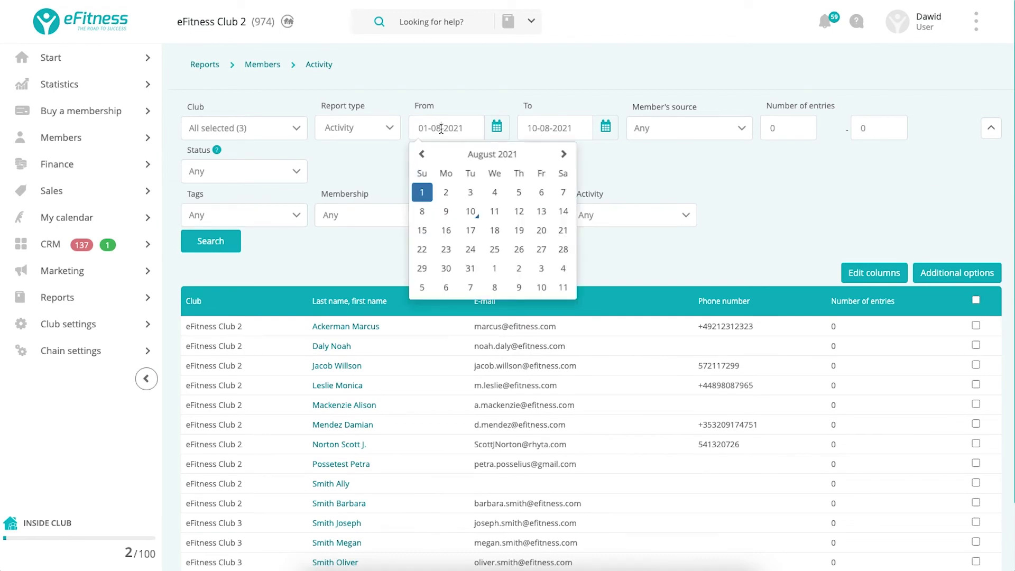
key("BackSpace")
type("7")
key("Return")
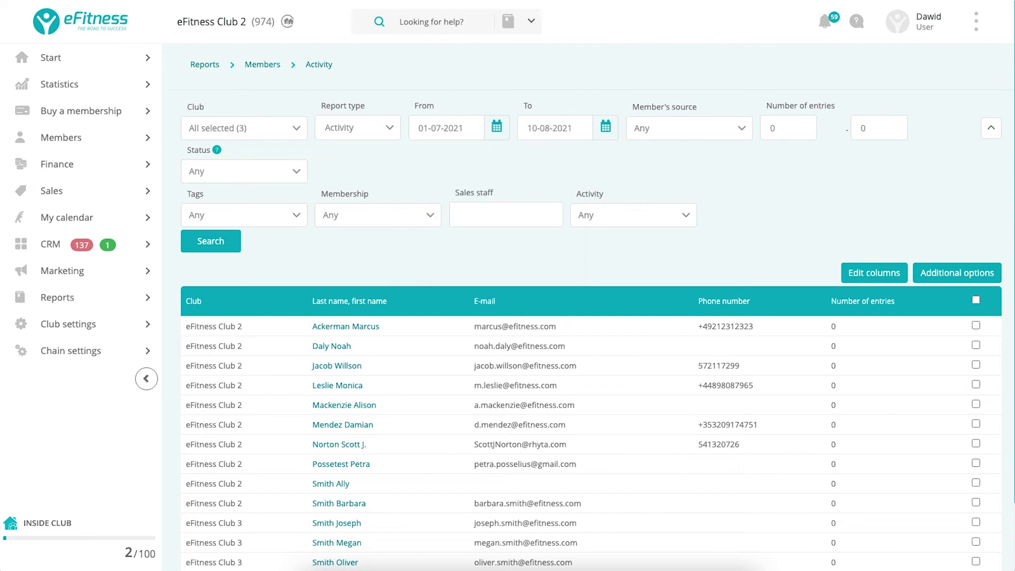
left_click(211, 241)
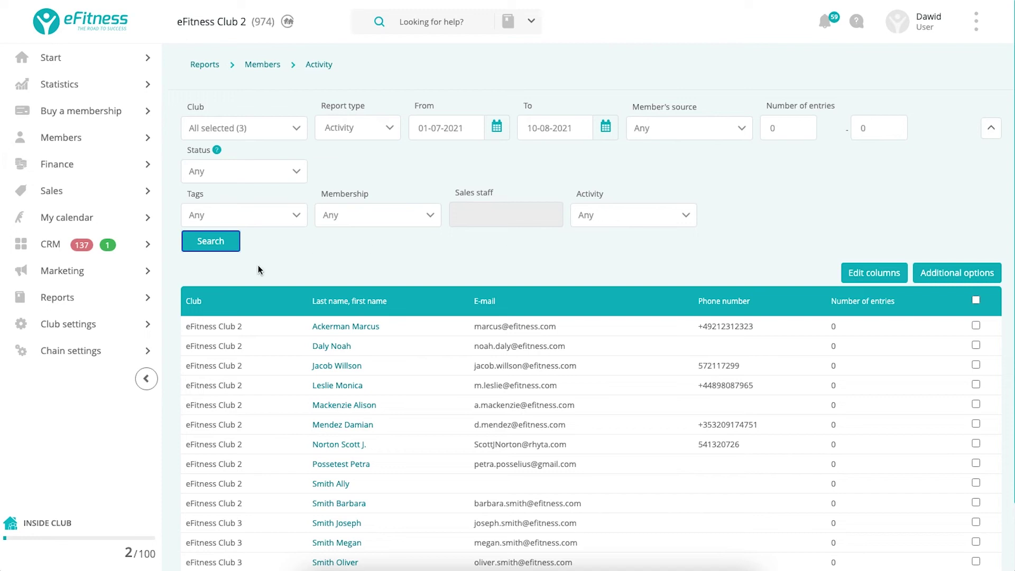
left_click(214, 245)
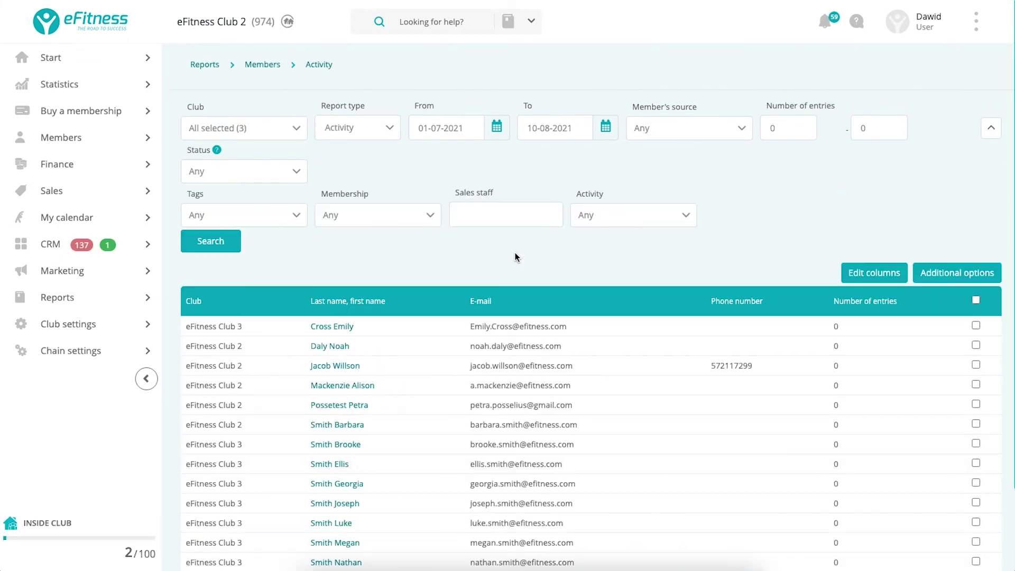
scroll(515, 257, "down", 2)
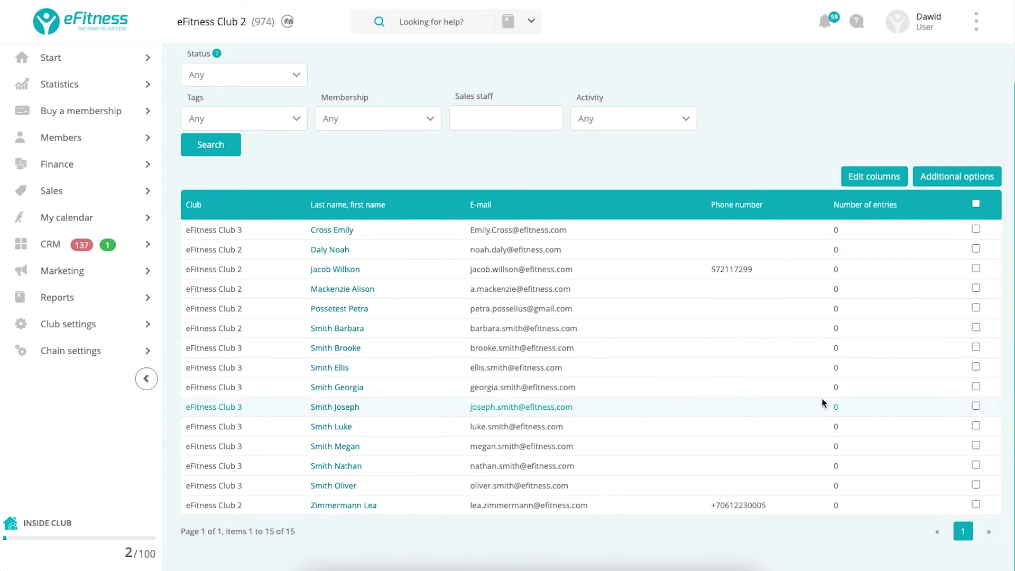
scroll(821, 398, "up", 2)
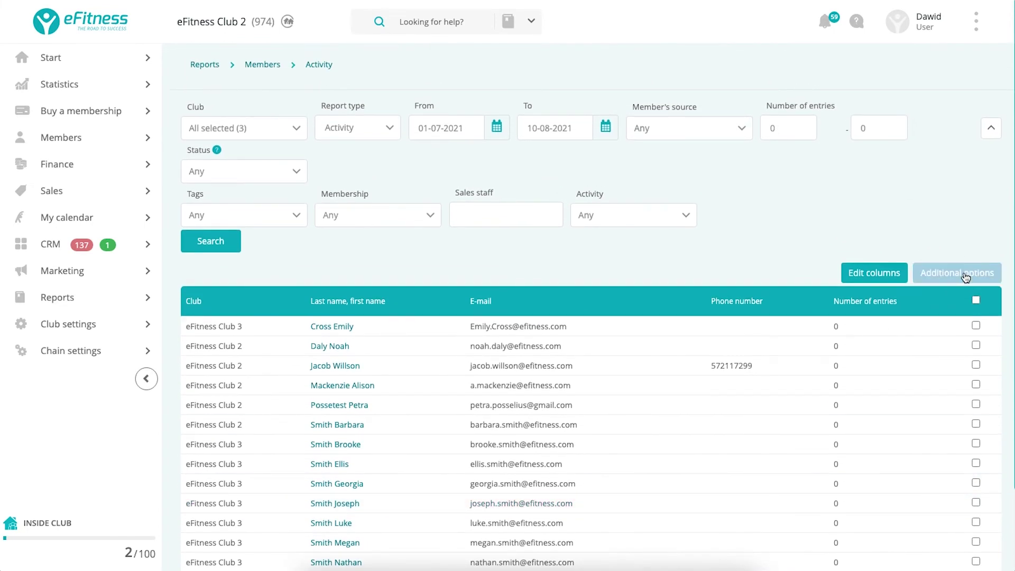
Start a task for all listed members dated 16-08-2021 at 13:00.
left_click(966, 277)
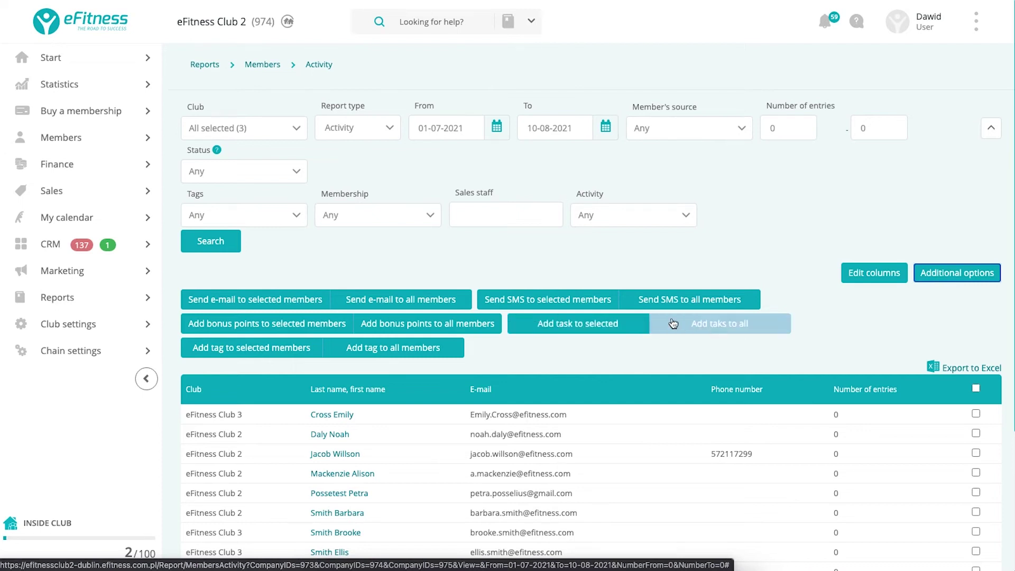
left_click(696, 322)
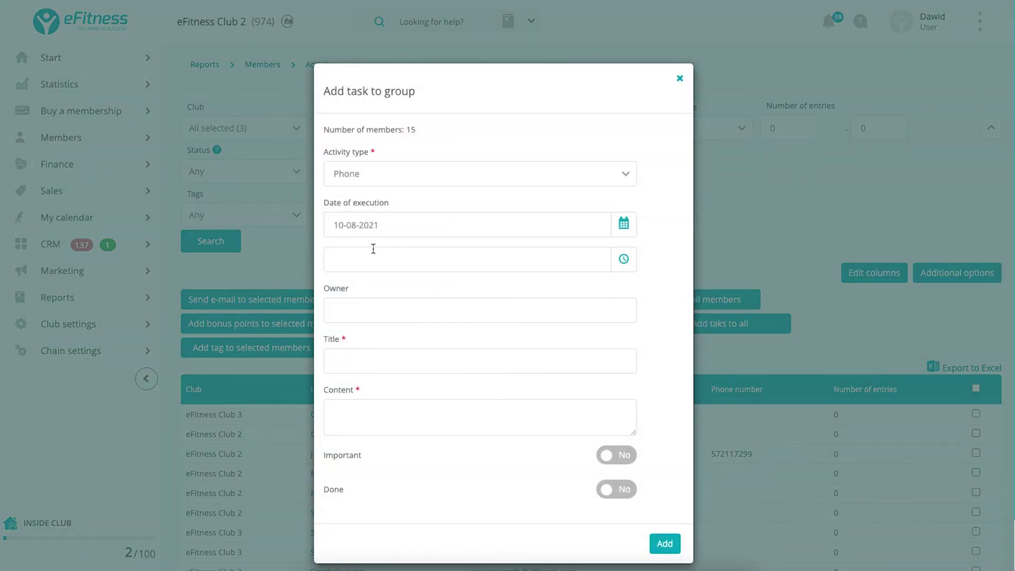
left_click(399, 224)
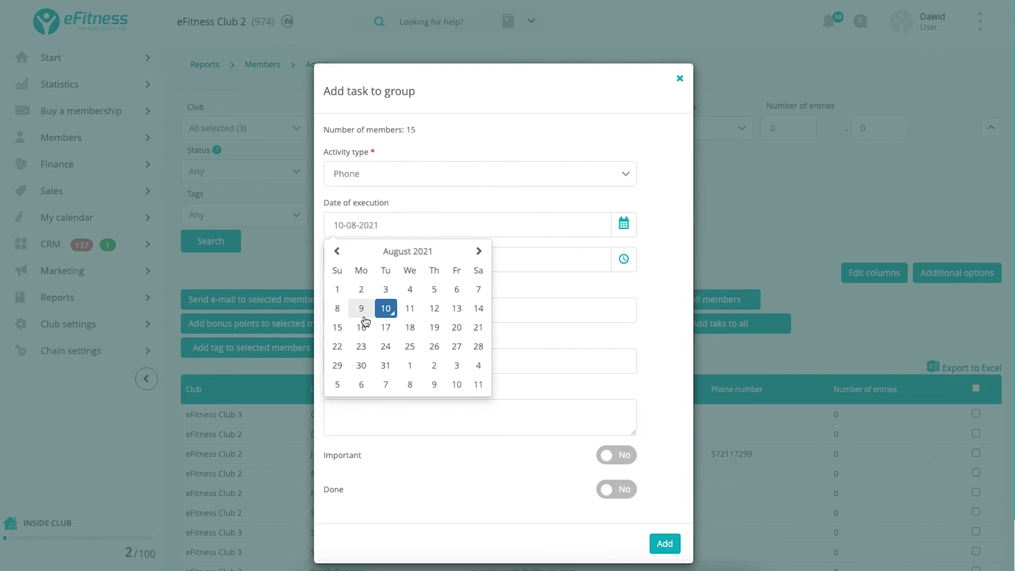
left_click(362, 328)
left_click(434, 259)
left_click(355, 303)
left_click(357, 349)
left_click(388, 359)
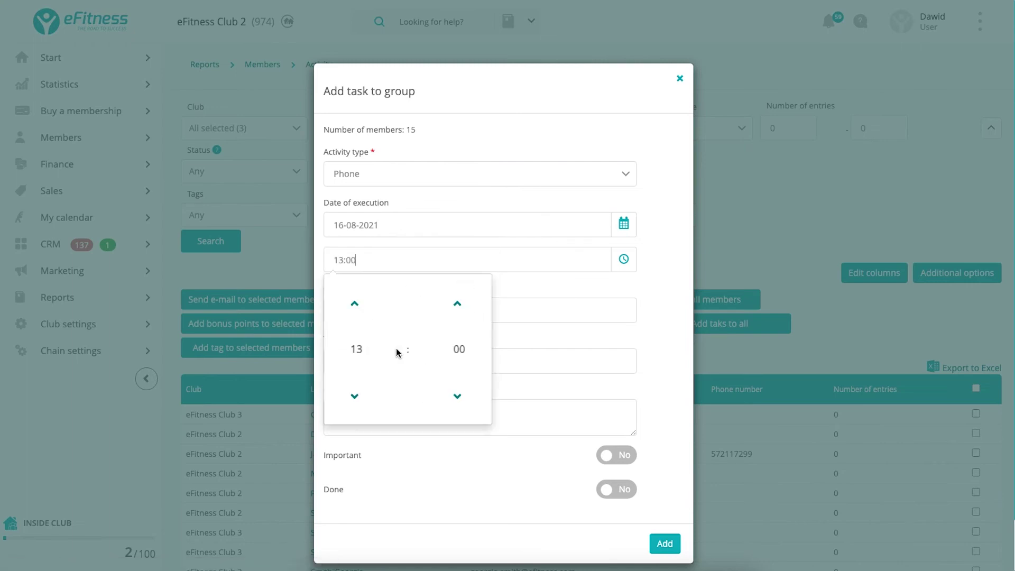
left_click(545, 289)
Title the task 'Non active members' with the content 'Call them'.
left_click(348, 361)
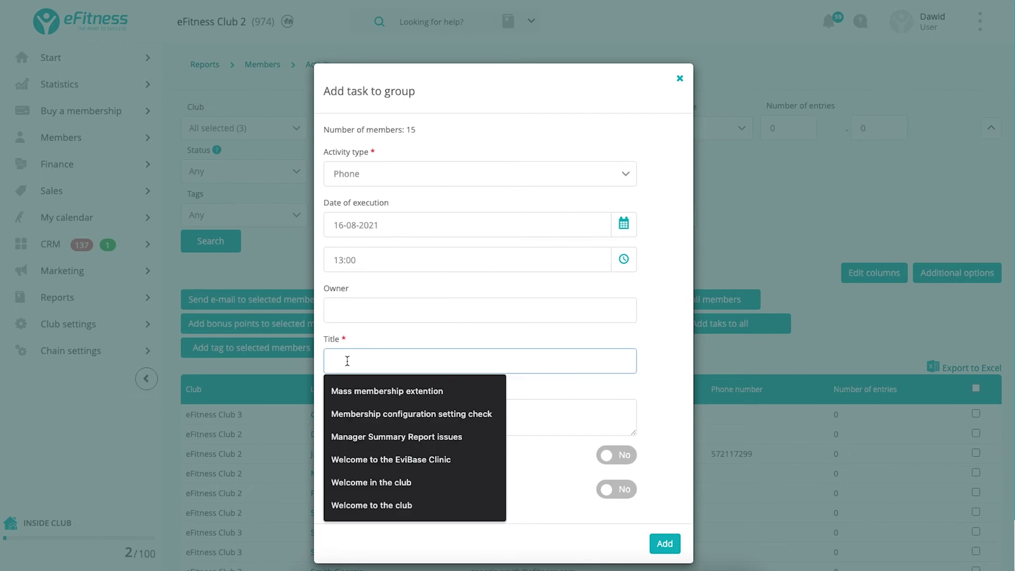
type("Non active")
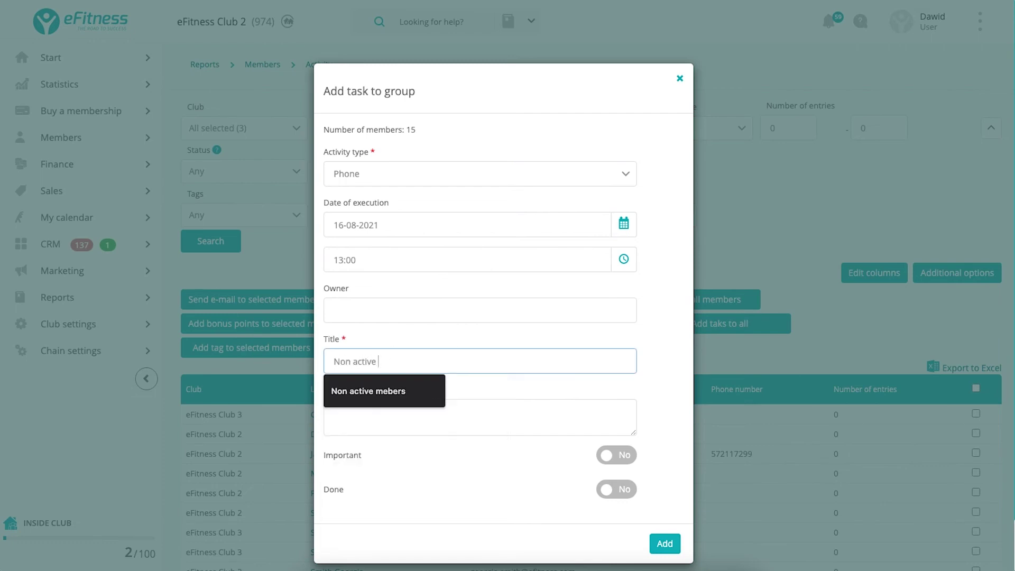
left_click(368, 391)
left_click(380, 404)
type("Call")
left_click(391, 362)
type("members")
left_click(380, 413)
type("them")
Mark the task important, assign the staff owner, and add it for all 15 members.
left_click(611, 459)
left_click(350, 311)
type("john")
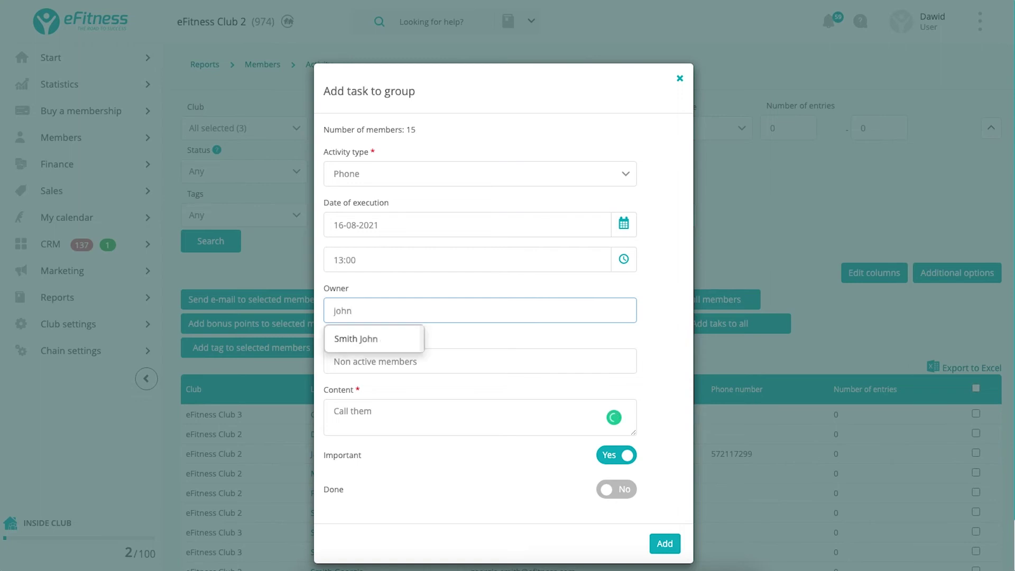
left_click(346, 341)
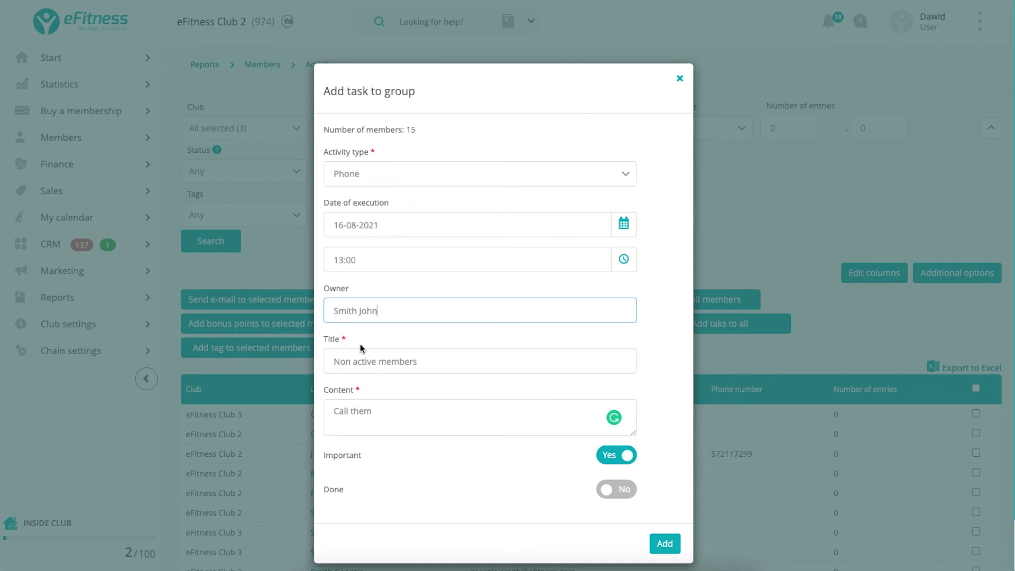
left_click(664, 550)
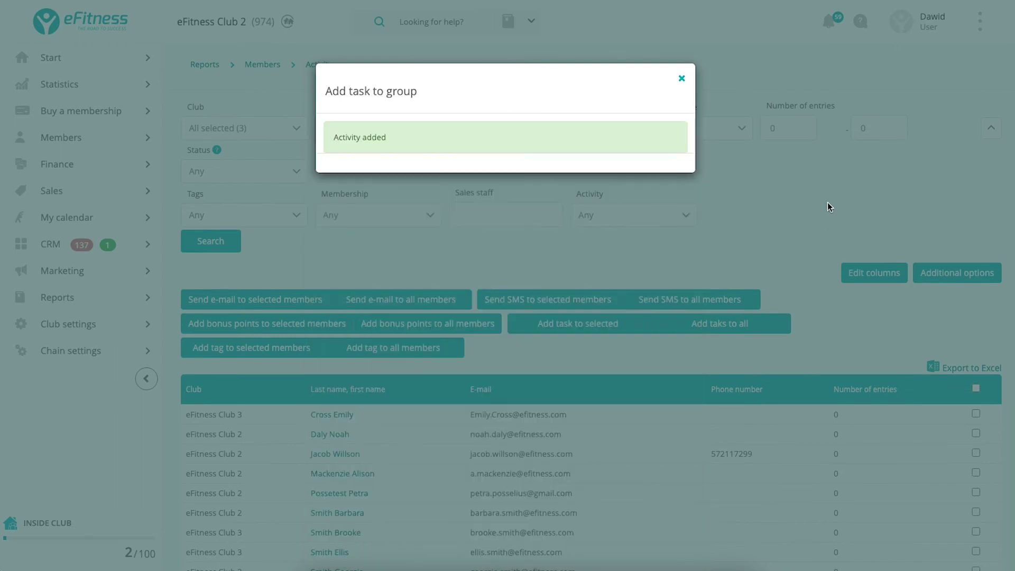
left_click(682, 79)
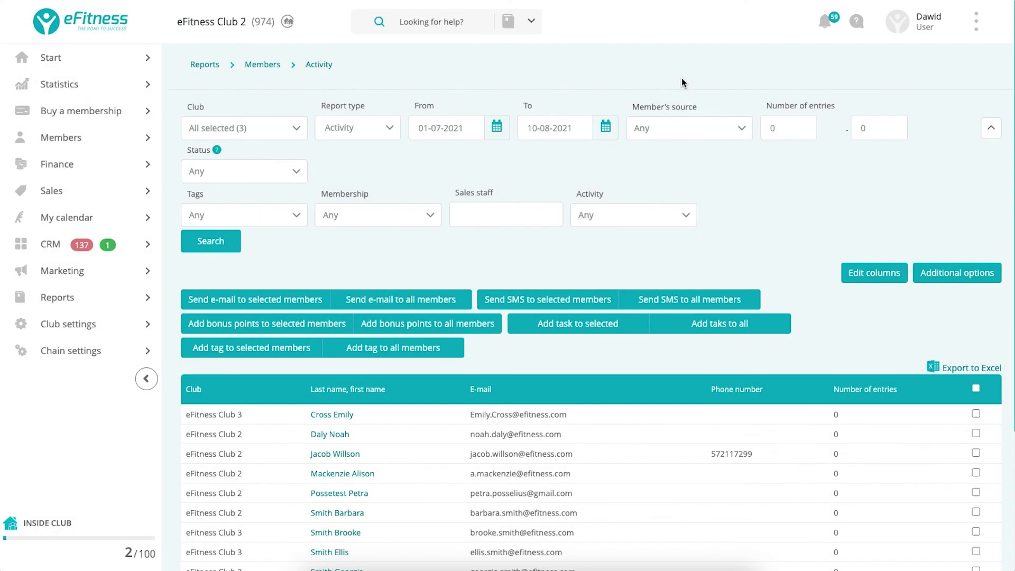
Return to the Reports overview showing Agreements, Members, Bar, Classes and Finance categories.
scroll(865, 427, "down", 3)
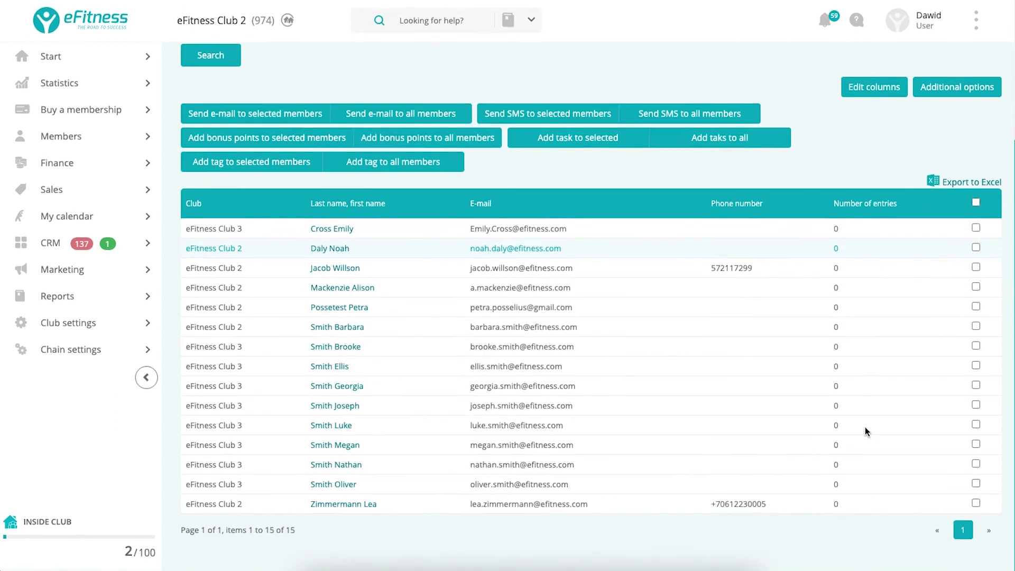
scroll(865, 427, "up", 3)
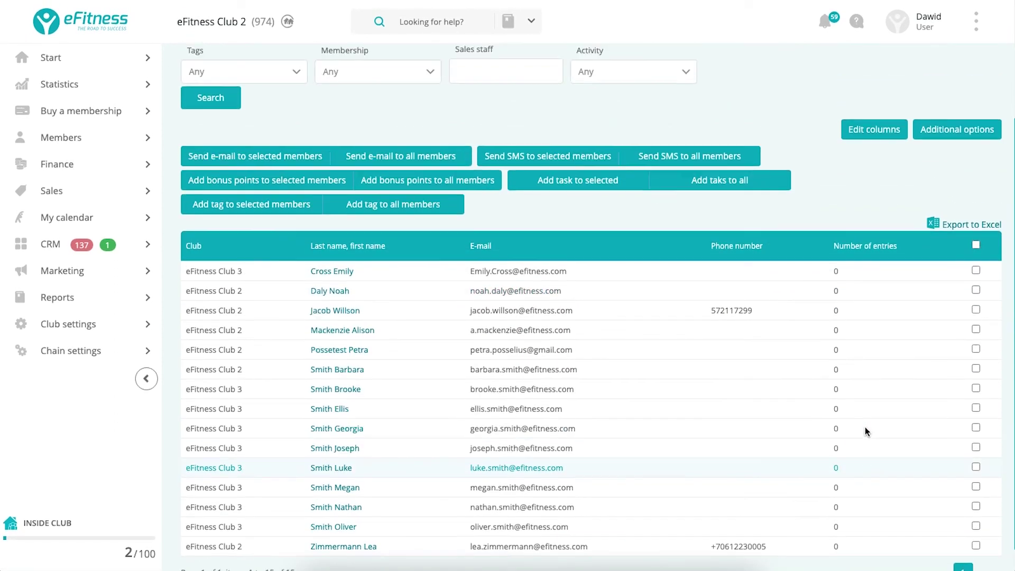
mouse_move(75, 306)
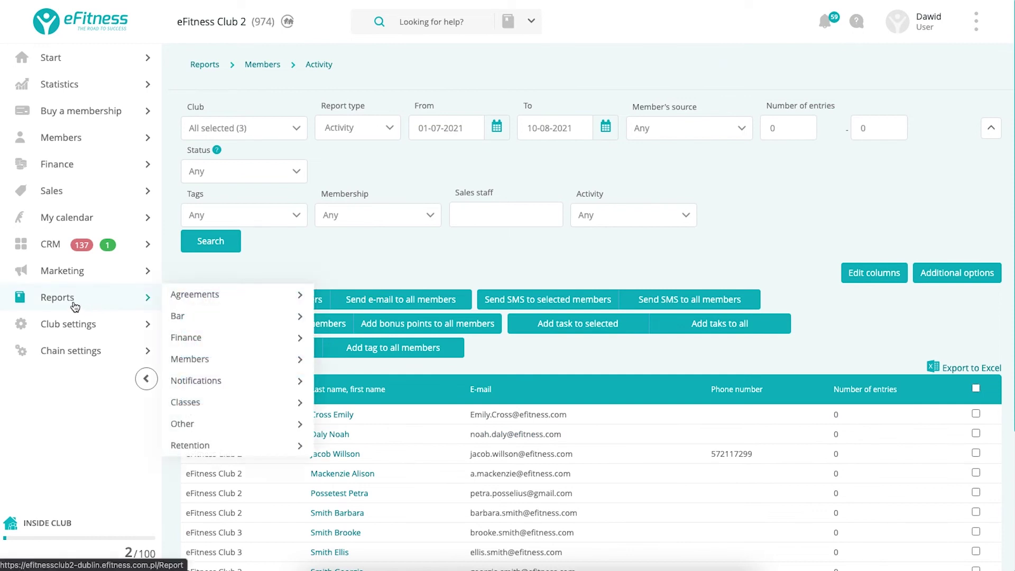
left_click(75, 307)
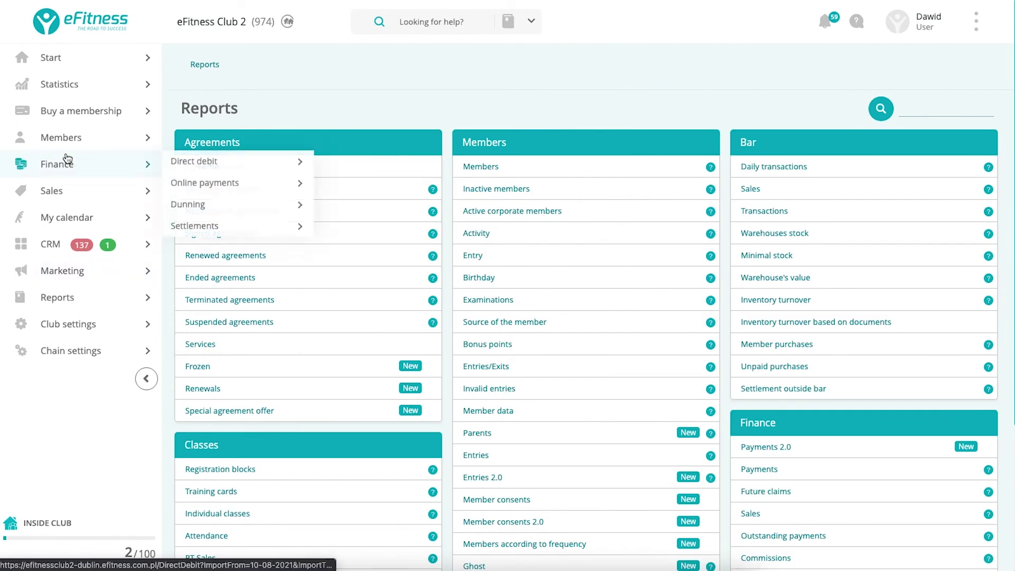
mouse_move(66, 157)
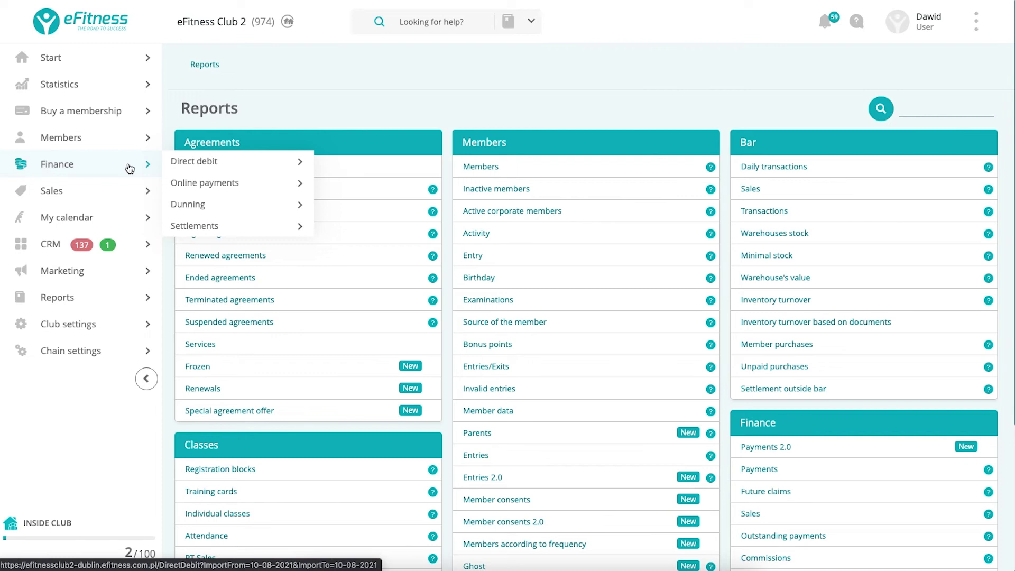
mouse_move(133, 198)
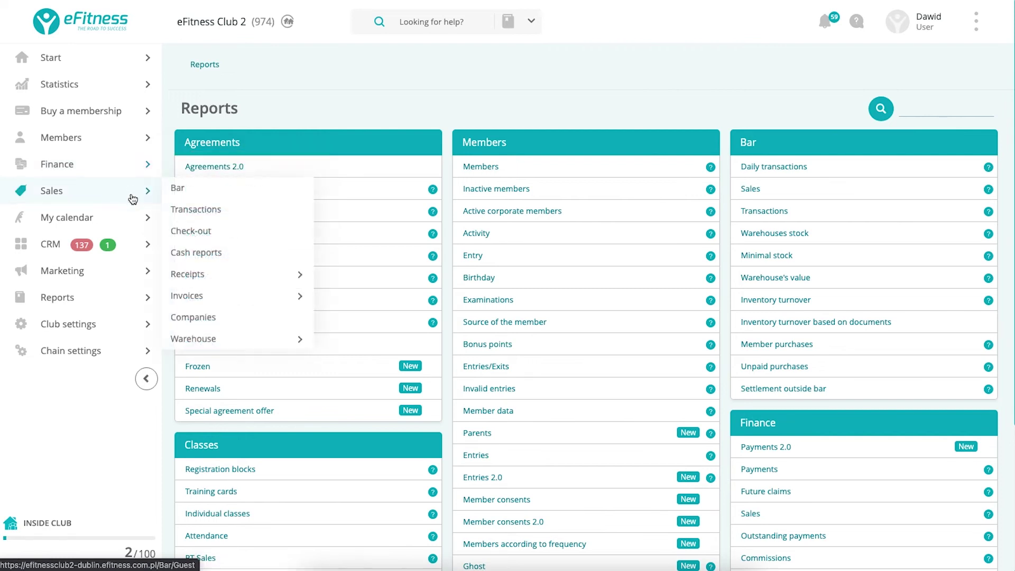
Start a non-member bar sale with one Creatine Capsule (1,50) from Sports Nutrition.
left_click(178, 192)
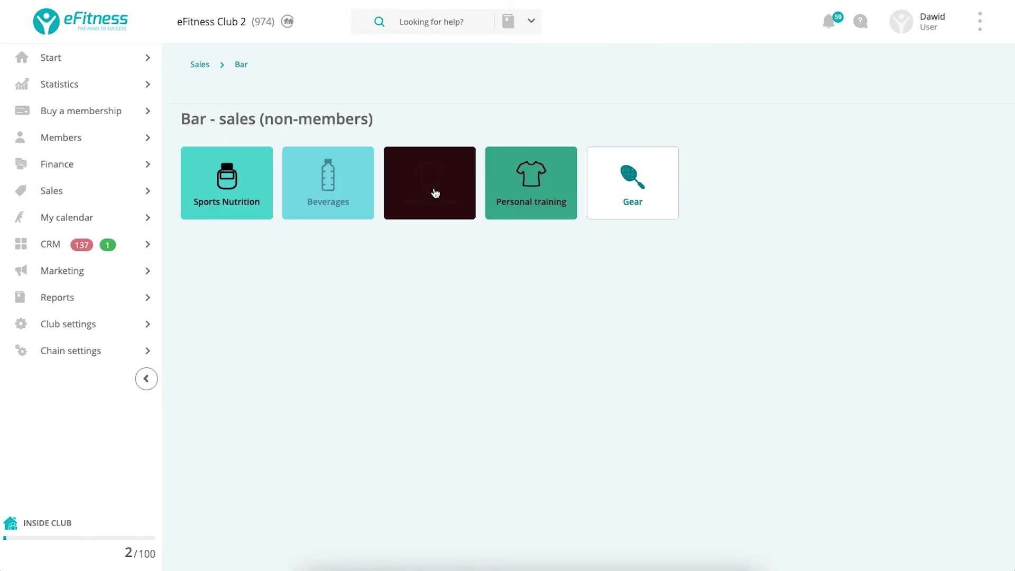
left_click(203, 196)
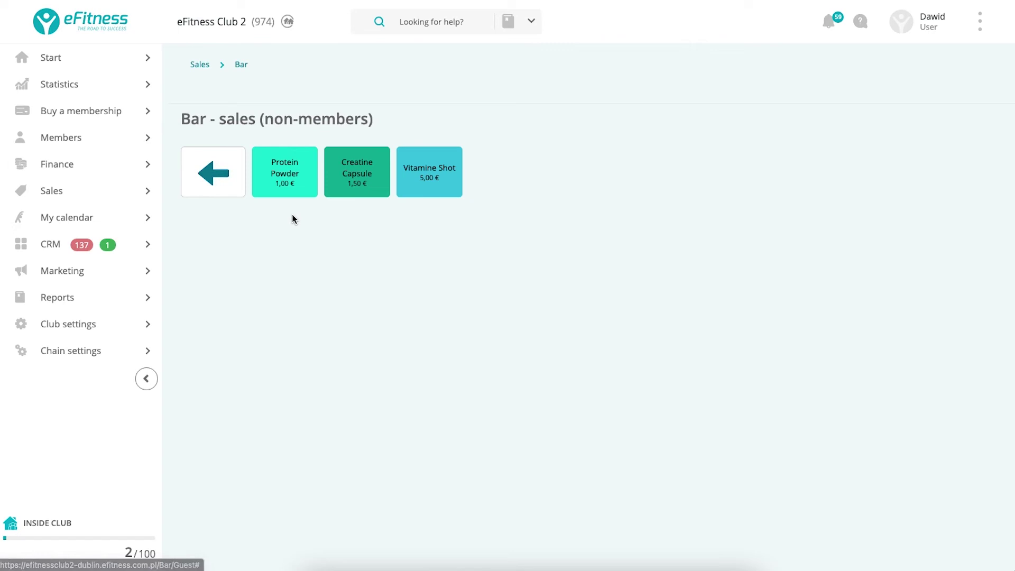
left_click(349, 181)
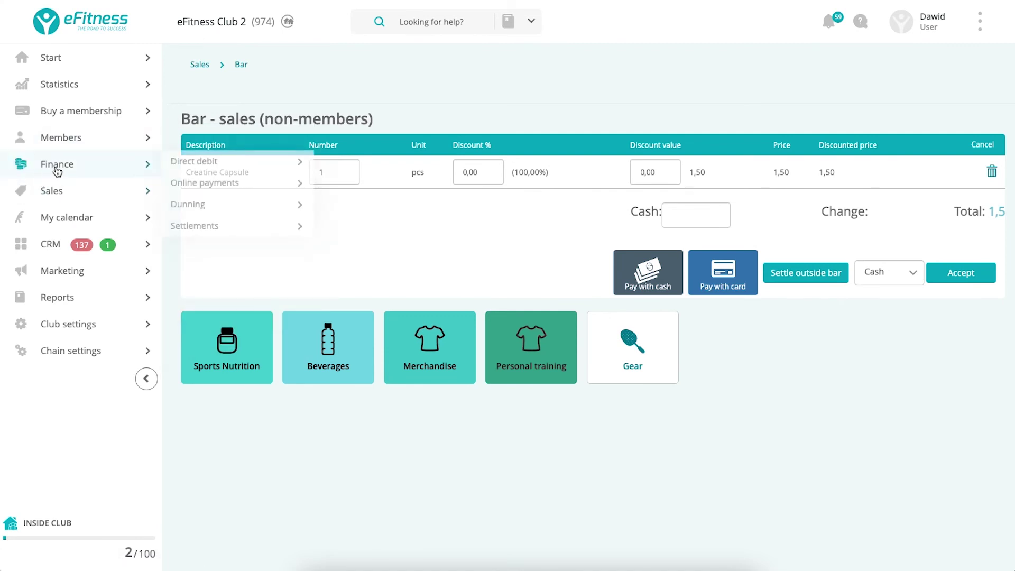
Open the My calendar weekly class schedule.
mouse_move(48, 192)
mouse_move(132, 219)
left_click(187, 219)
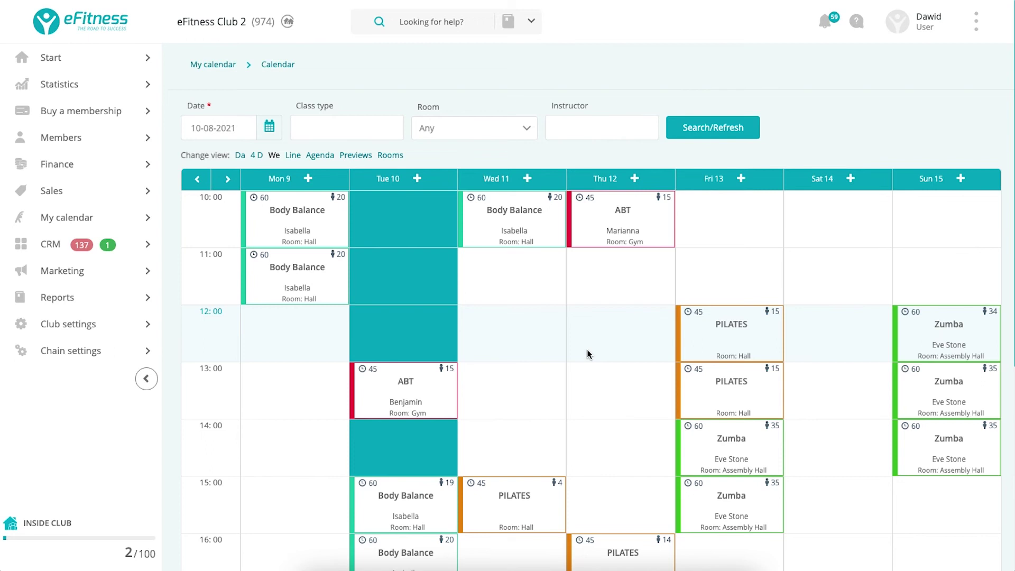
Scroll the 9–15 August 2021 week and check the class enrolment popups.
scroll(589, 355, "down", 1)
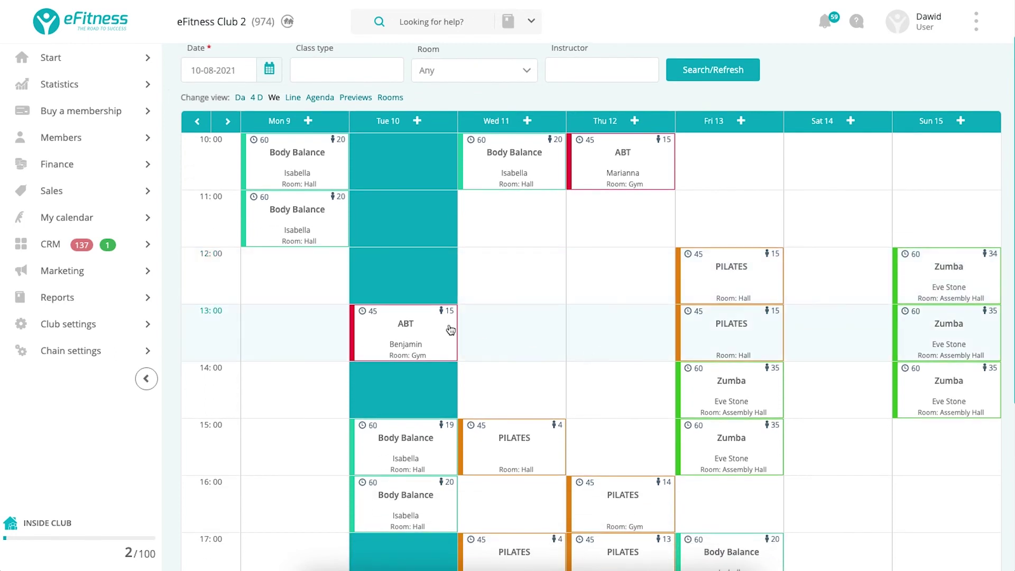
scroll(575, 411, "down", 5)
scroll(576, 417, "up", 6)
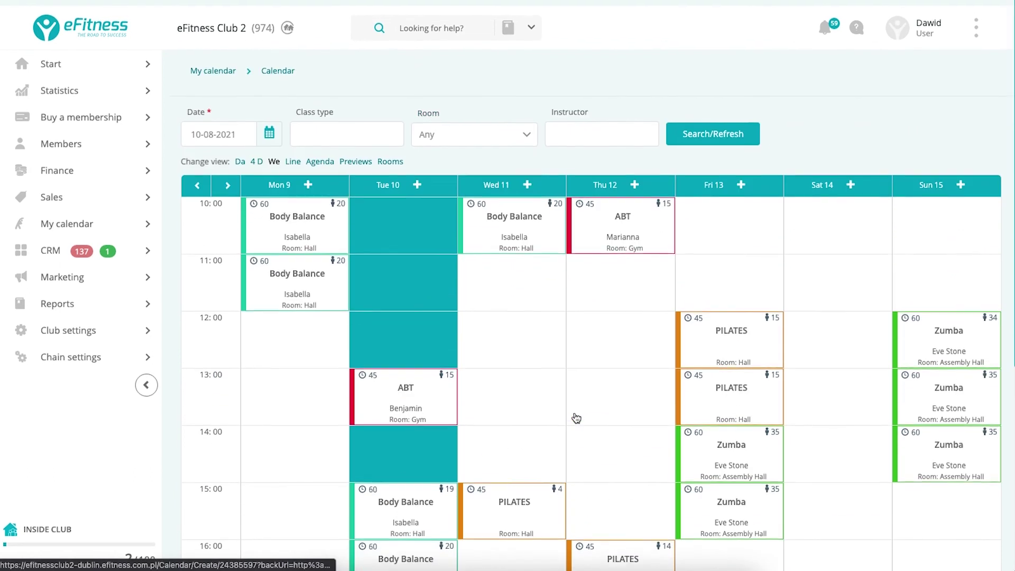
mouse_move(729, 325)
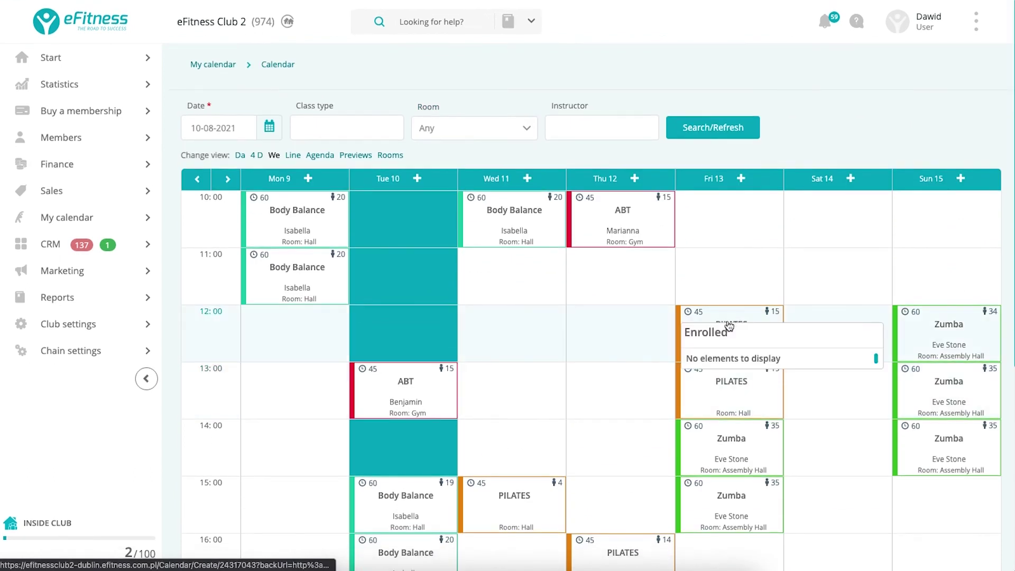
mouse_move(935, 329)
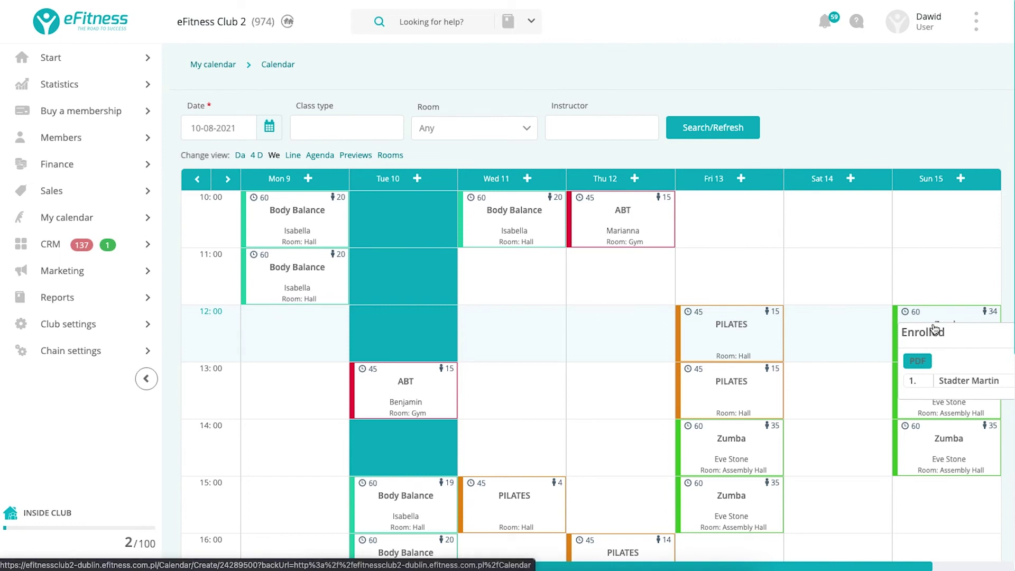
mouse_move(37, 270)
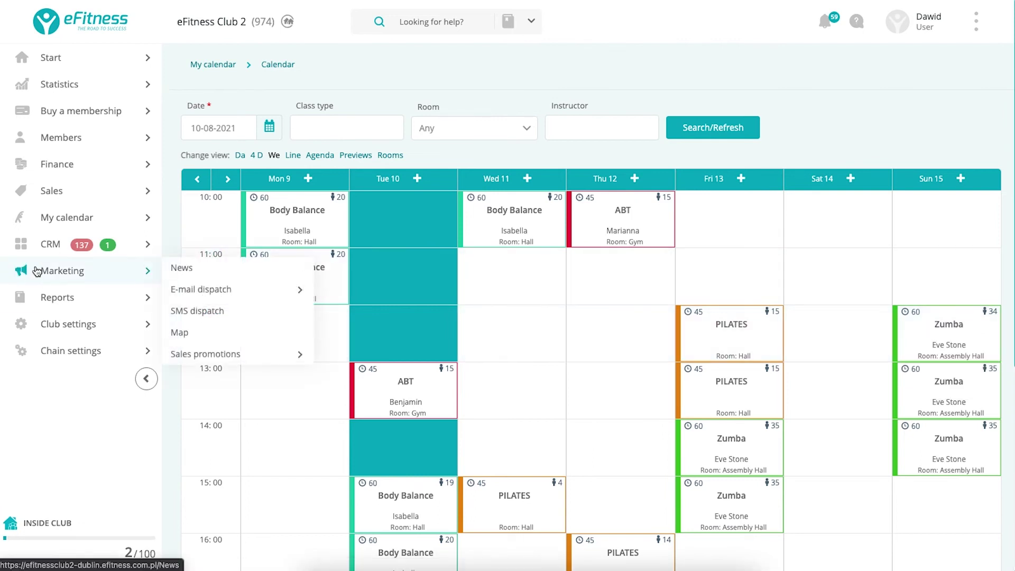
mouse_move(31, 217)
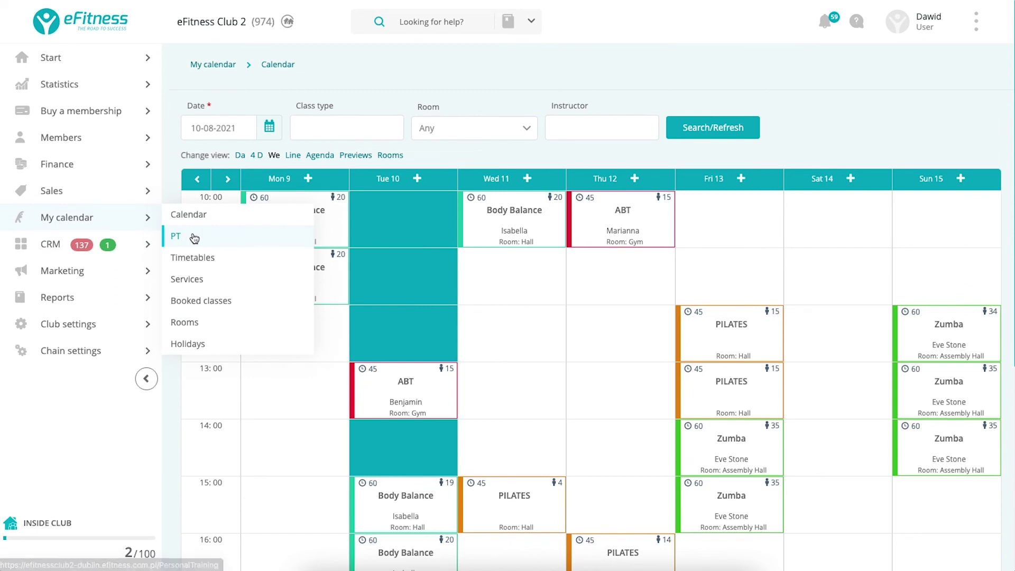
Open the PT schedule and switch to the trainer's own weekly view.
left_click(194, 238)
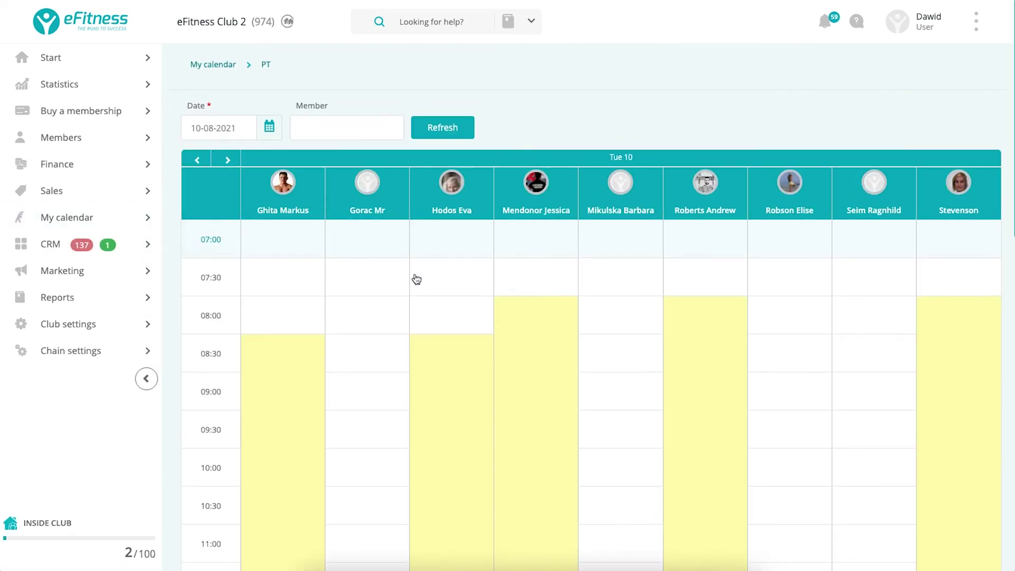
left_click(556, 374)
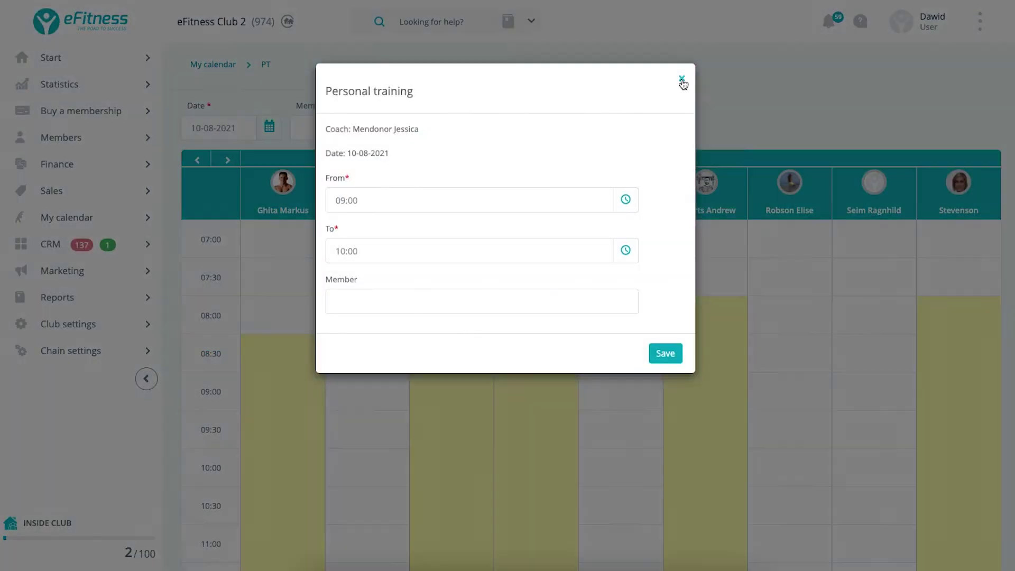
left_click(682, 79)
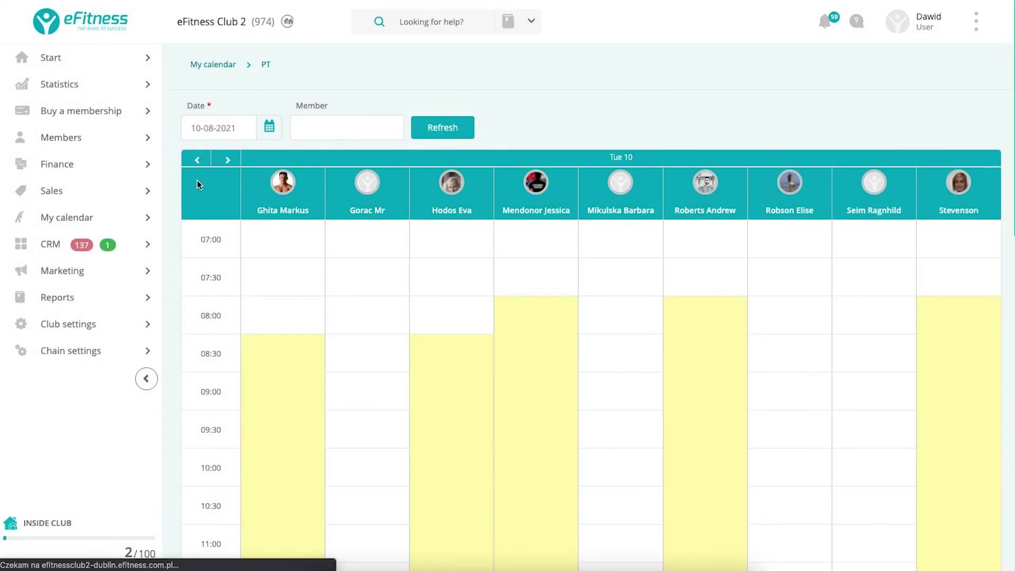
left_click(498, 175)
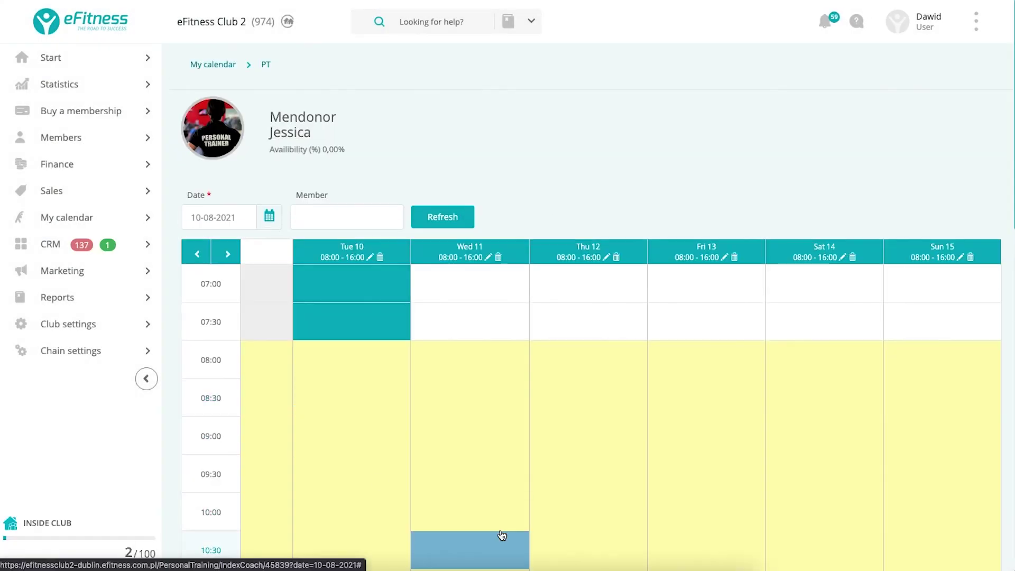
Book the chosen member into a 60-minute Advanced session on Wednesday 11 at 09:00.
left_click(435, 426)
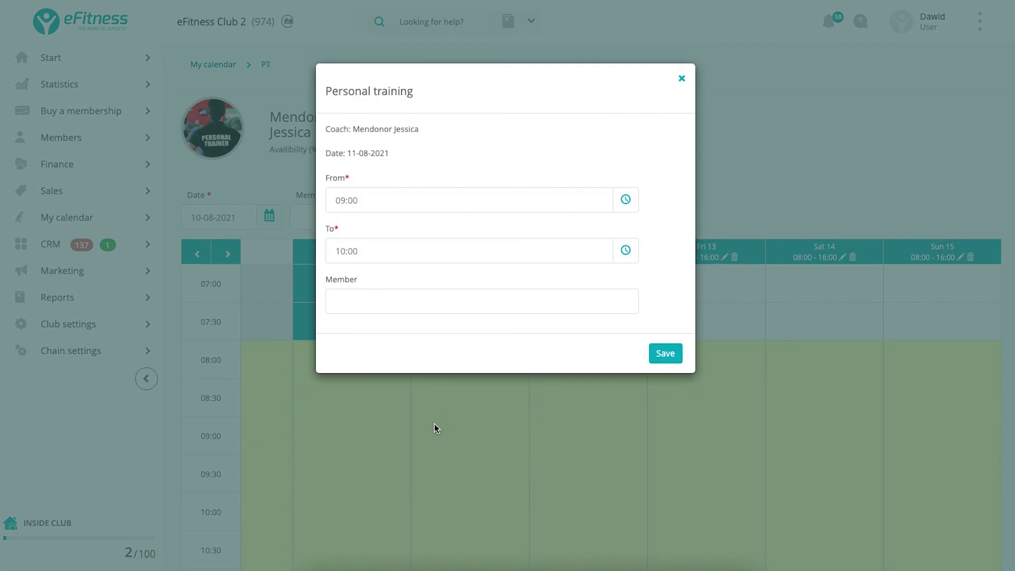
left_click(365, 300)
type("jo")
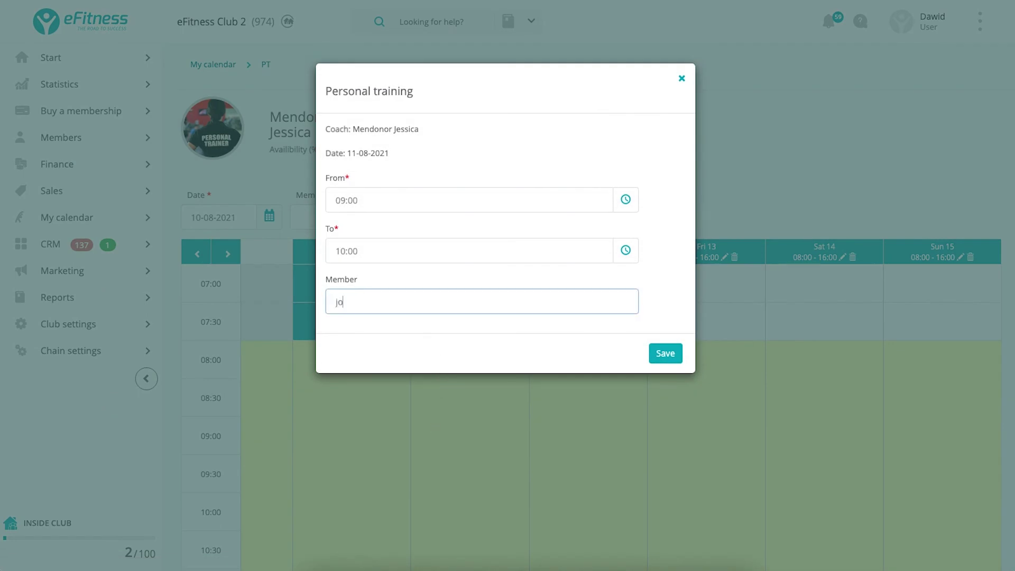
type("hn")
left_click(376, 363)
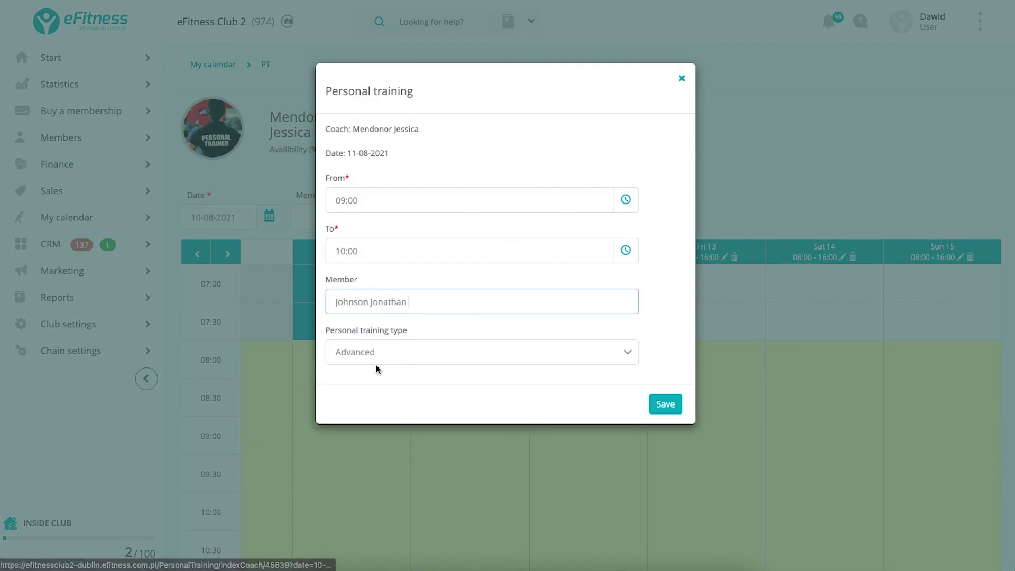
left_click(681, 408)
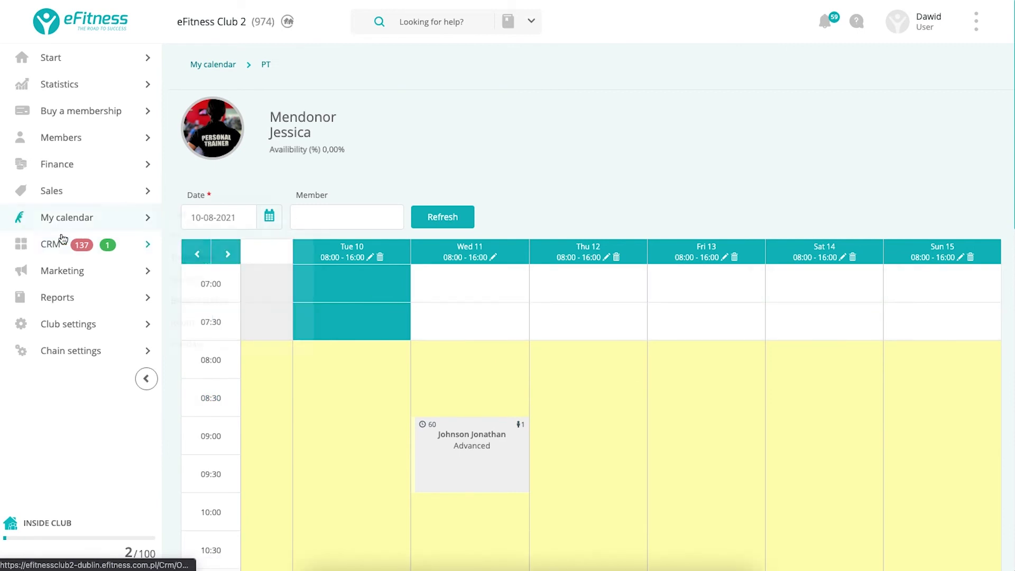
mouse_move(49, 247)
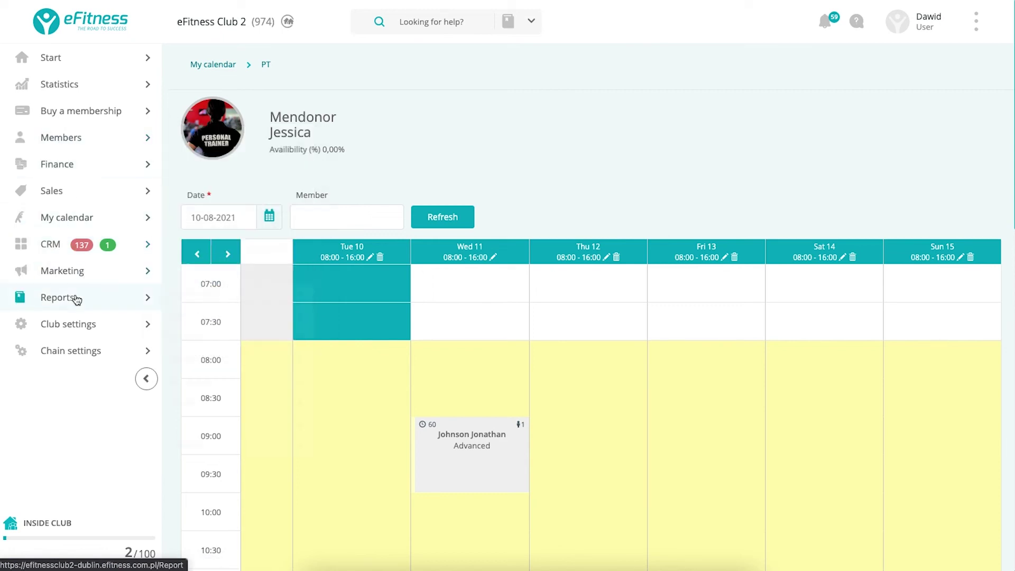
mouse_move(73, 302)
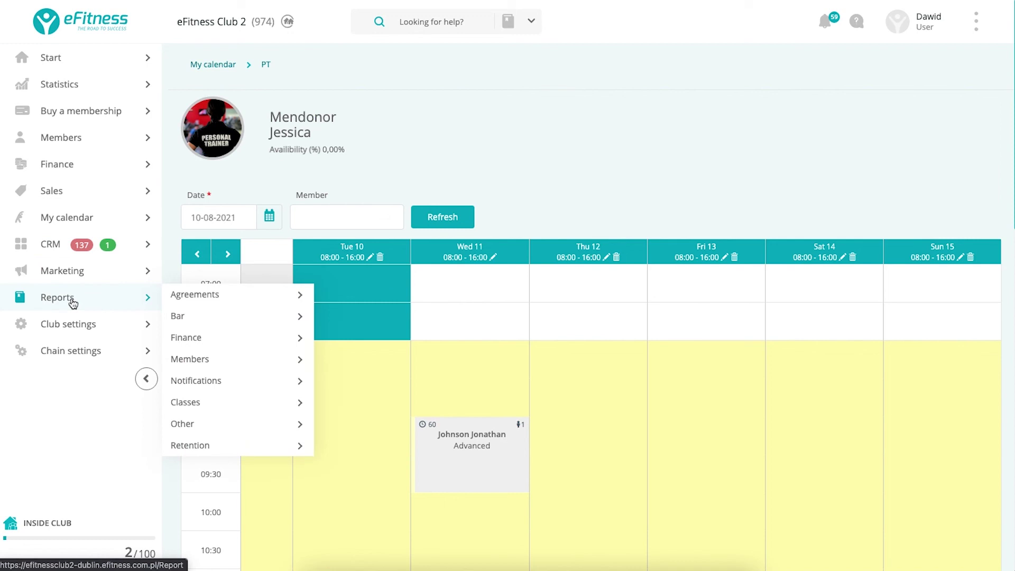
mouse_move(74, 324)
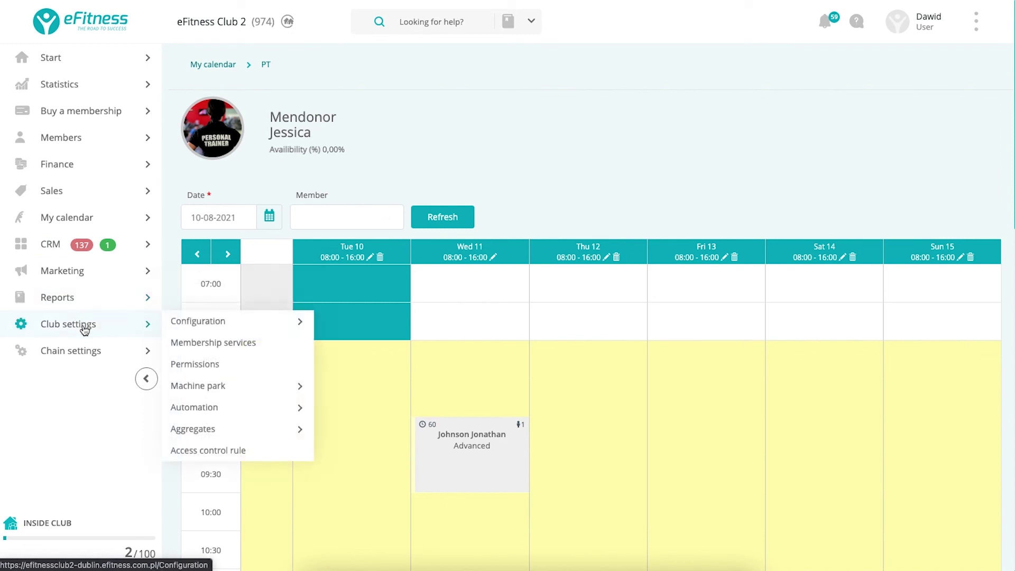
Open the CRM Overview dashboard and look over the sales funnel.
left_click(42, 249)
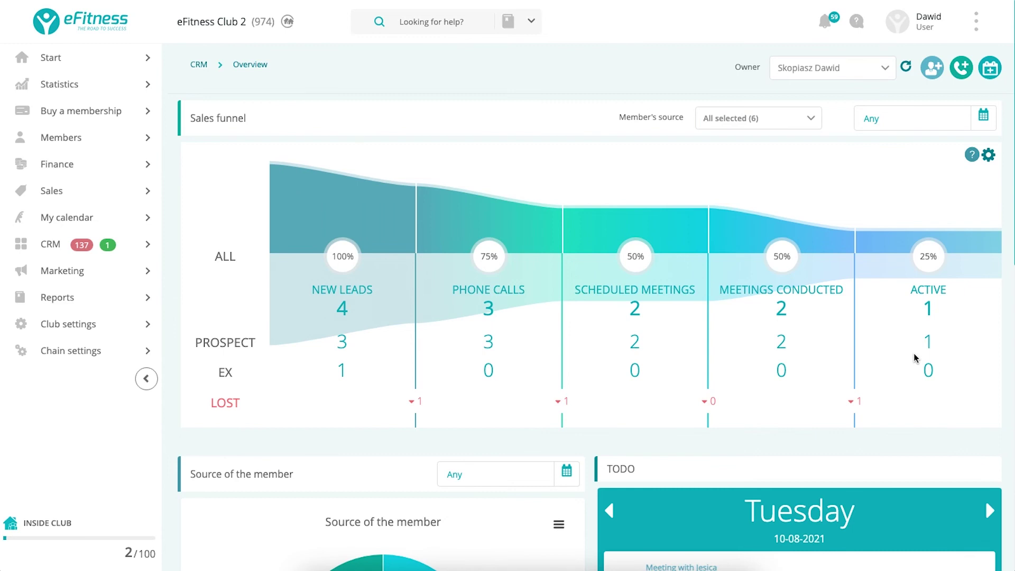
scroll(917, 358, "down", 7)
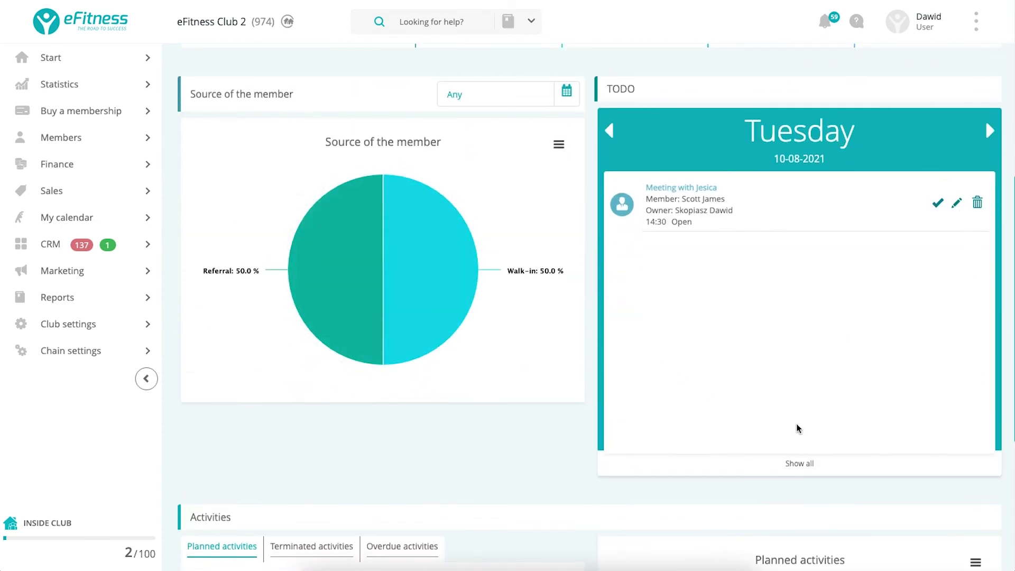
scroll(797, 427, "down", 5)
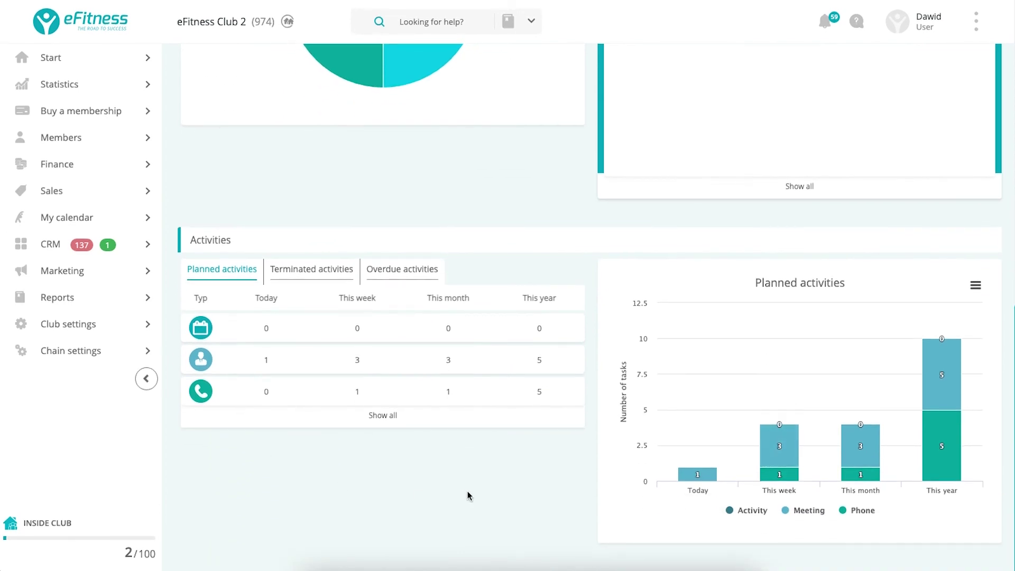
scroll(467, 495, "up", 12)
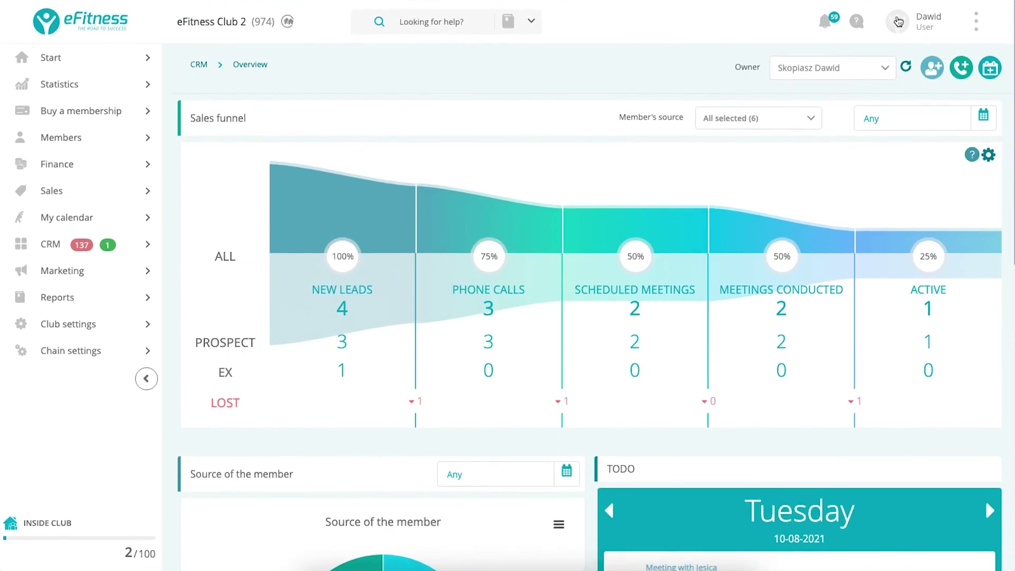
Filter the funnel to all 36 owners, every member source, and today, 10-08-2021.
left_click(862, 67)
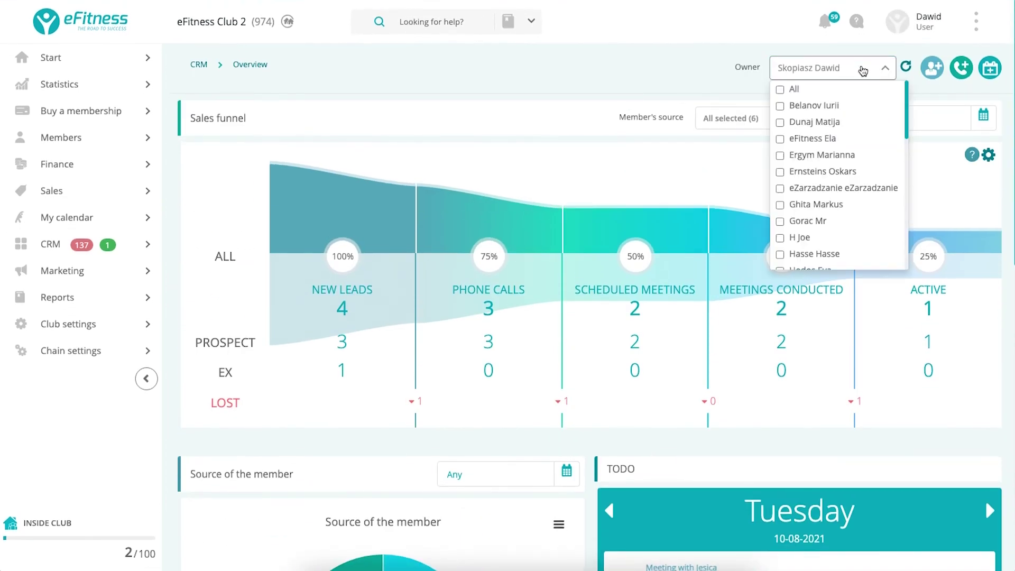
left_click(780, 90)
left_click(699, 86)
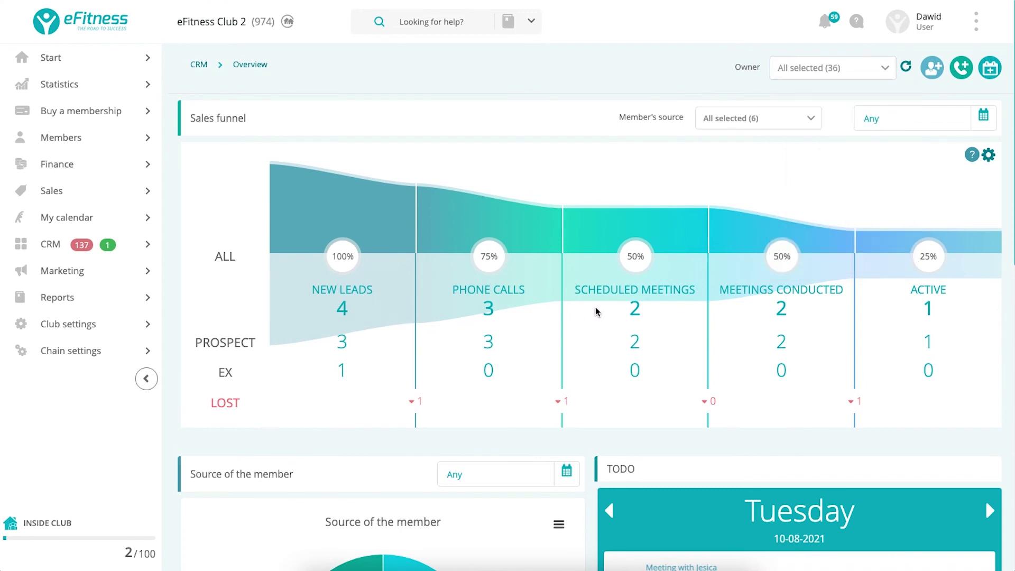
left_click(748, 123)
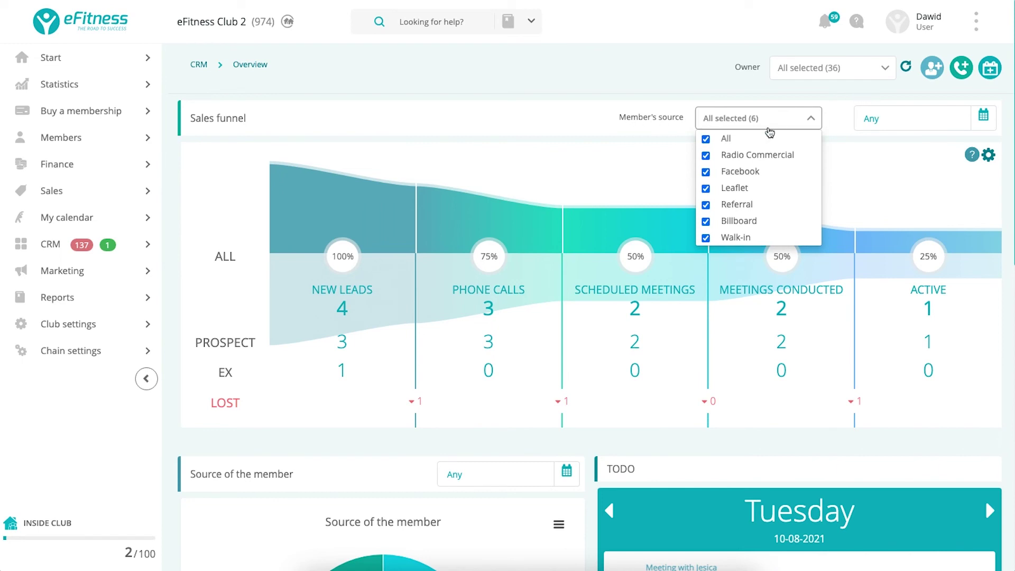
left_click(913, 120)
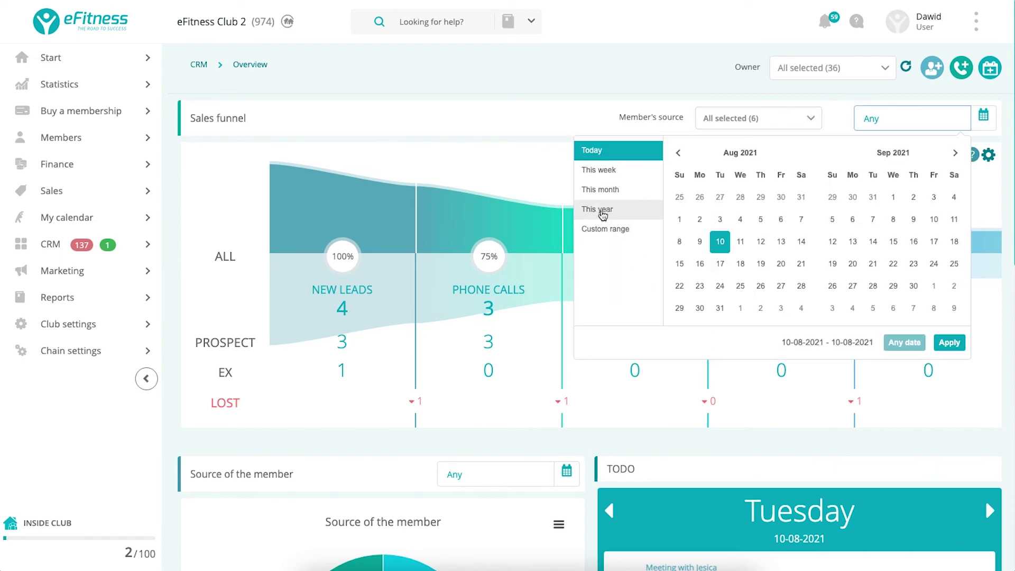
left_click(487, 104)
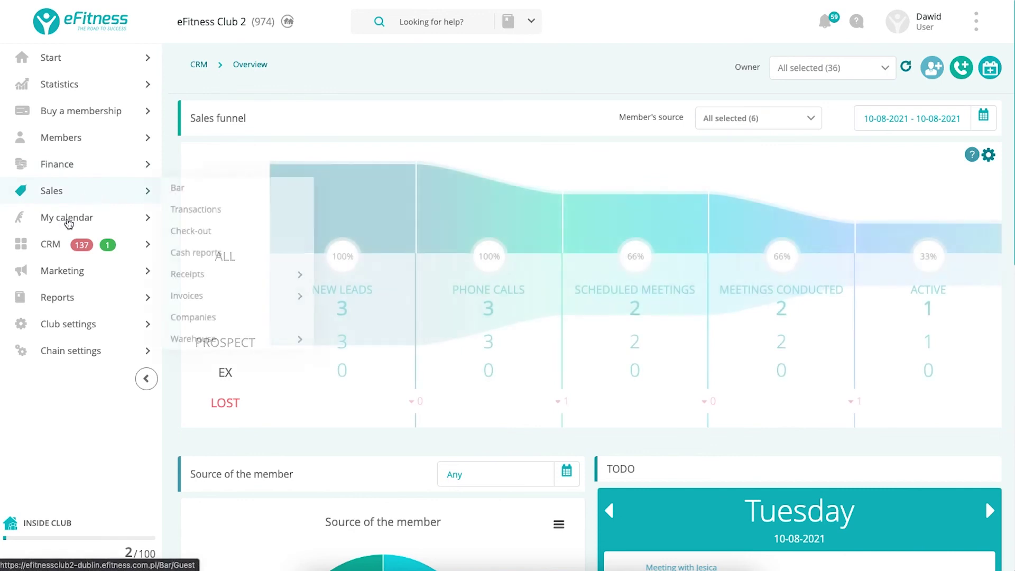
mouse_move(150, 244)
left_click(207, 263)
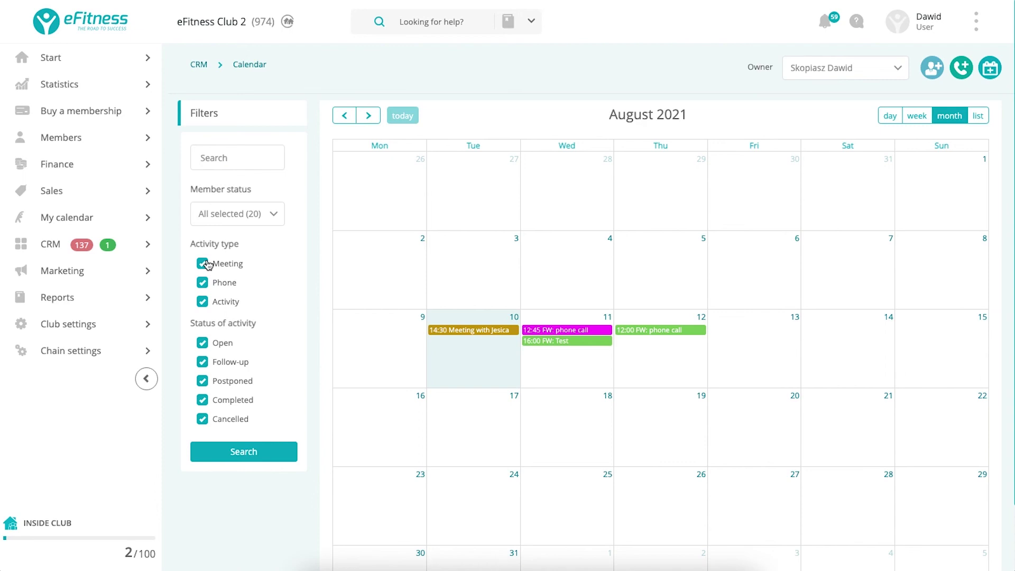
Drag the FW: Test event (it stays on Wed 11) and switch to the August 10 day view.
mouse_move(600, 343)
mouse_move(587, 343)
left_mouse_down()
mouse_move(594, 400)
mouse_move(621, 353)
mouse_move(594, 354)
left_mouse_up()
left_click(890, 115)
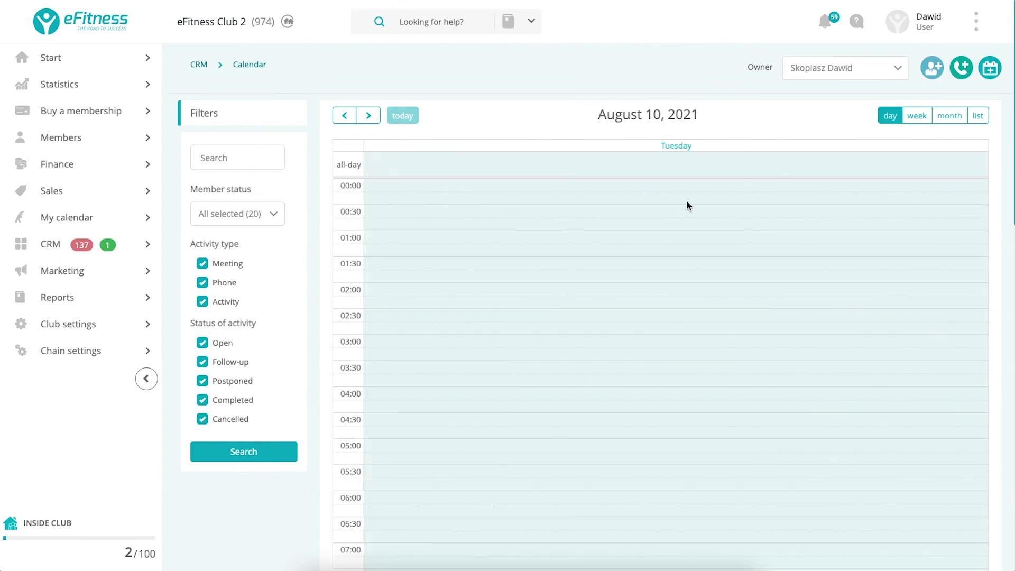
scroll(630, 241, "down", 15)
scroll(631, 240, "up", 3)
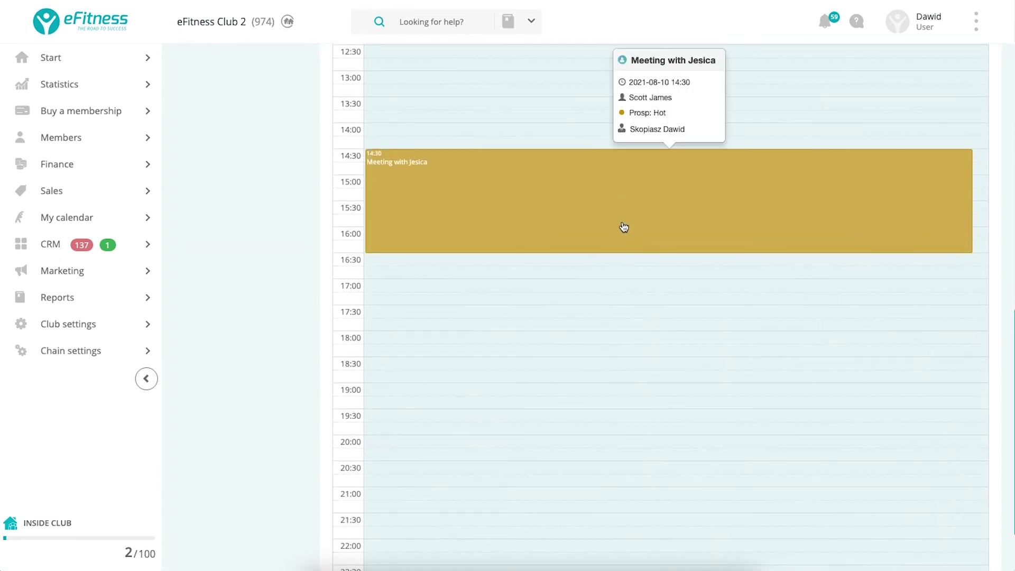
scroll(316, 229, "up", 12)
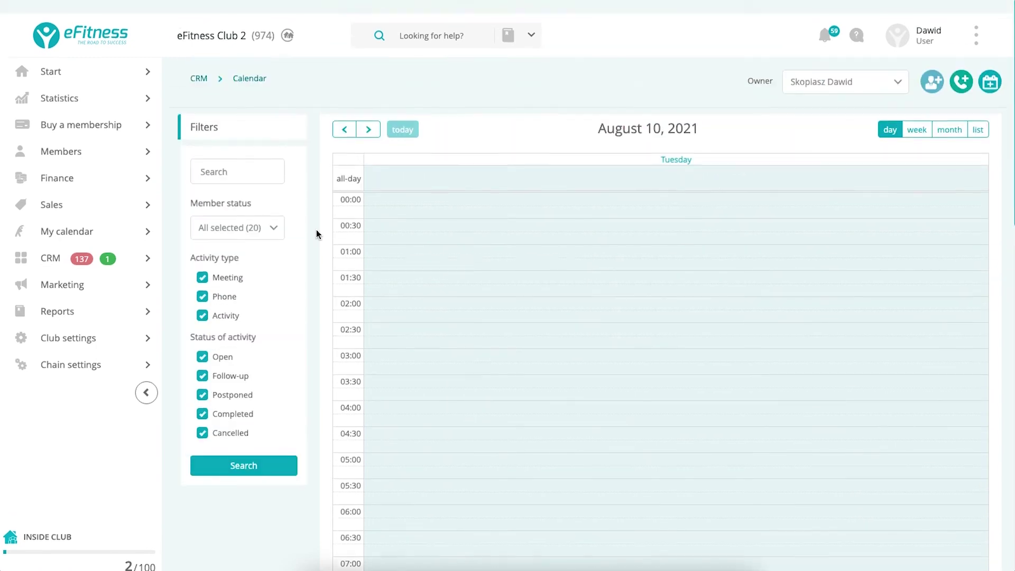
Open the CRM Activities TODO list.
mouse_move(131, 240)
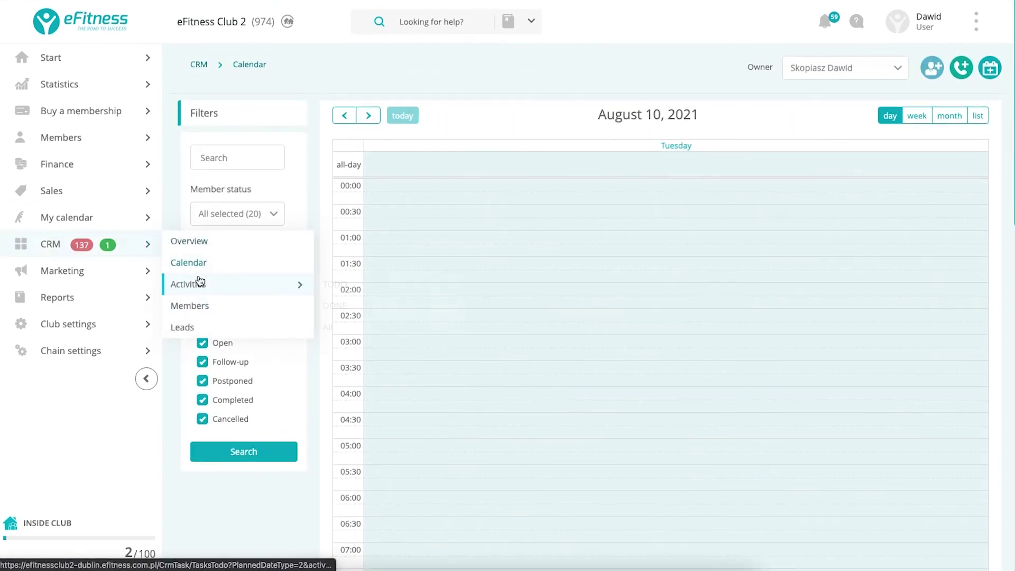
mouse_move(272, 287)
left_click(339, 292)
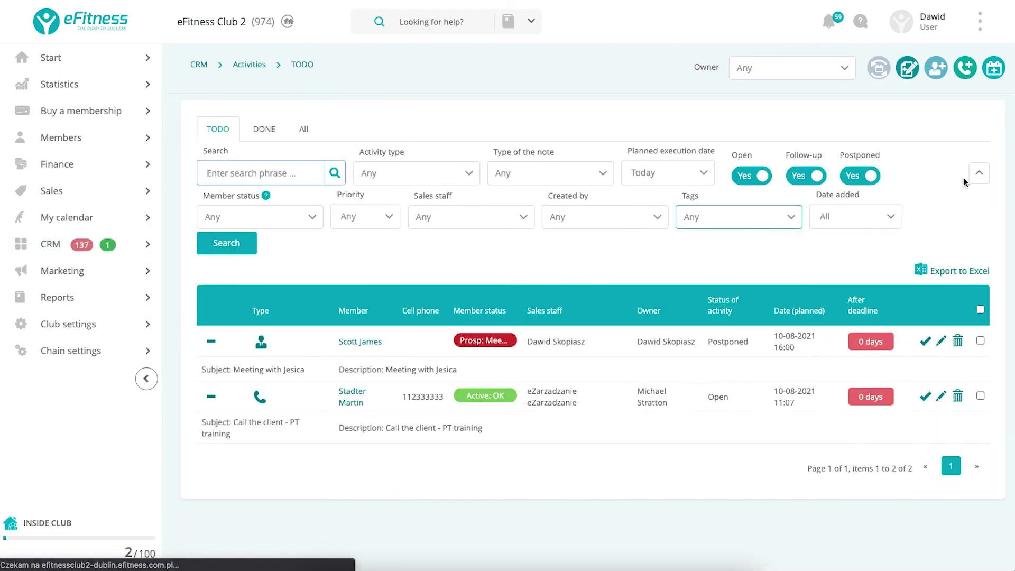
Filter the TODO activities to an Overdue planned execution date.
left_click(693, 178)
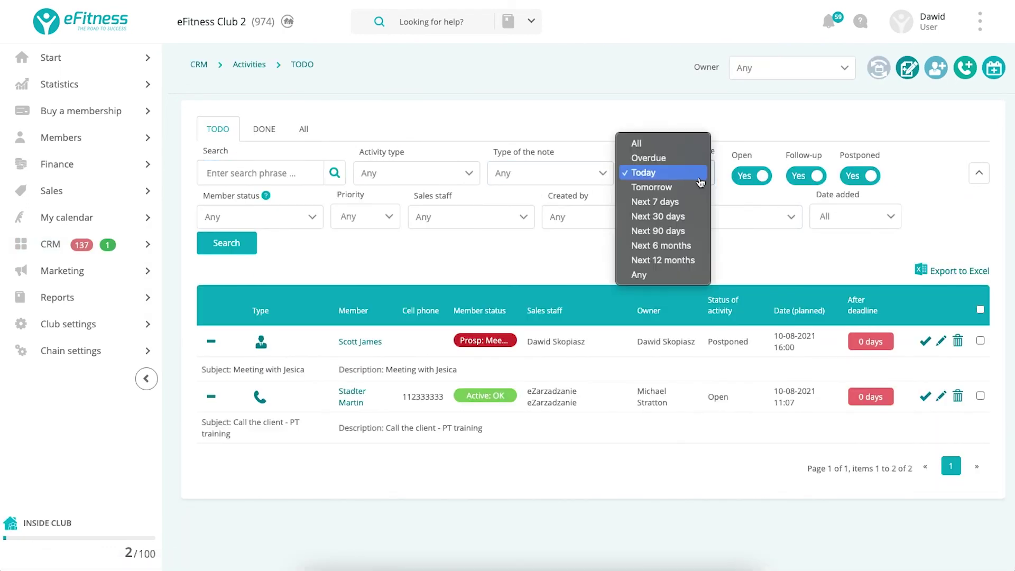
left_click(648, 158)
left_click(226, 243)
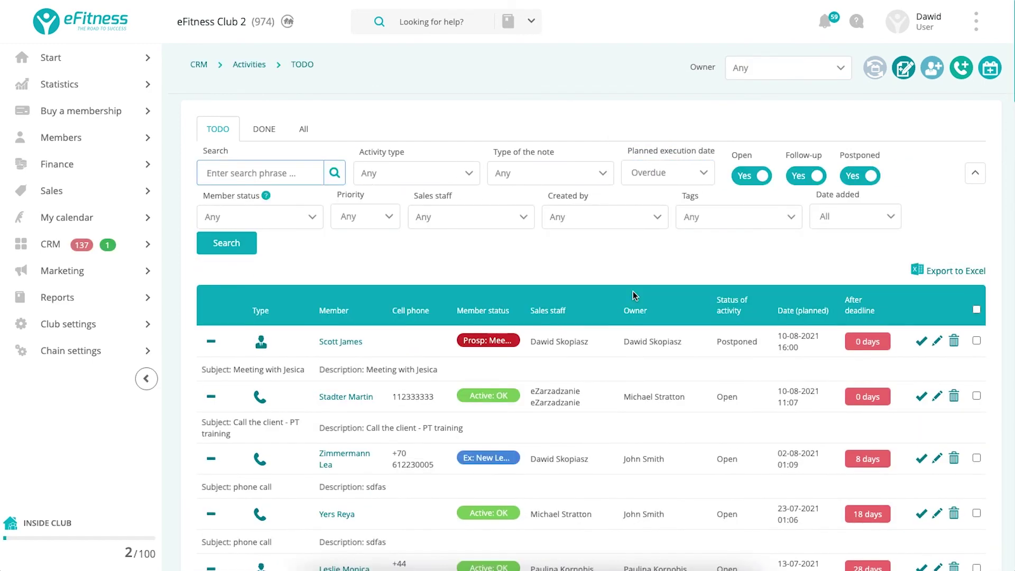
scroll(800, 315, "down", 3)
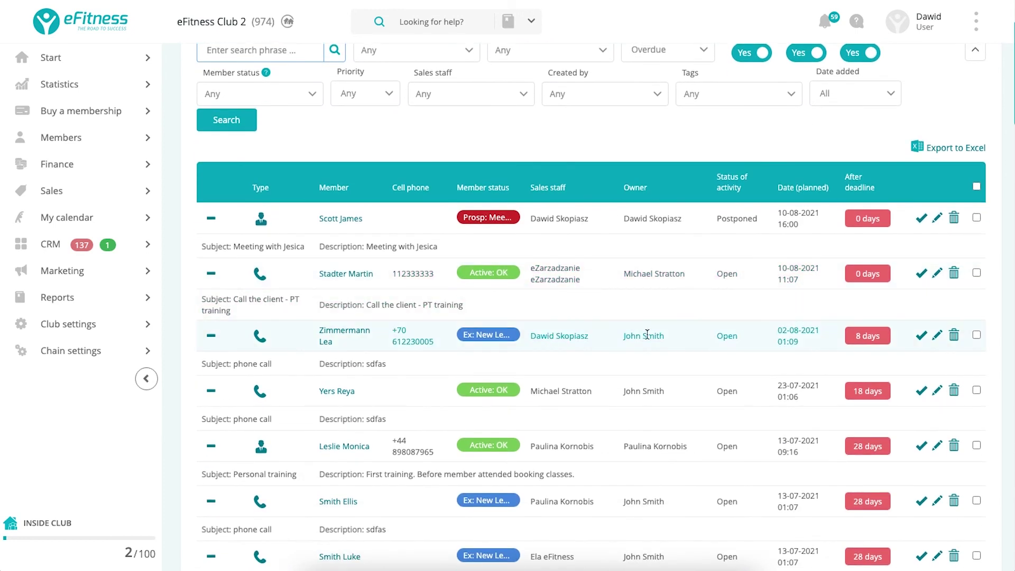
Close the 8-days-overdue phone call and create a follow-up Meeting with the same member.
left_click(921, 337)
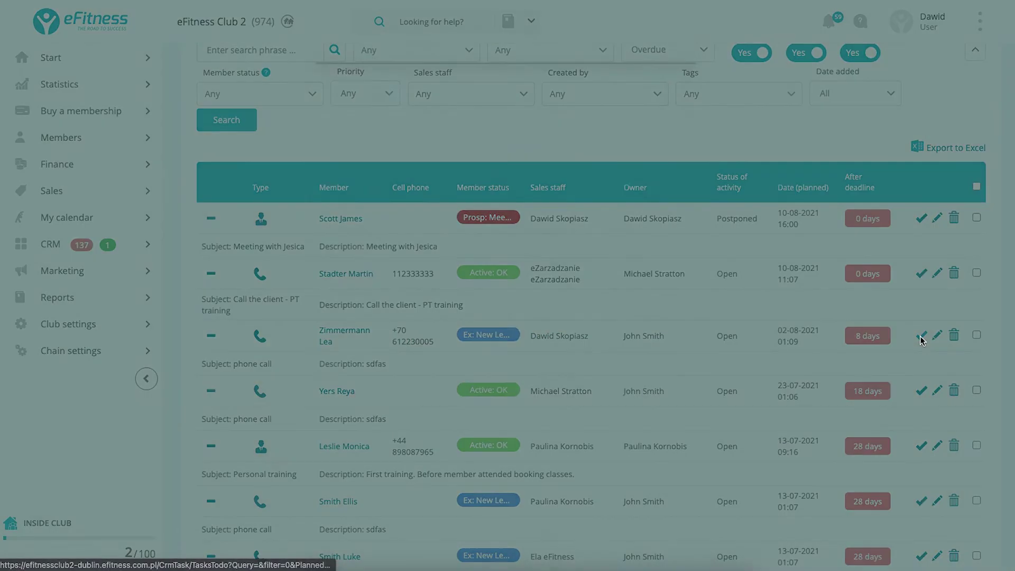
left_click(921, 341)
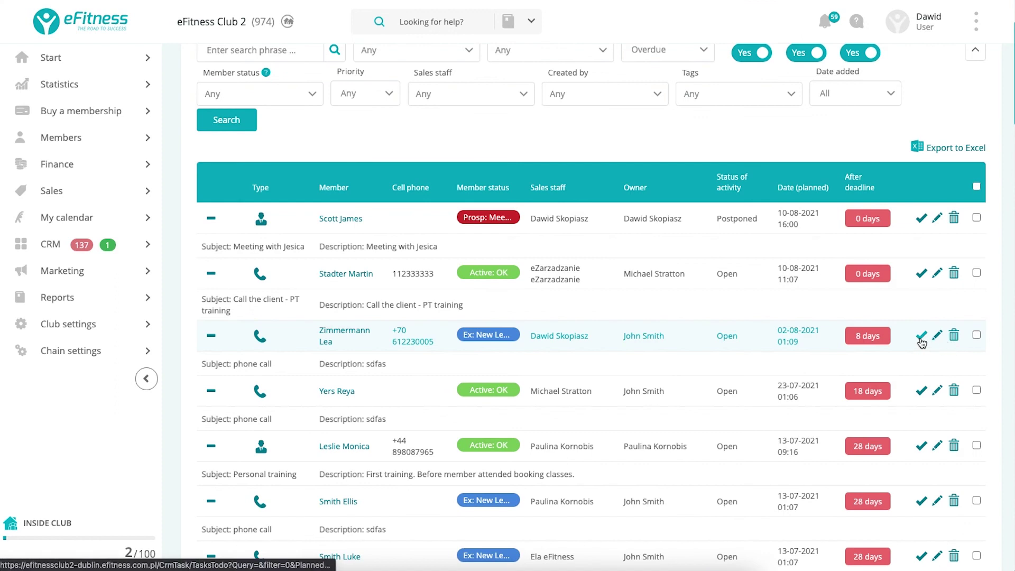
left_click(921, 339)
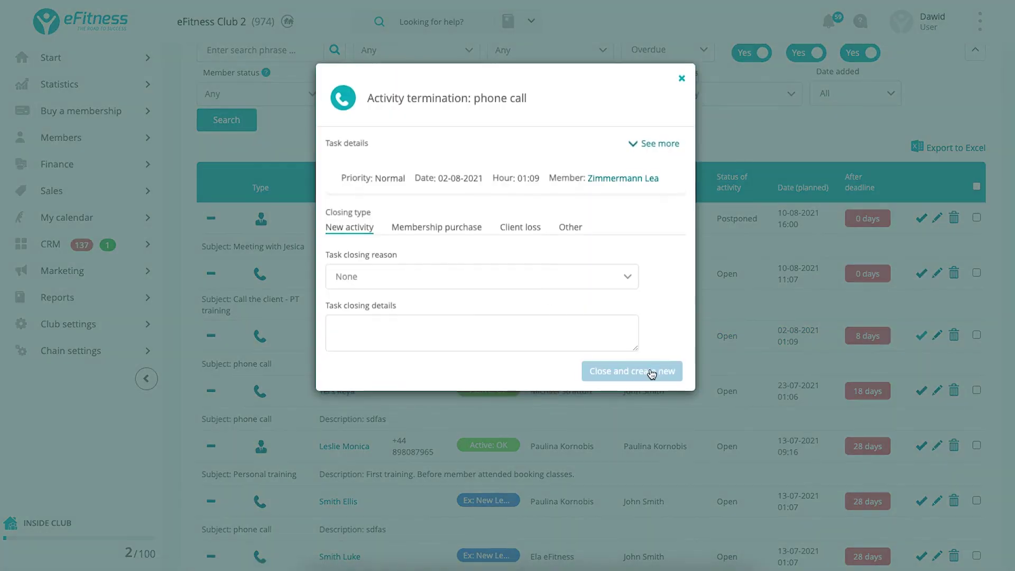
left_click(652, 373)
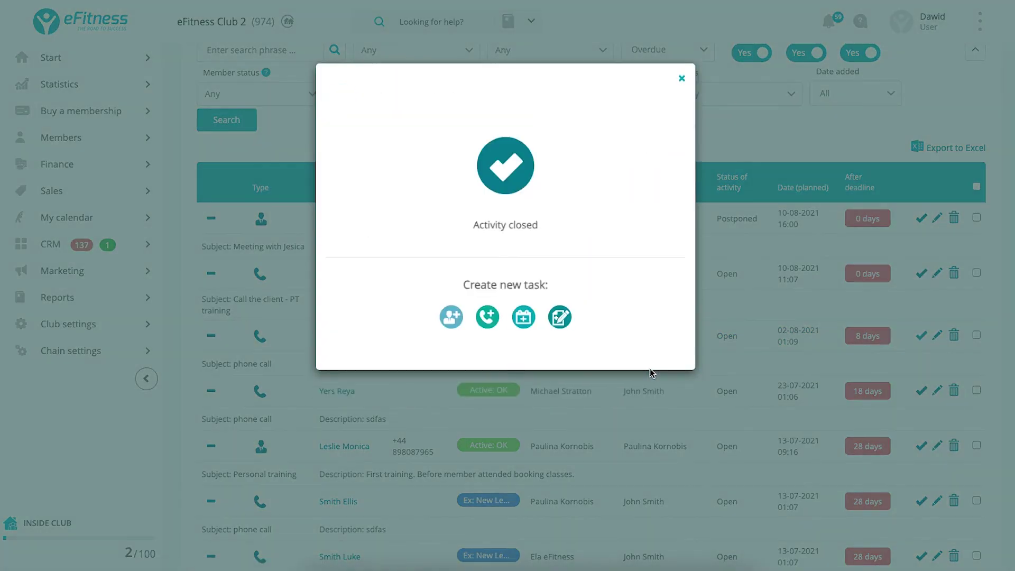
left_click(451, 317)
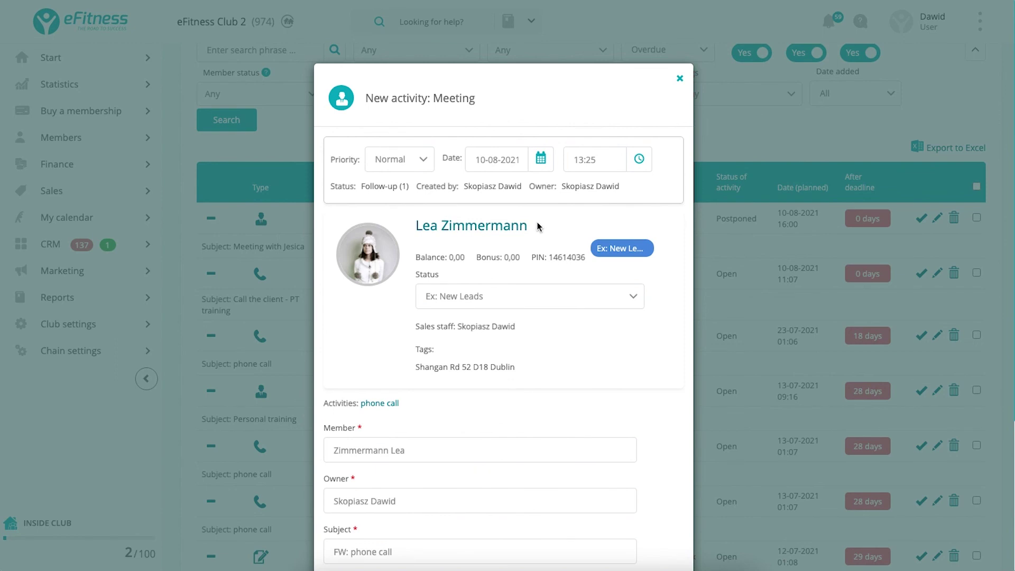
Date the meeting 16-08-2021 and save it.
left_click(524, 164)
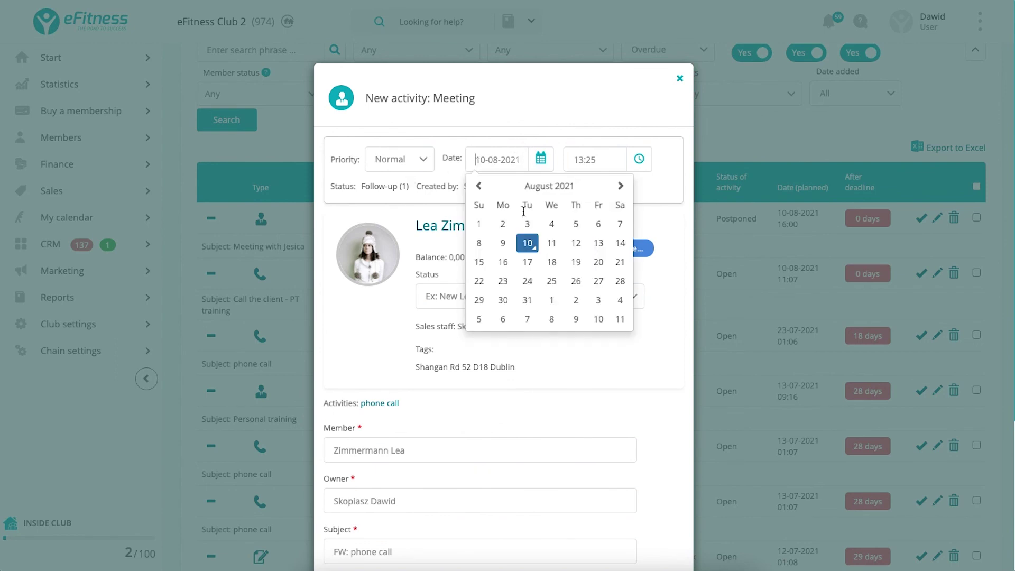
left_click(505, 266)
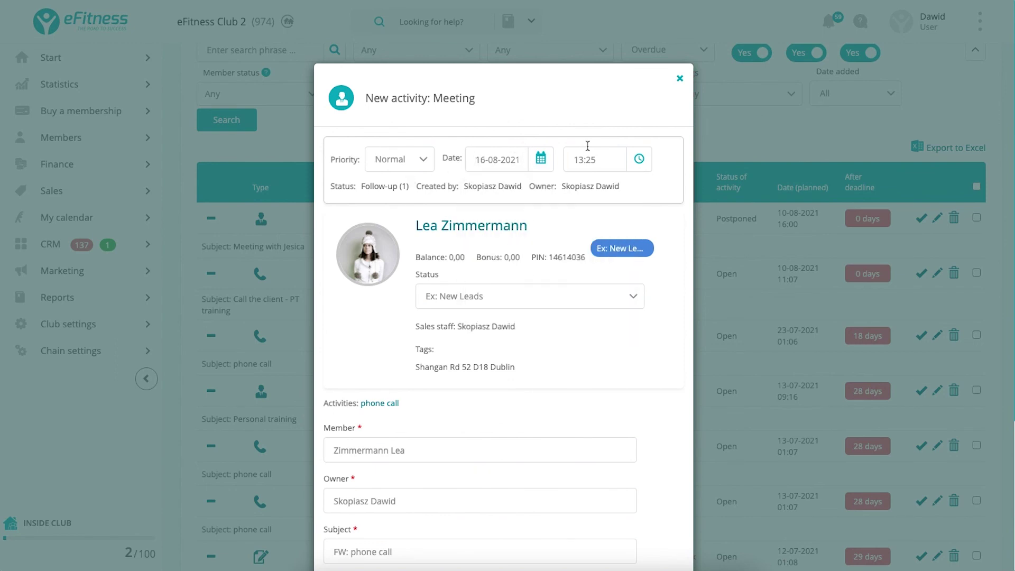
scroll(602, 165, "down", 4)
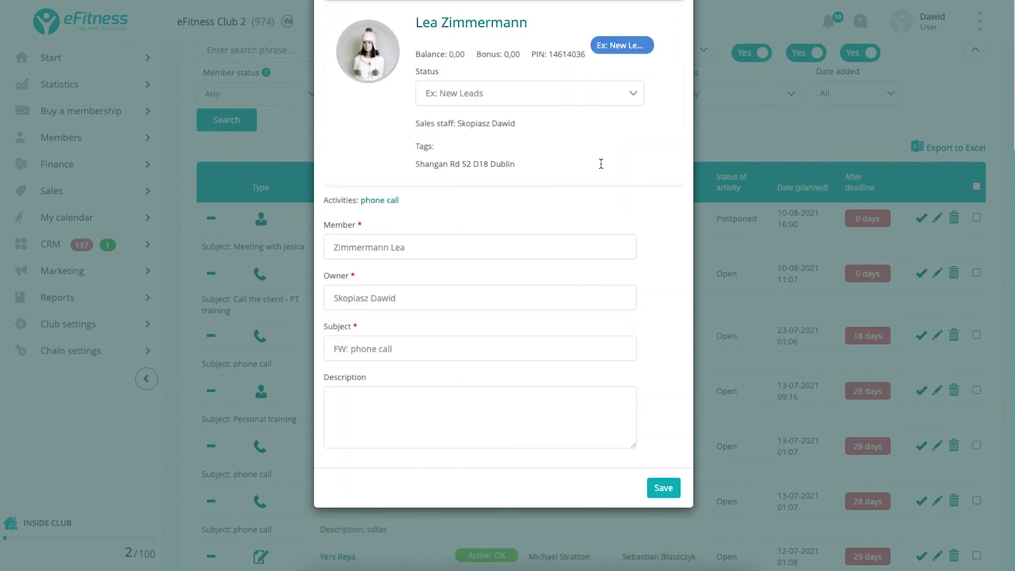
left_click(662, 487)
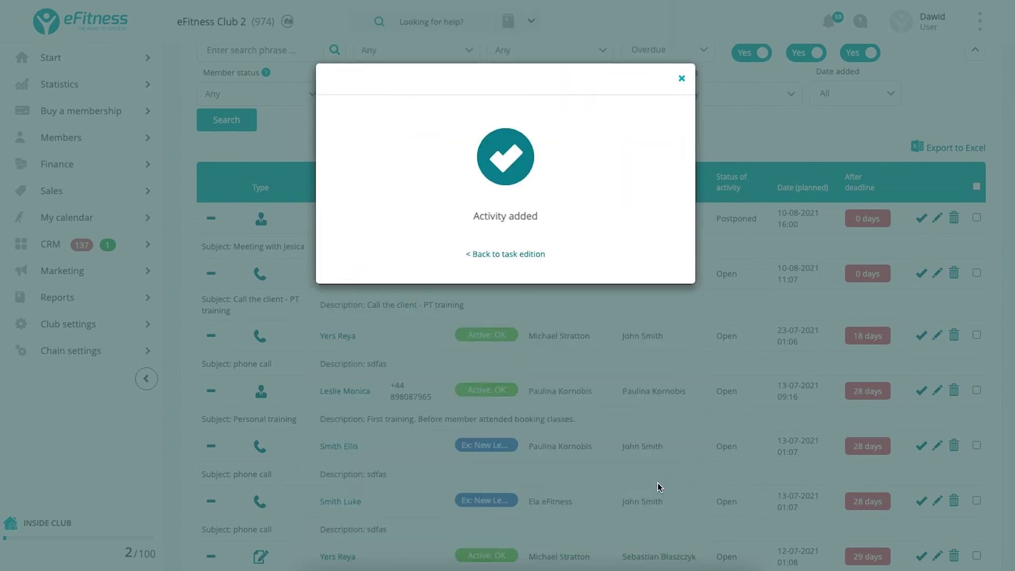
left_click(682, 79)
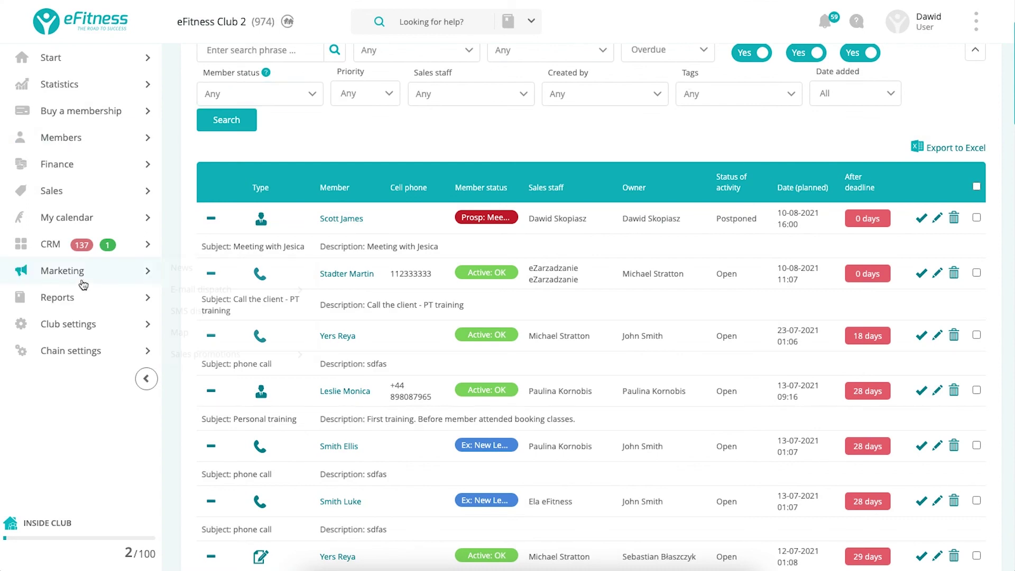
mouse_move(79, 324)
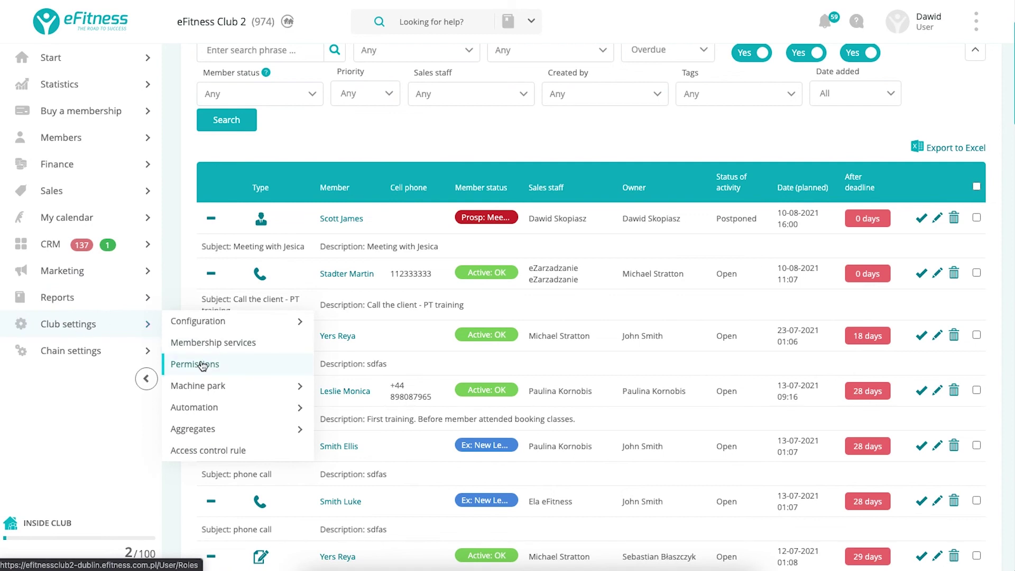
left_click(198, 418)
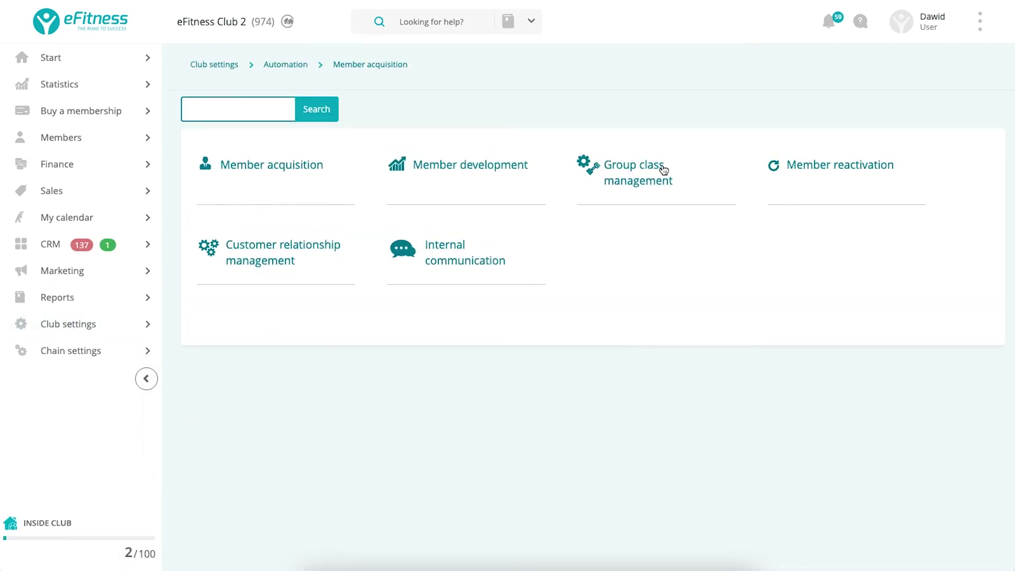
left_click(838, 173)
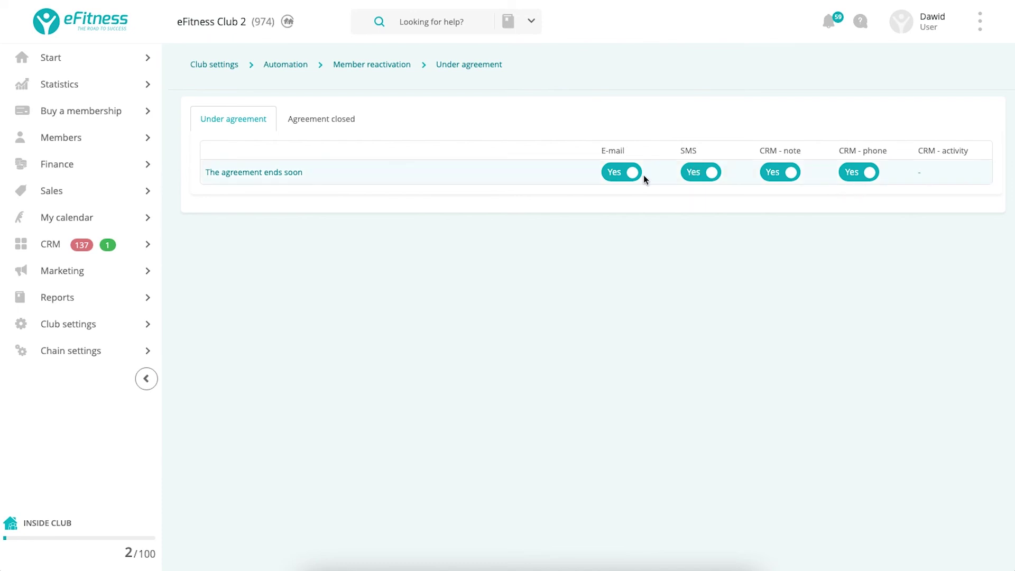
left_click(285, 182)
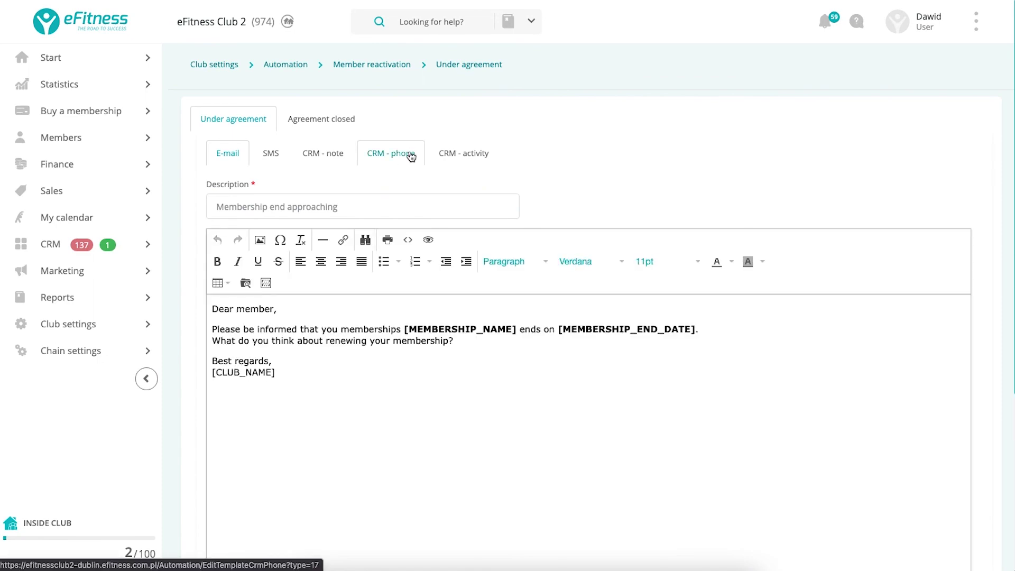
left_click(412, 157)
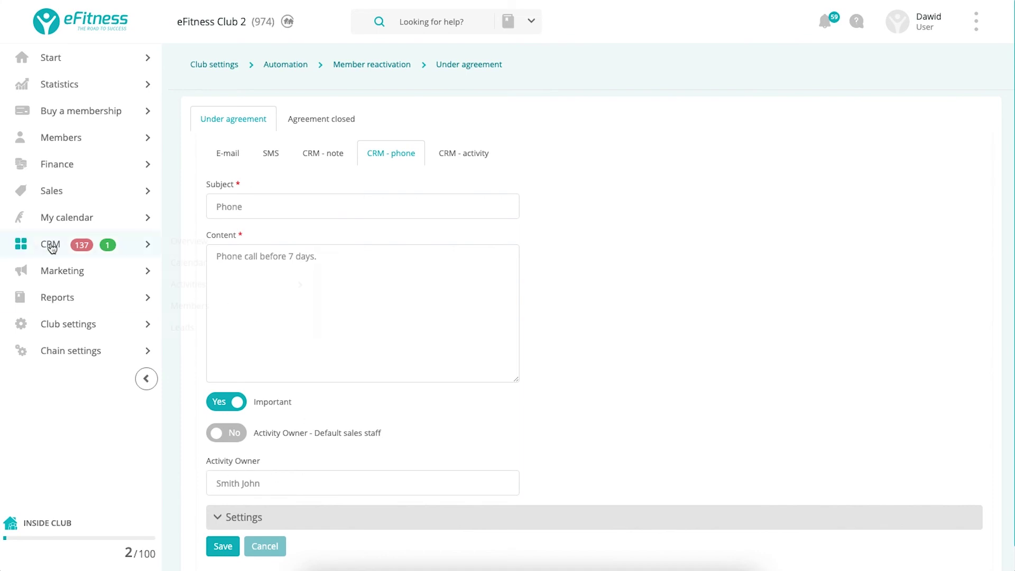
mouse_move(58, 248)
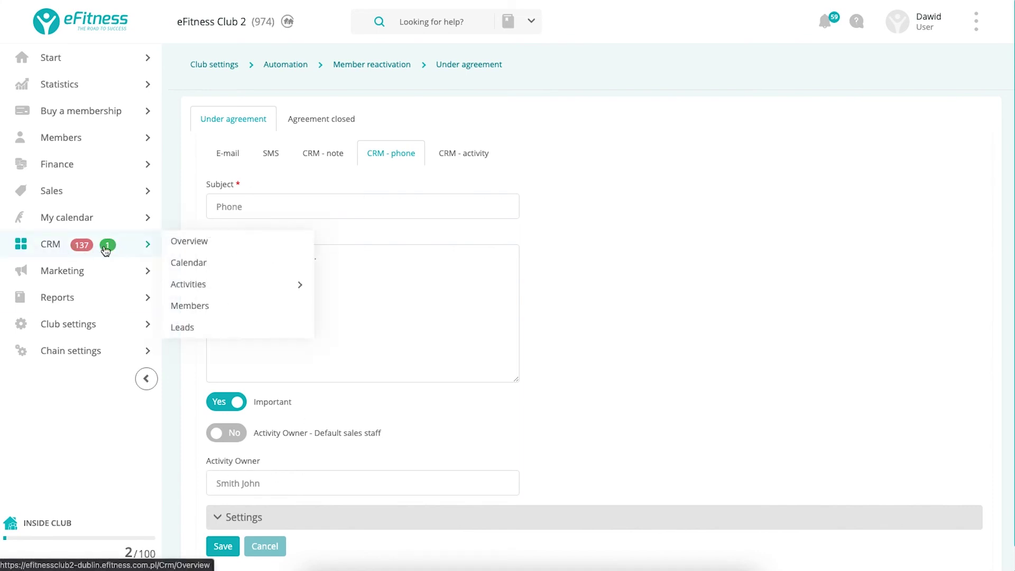
mouse_move(201, 285)
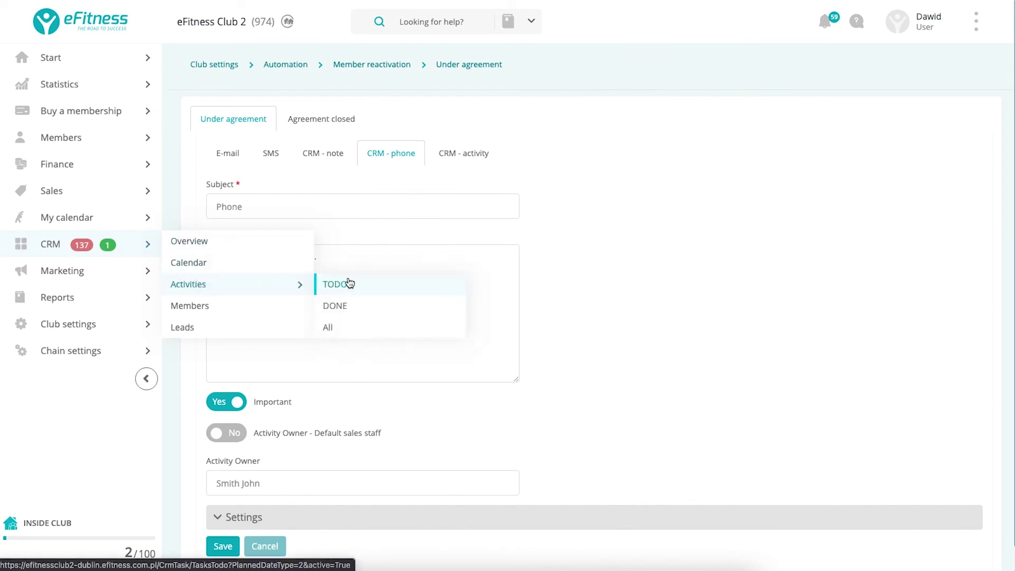
scroll(637, 357, "down", 1)
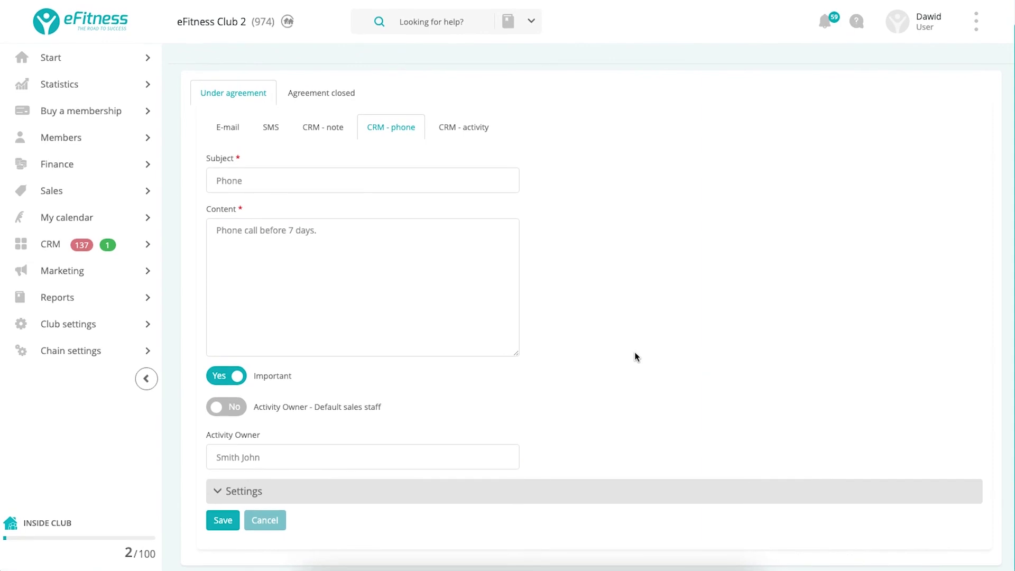
scroll(635, 357, "up", 1)
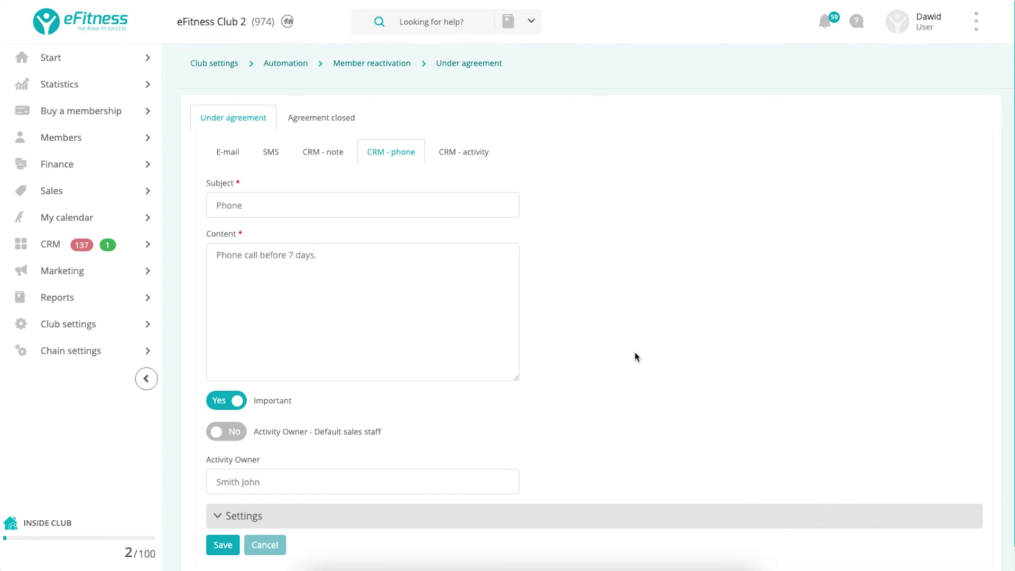
mouse_move(61, 271)
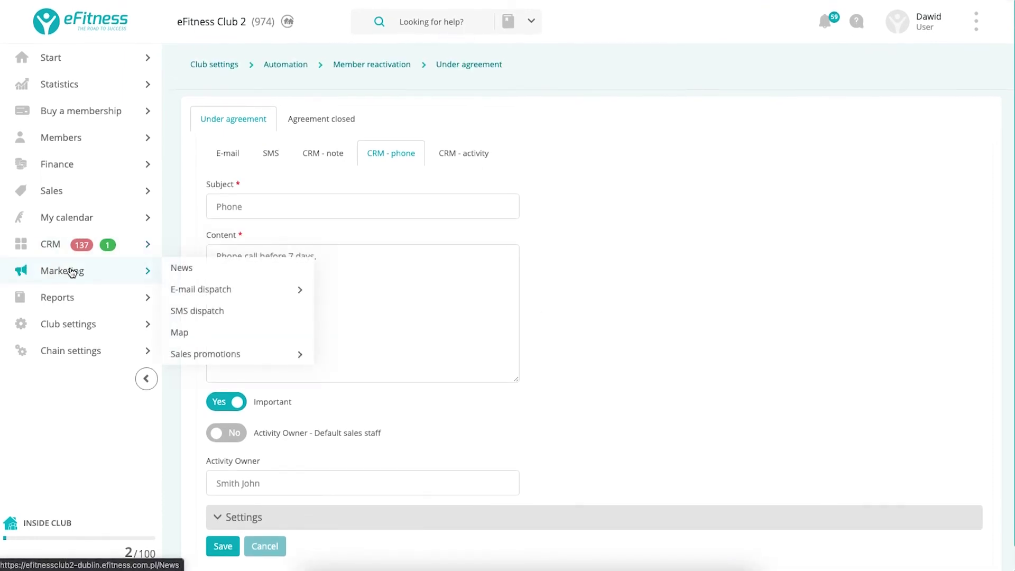
Start a blank new e-mail from the Marketing E-mail dispatch list.
left_click(190, 292)
left_click(992, 60)
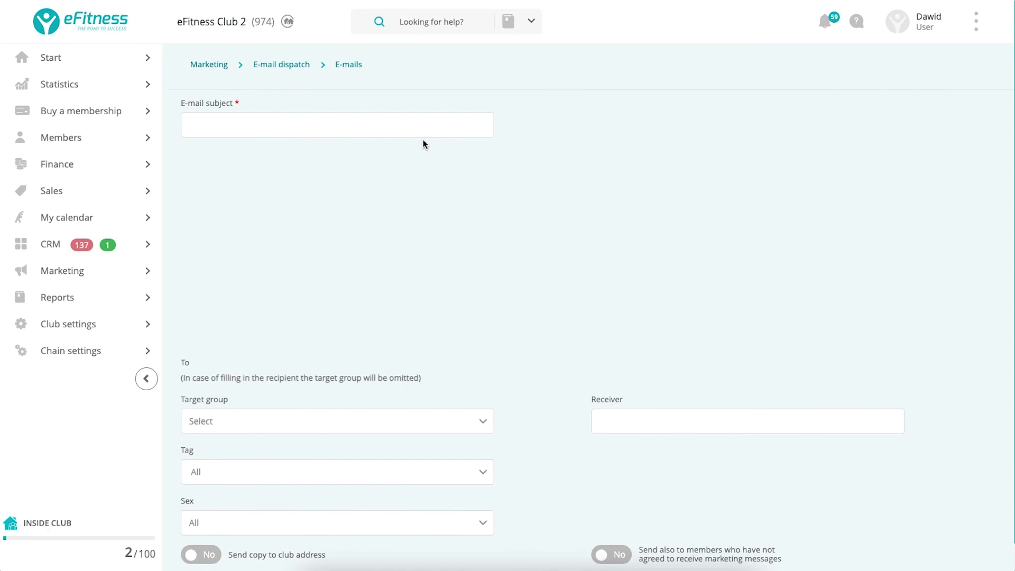
scroll(423, 139, "down", 2)
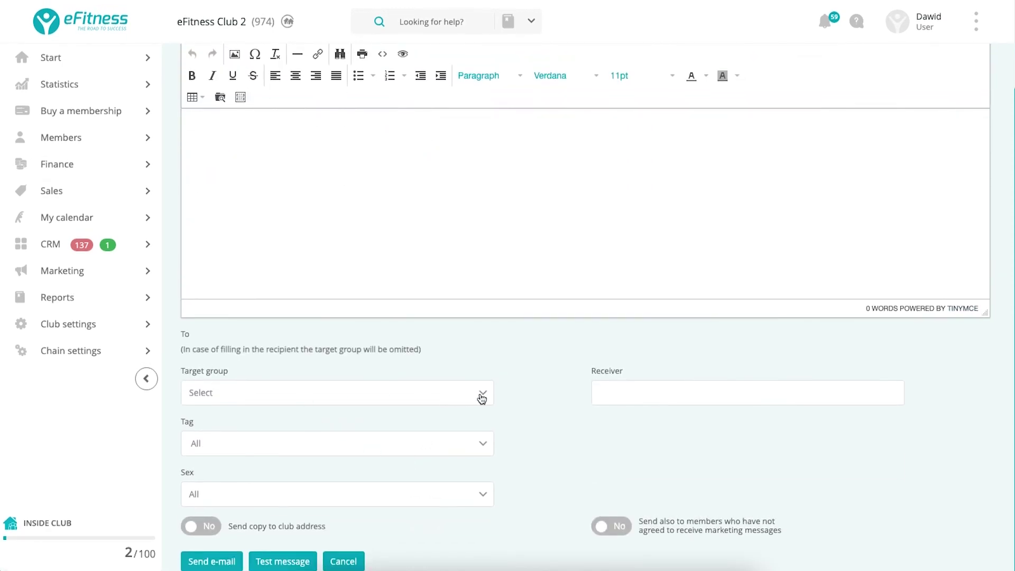
Review the Target group, Tag and Sex recipient filters, leaving each unchanged.
left_click(210, 405)
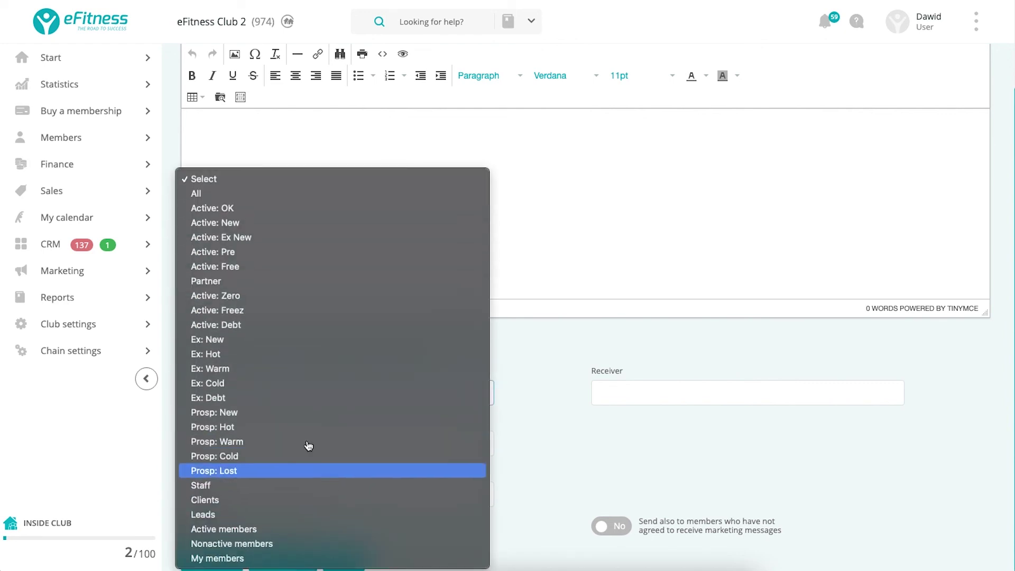
left_click(513, 393)
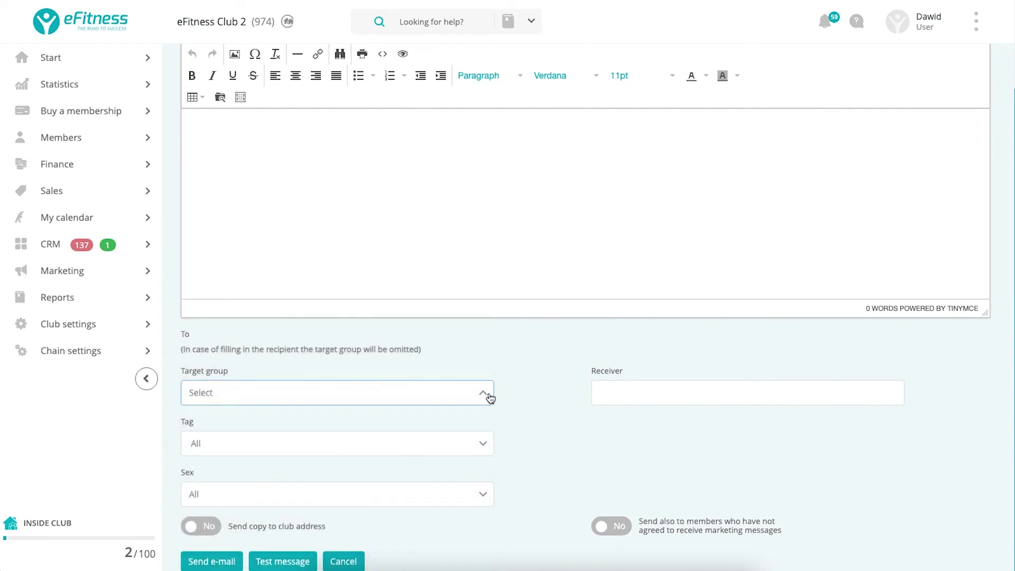
left_click(262, 446)
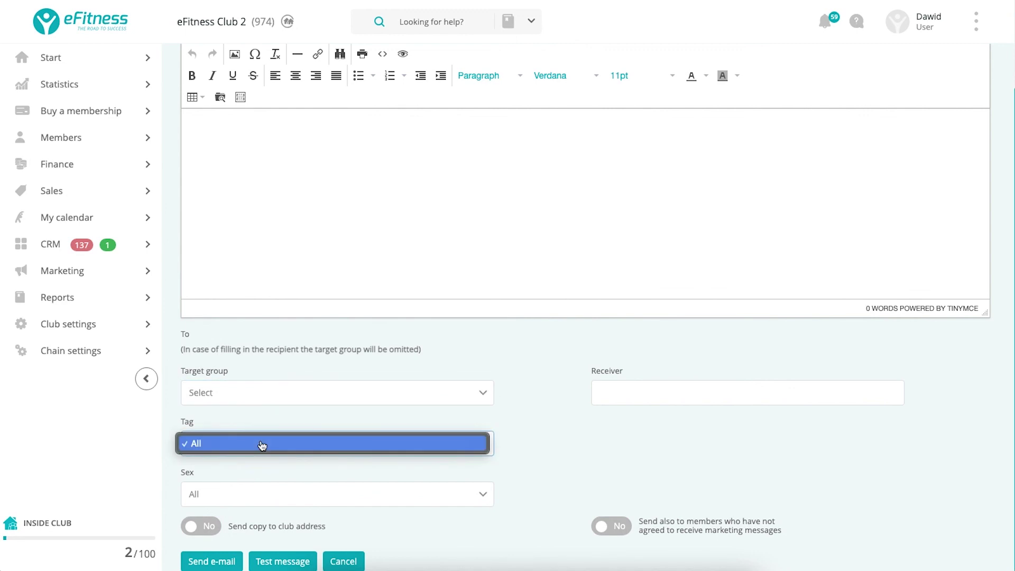
left_click(268, 499)
left_click(269, 499)
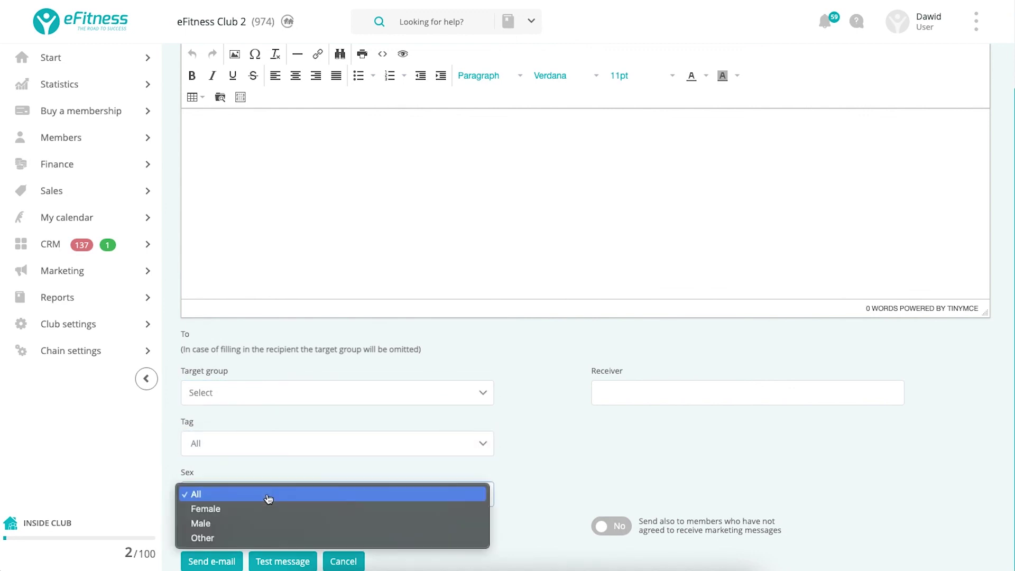
left_click(548, 455)
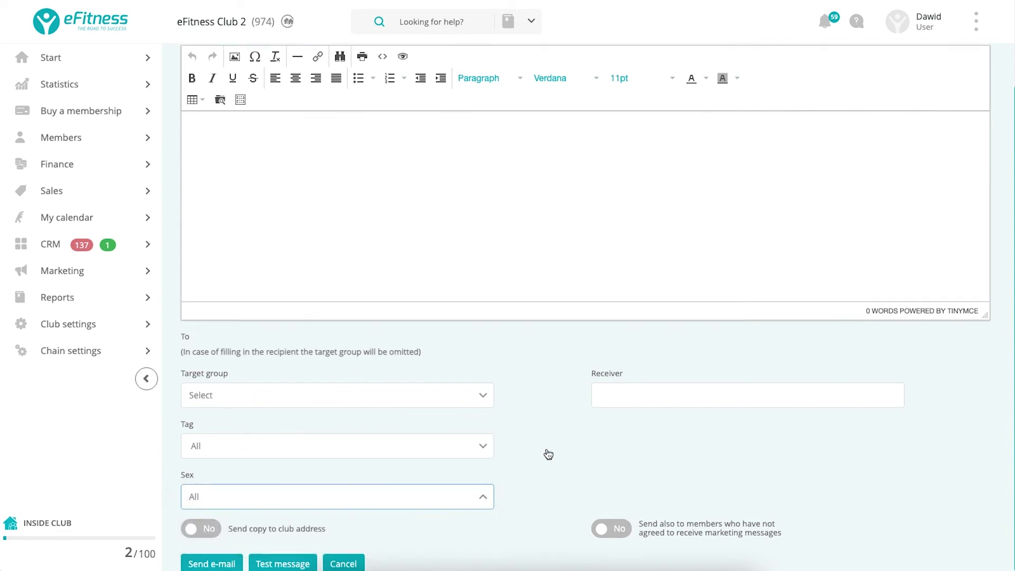
scroll(549, 455, "up", 1)
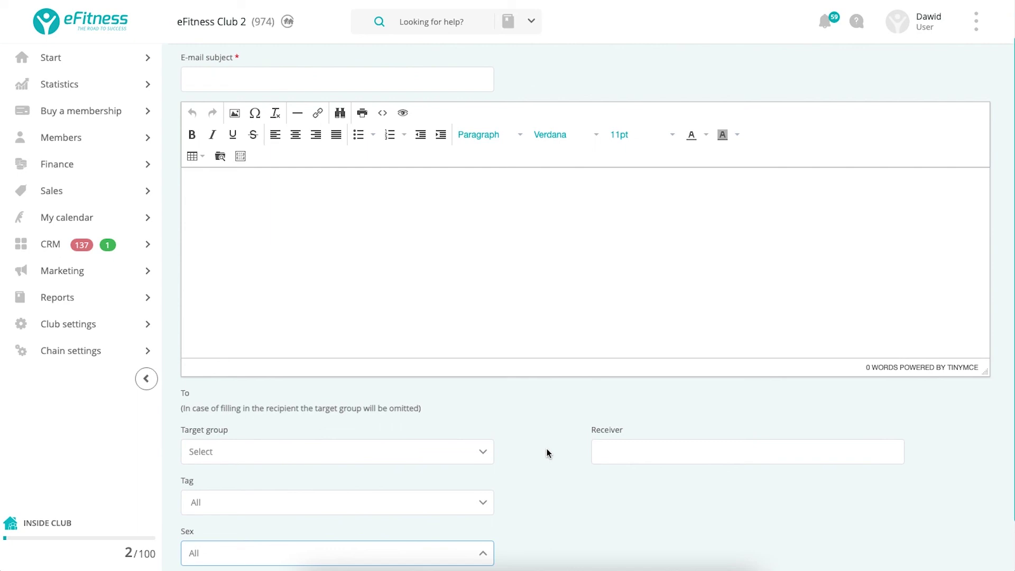
scroll(547, 448, "up", 1)
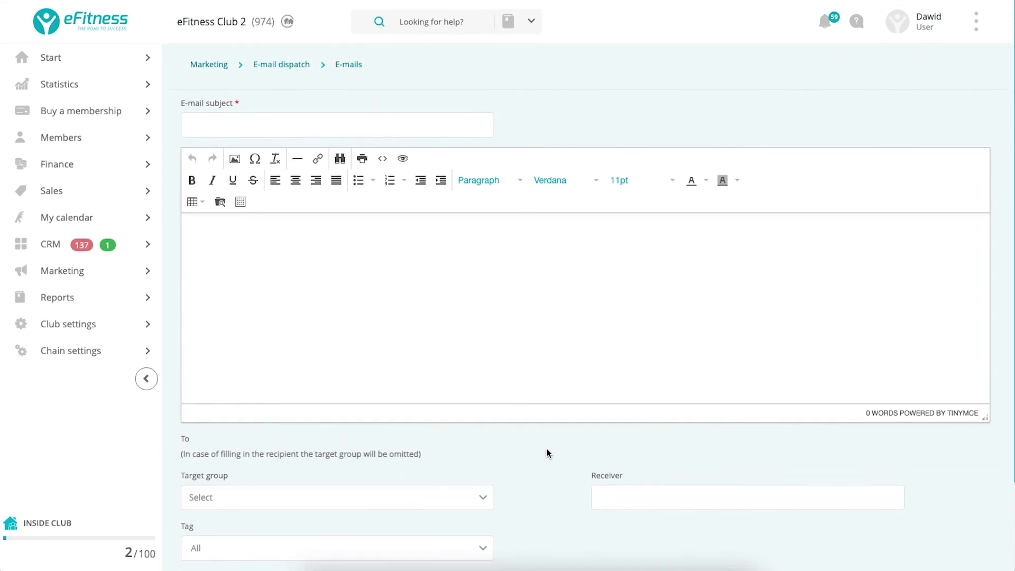
scroll(547, 449, "down", 2)
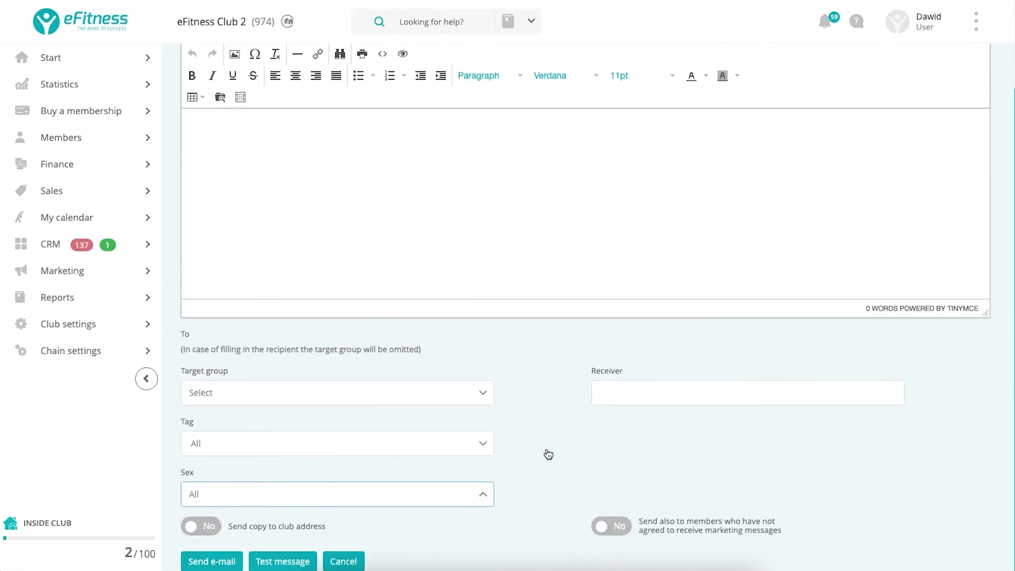
scroll(548, 455, "up", 2)
Show the member map around Dublin, discarding the unsaved e-mail.
mouse_move(84, 275)
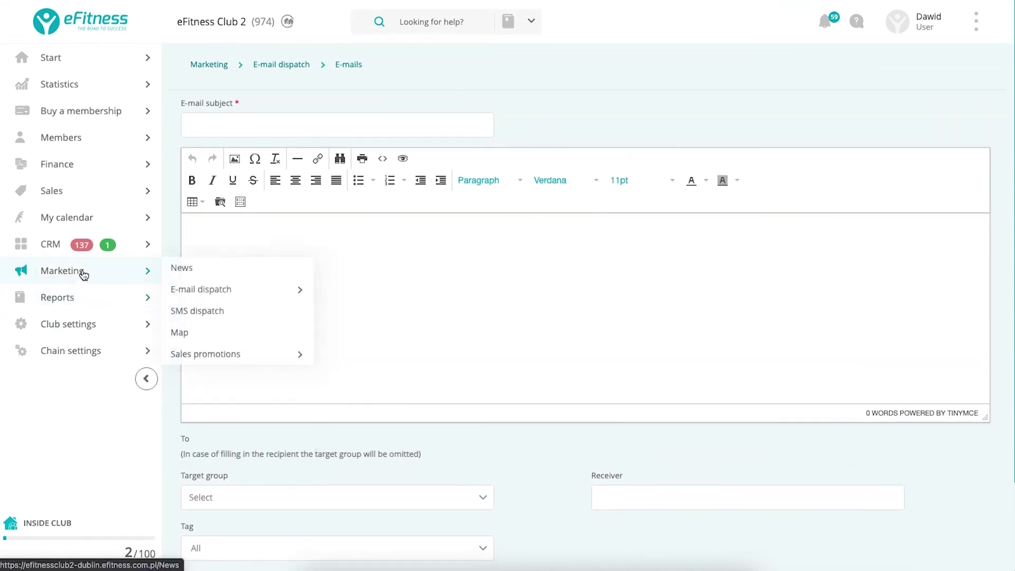
left_click(224, 336)
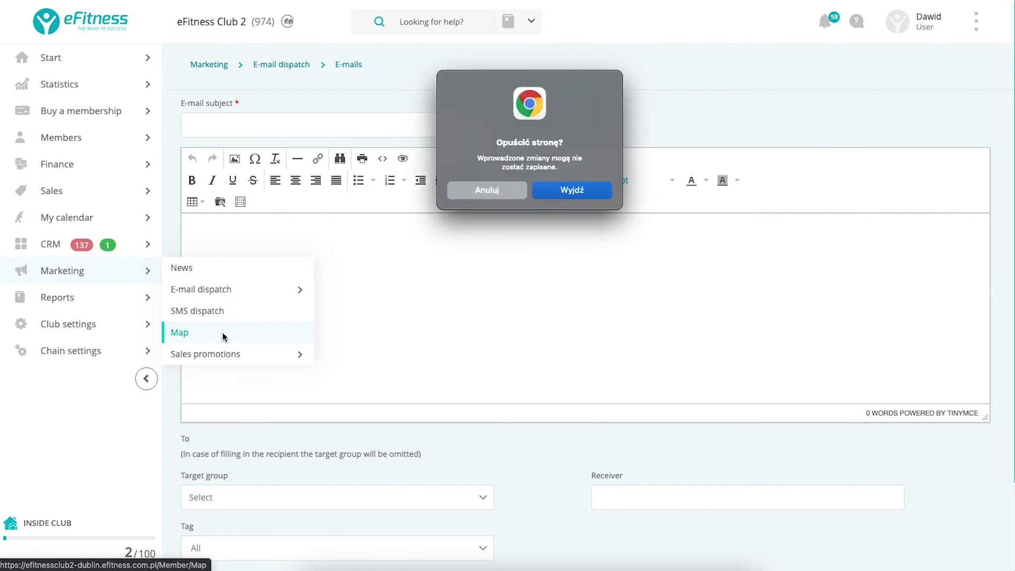
left_click(479, 191)
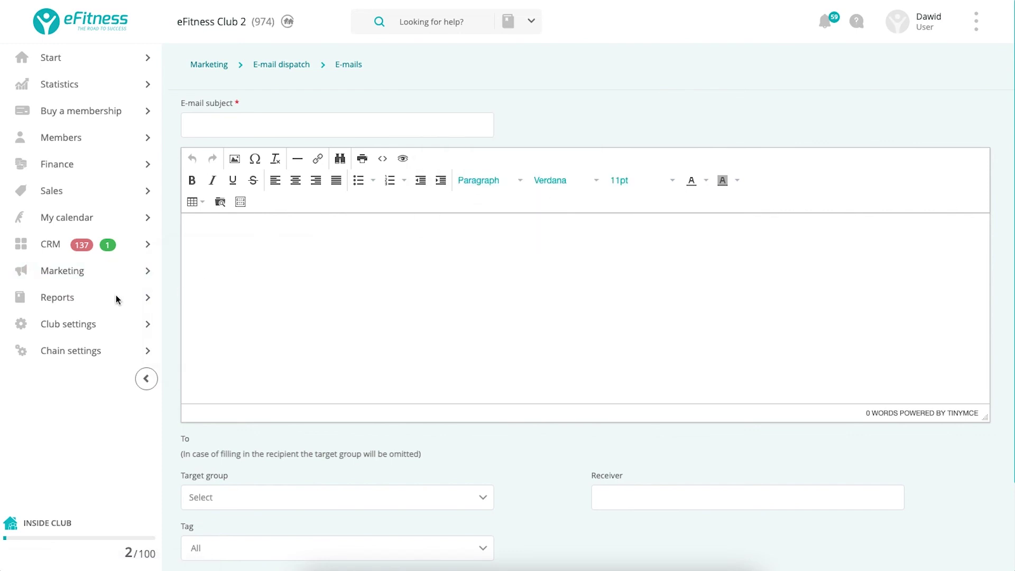
Go to the Special agreement offer list under Sales promotions.
mouse_move(130, 290)
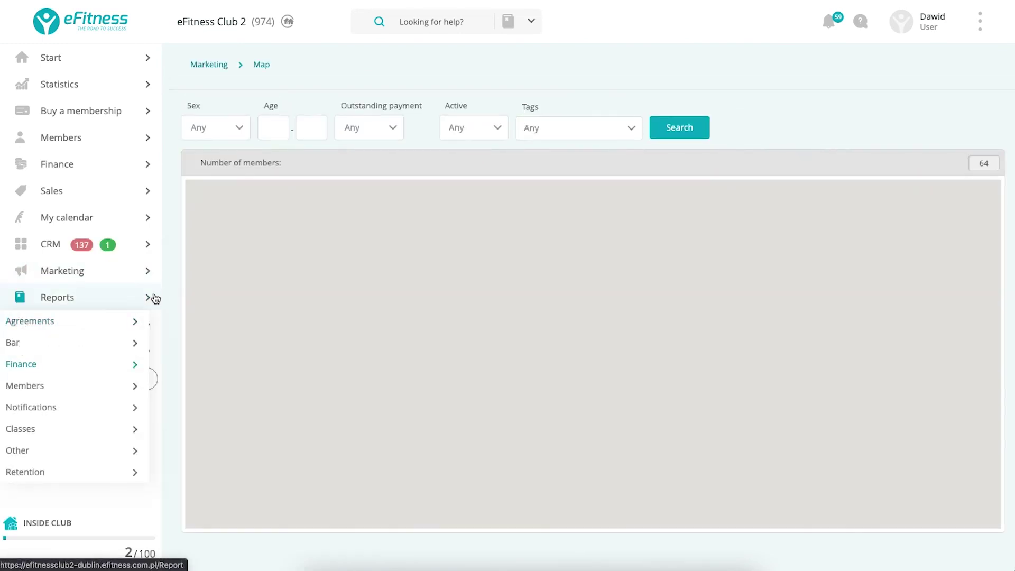
mouse_move(75, 270)
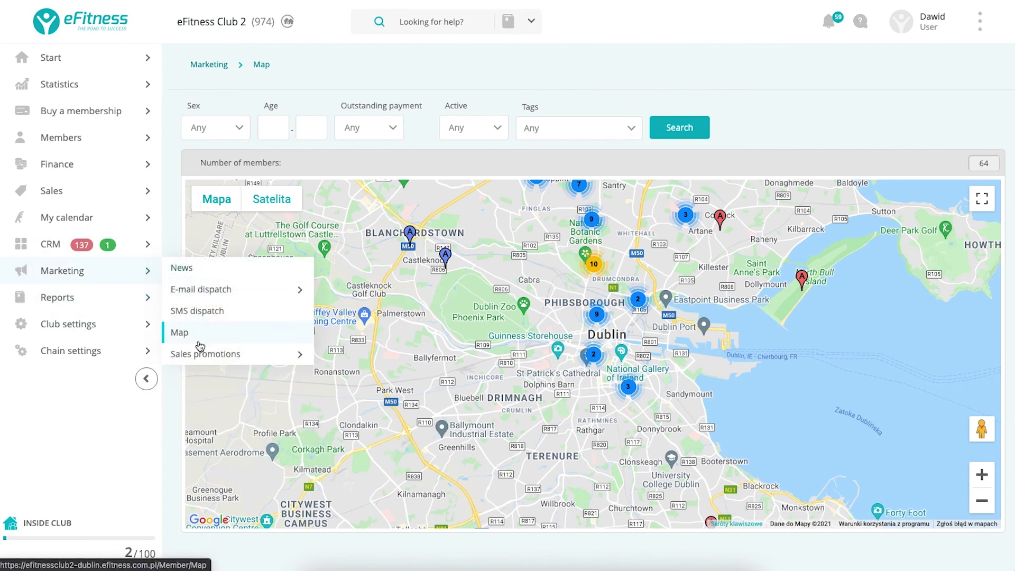
left_click(200, 361)
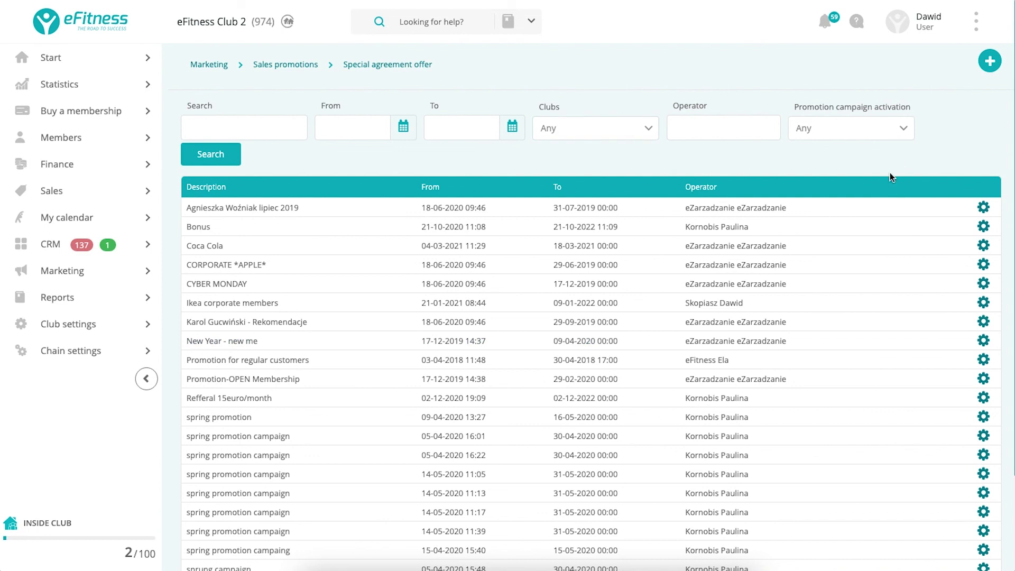
Browse the sales promotion categories, then create a new campaign from Special agreement offer.
left_click(114, 284)
left_click(252, 359)
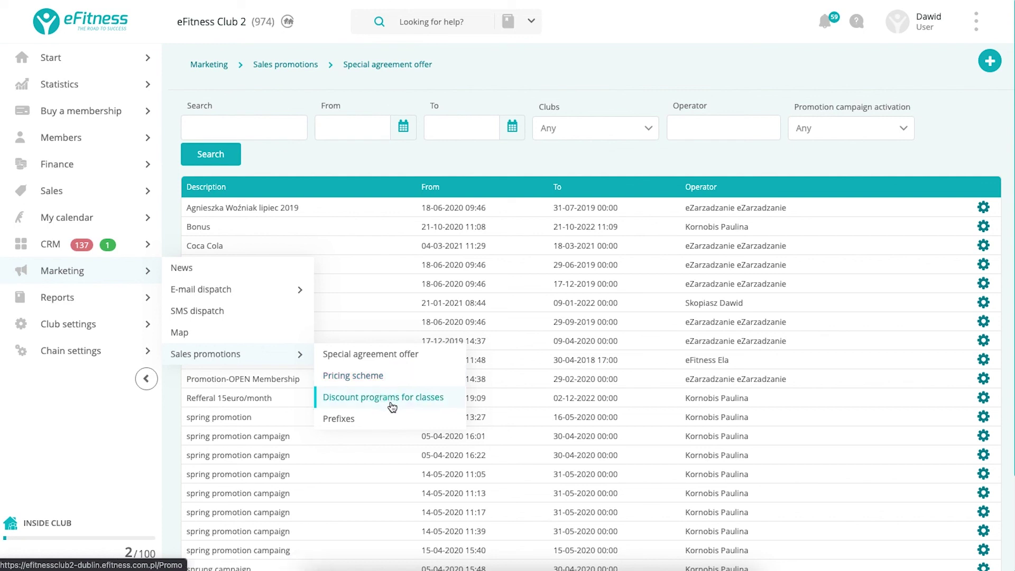
left_click(385, 361)
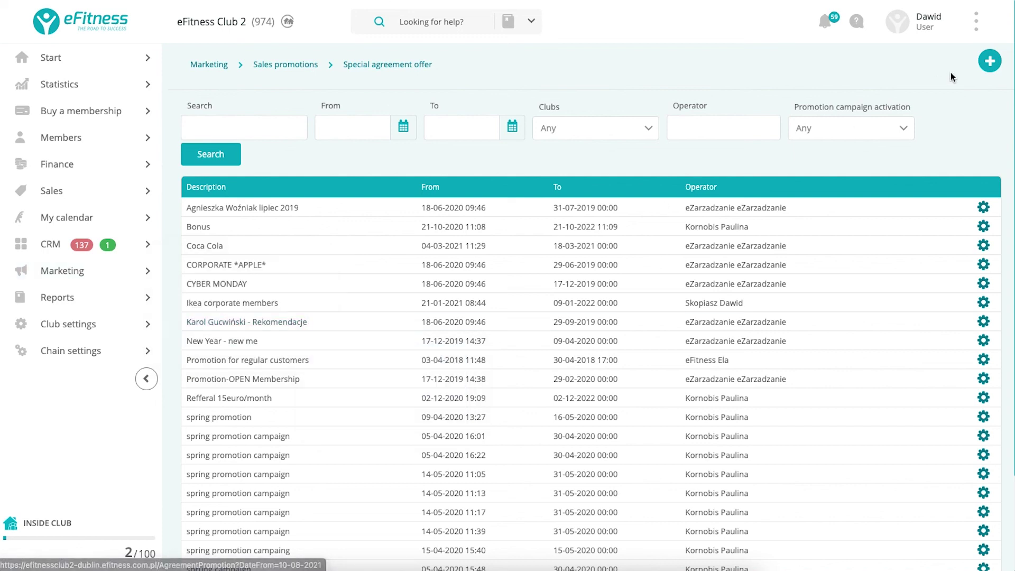
left_click(987, 63)
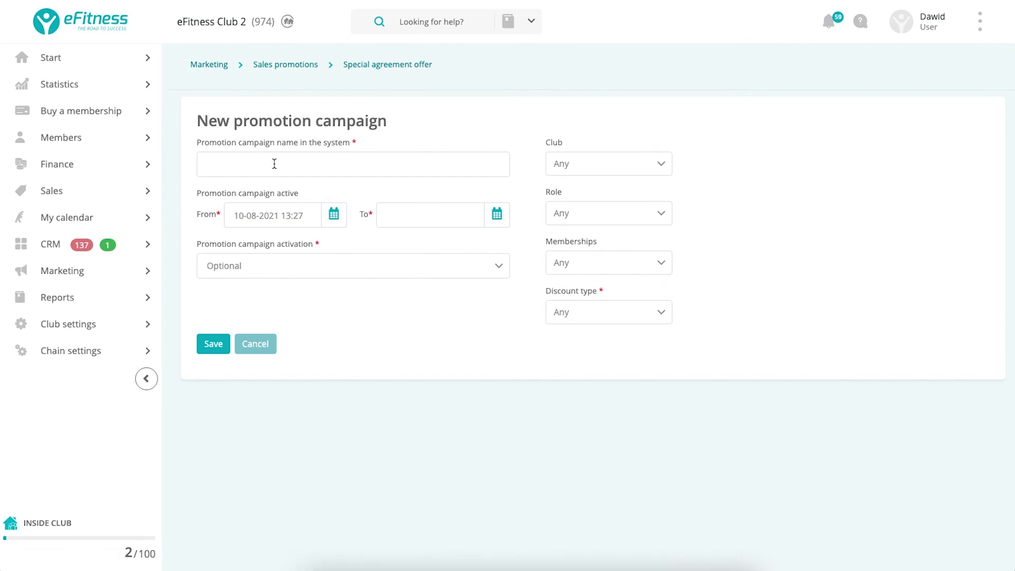
left_click(601, 171)
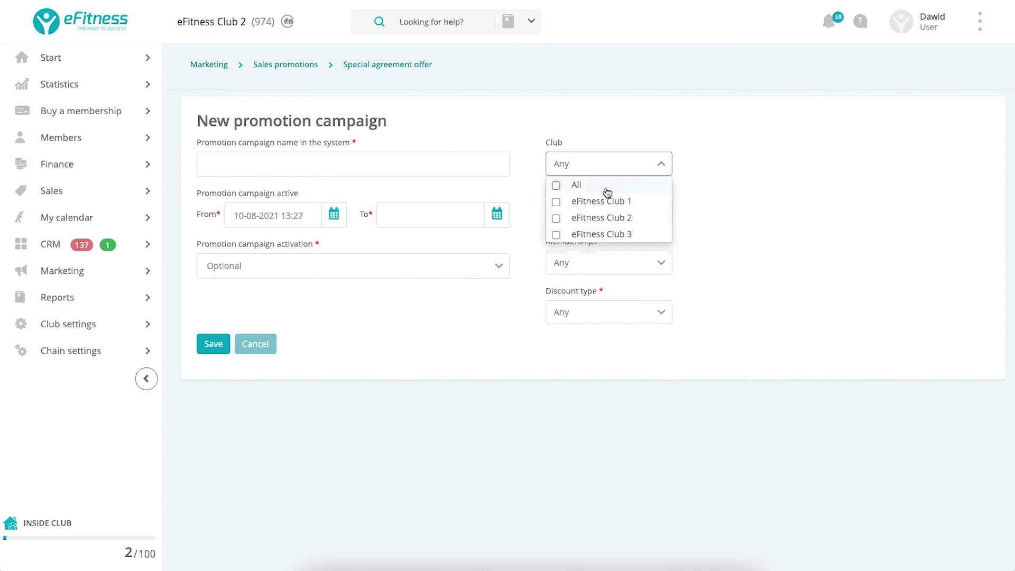
left_click(609, 205)
left_click(607, 217)
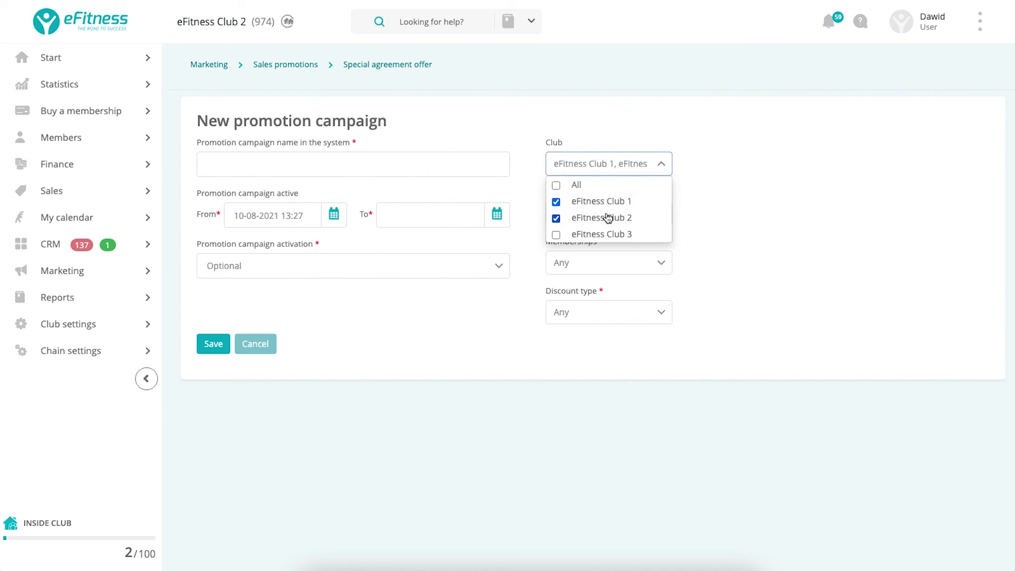
left_click(710, 191)
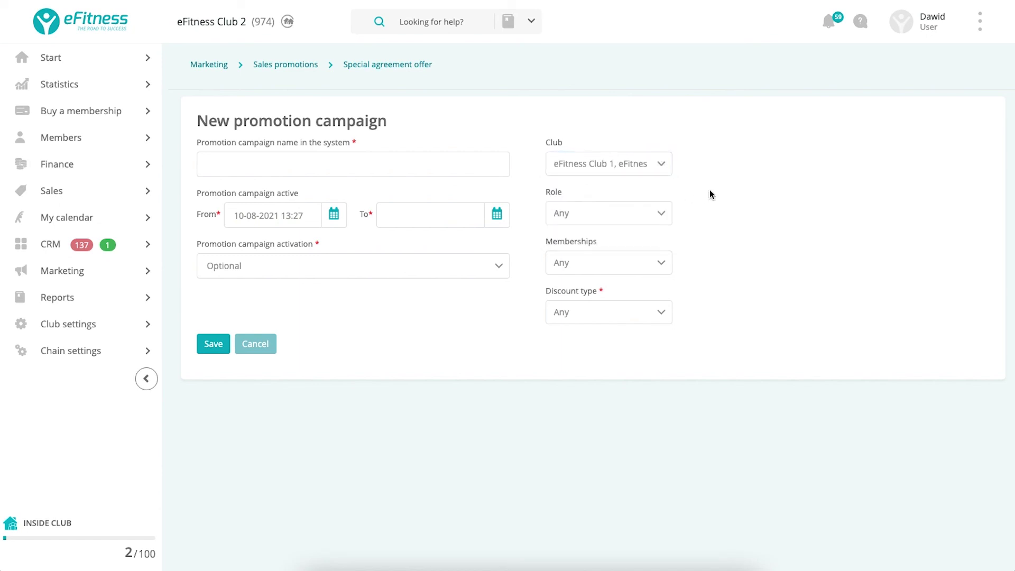
left_click(656, 220)
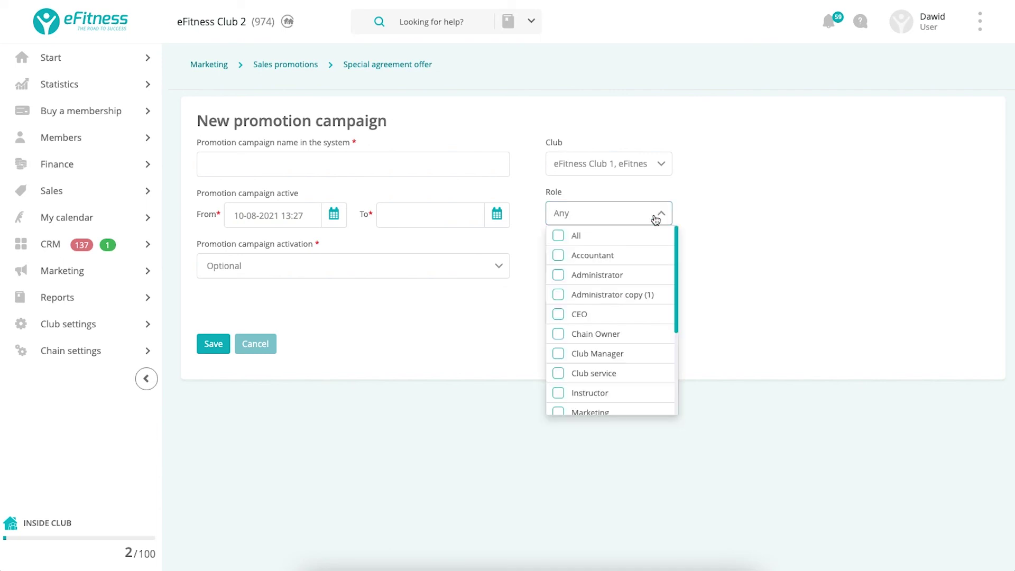
left_click(717, 213)
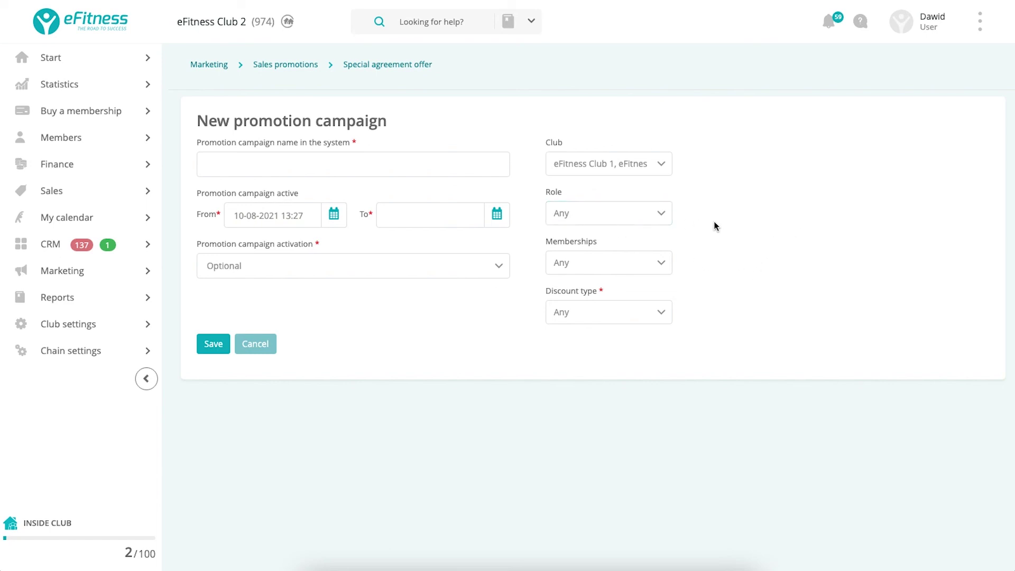
left_click(641, 214)
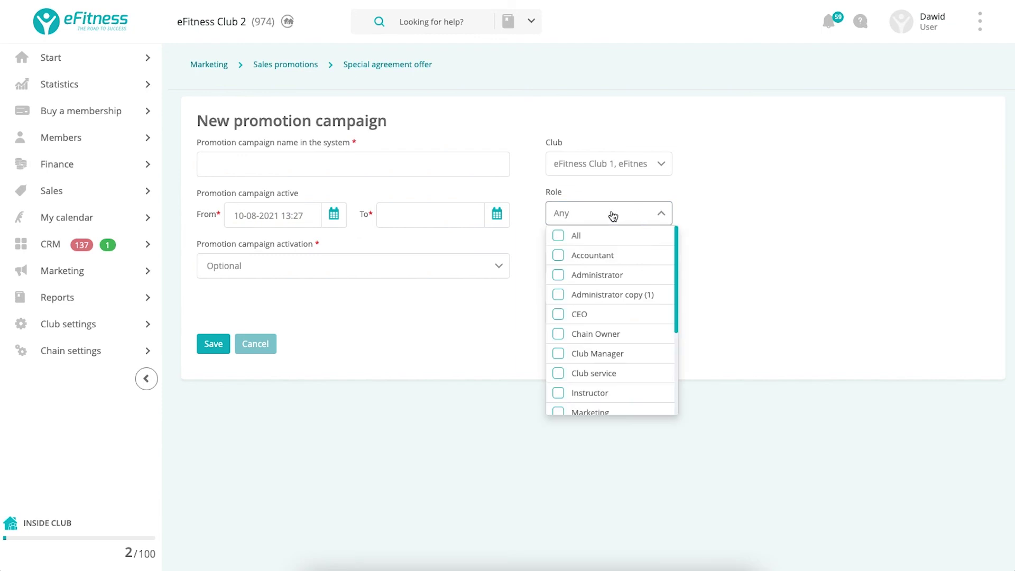
left_click(740, 220)
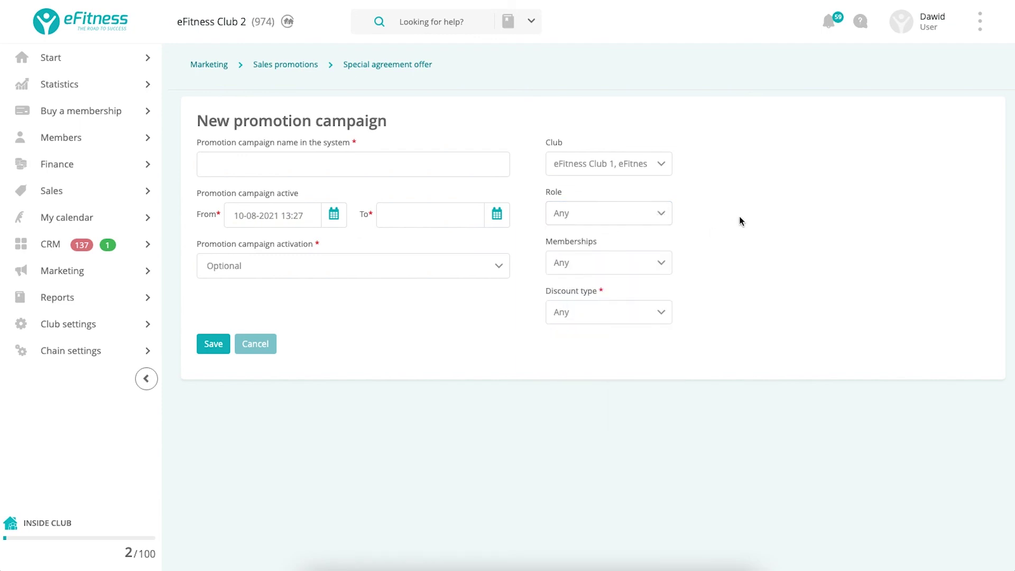
left_click(645, 269)
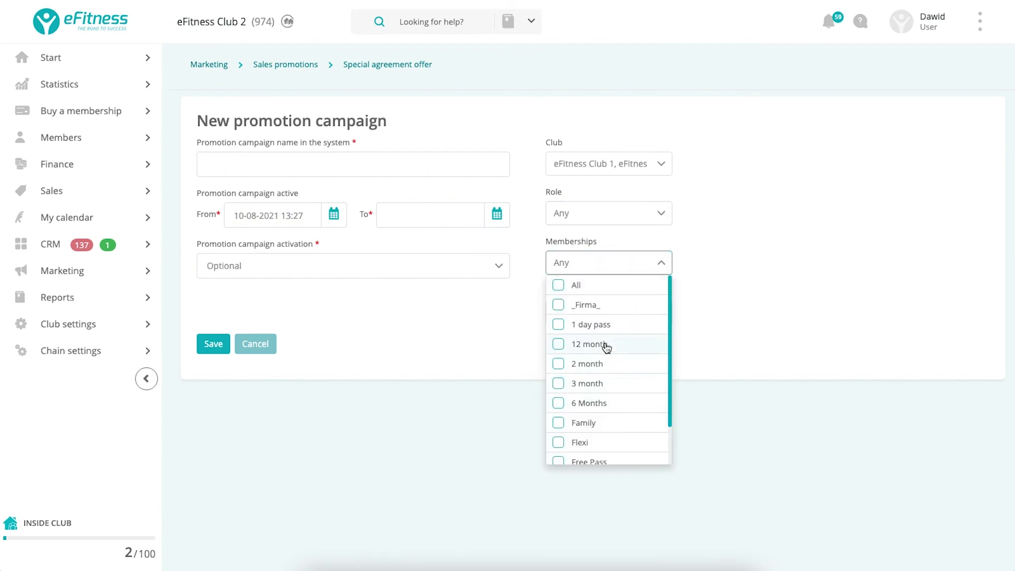
left_click(760, 230)
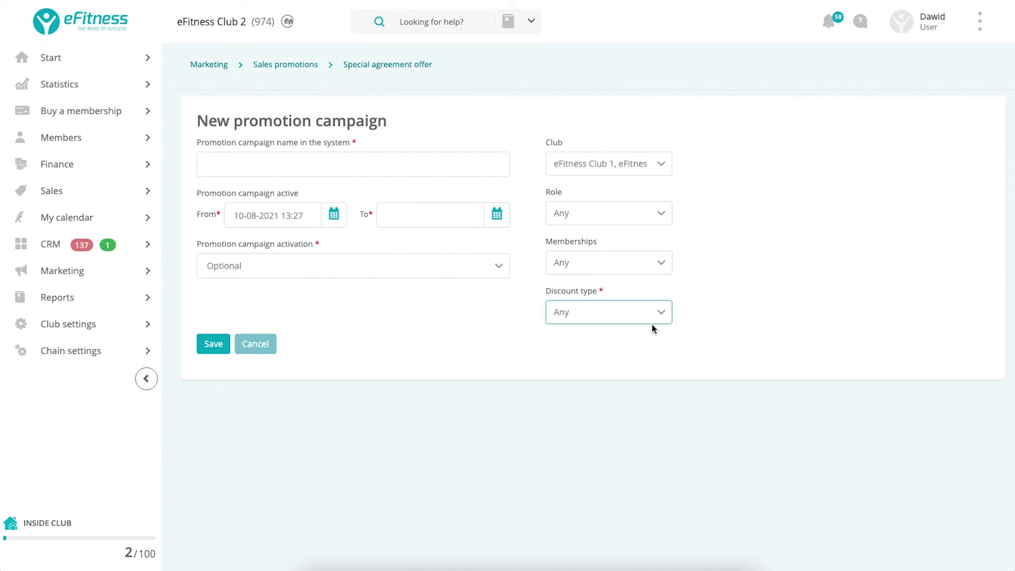
left_click(618, 313)
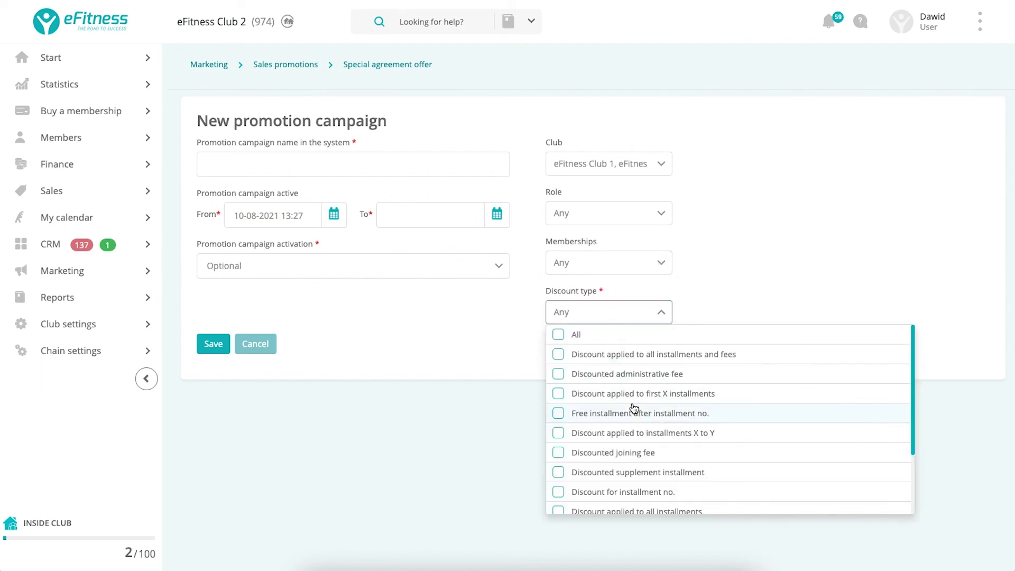
scroll(633, 406, "down", 3)
scroll(626, 403, "up", 1)
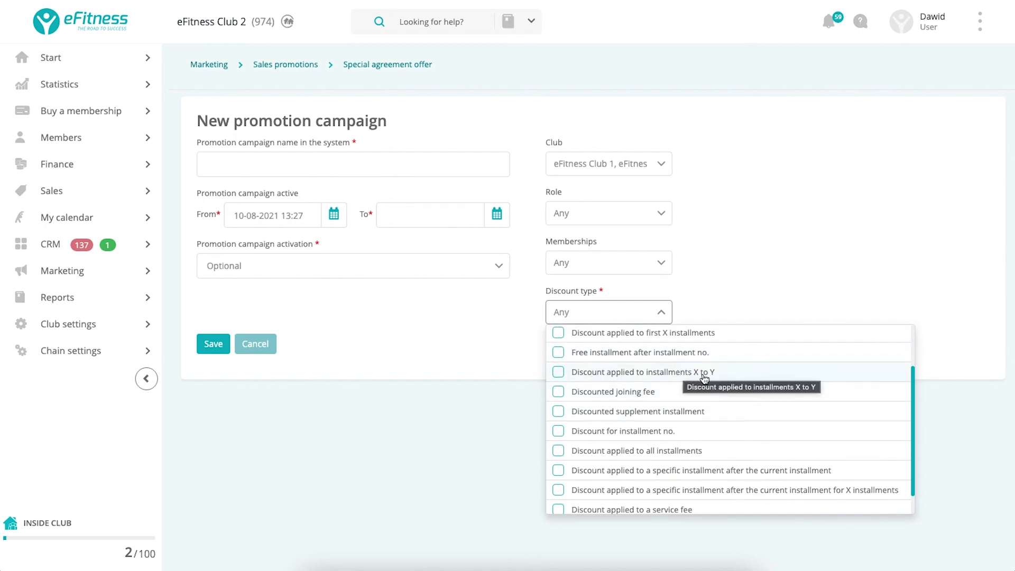
scroll(705, 379, "up", 1)
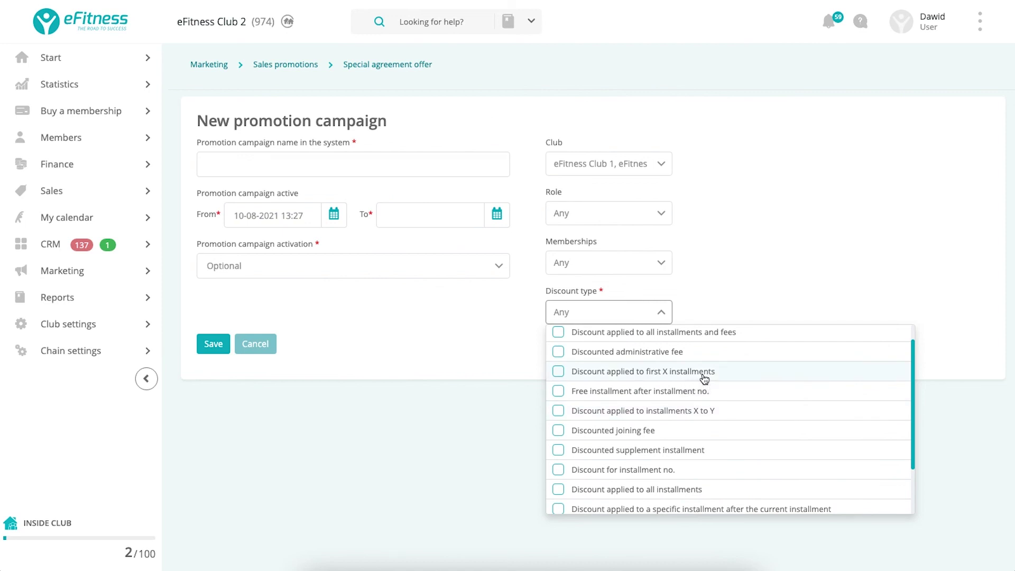
scroll(705, 379, "down", 2)
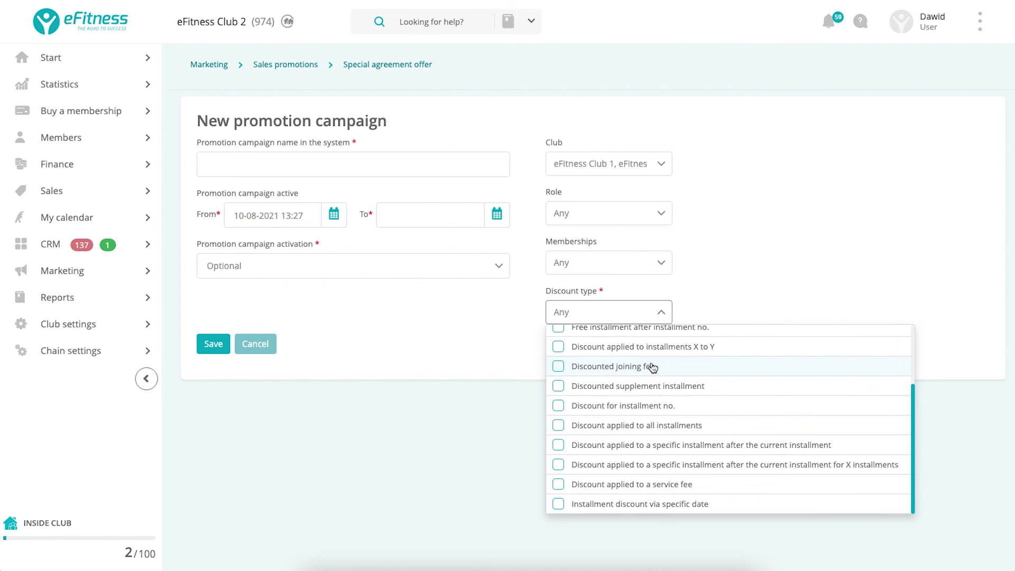
left_click(407, 292)
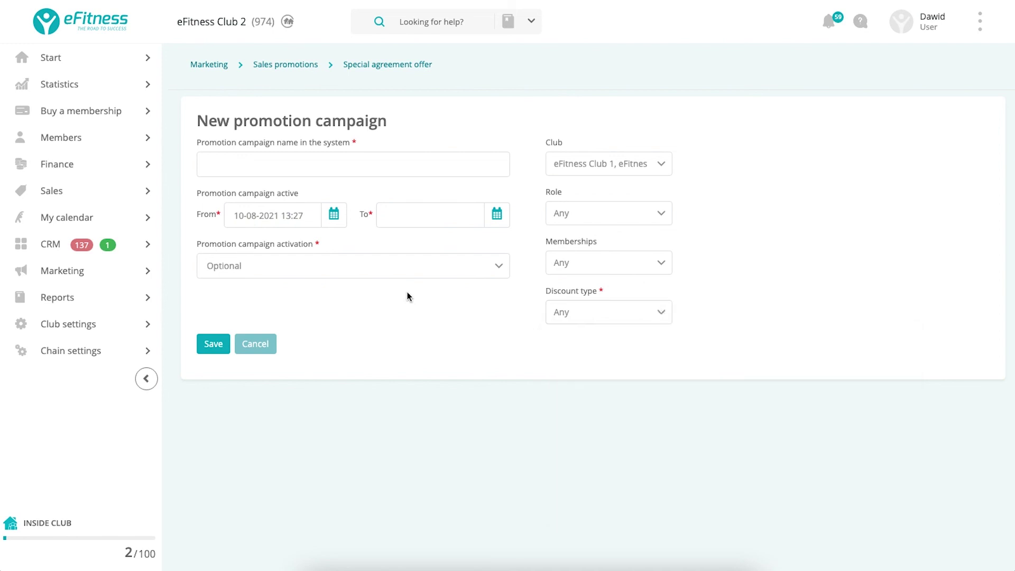
left_click(253, 213)
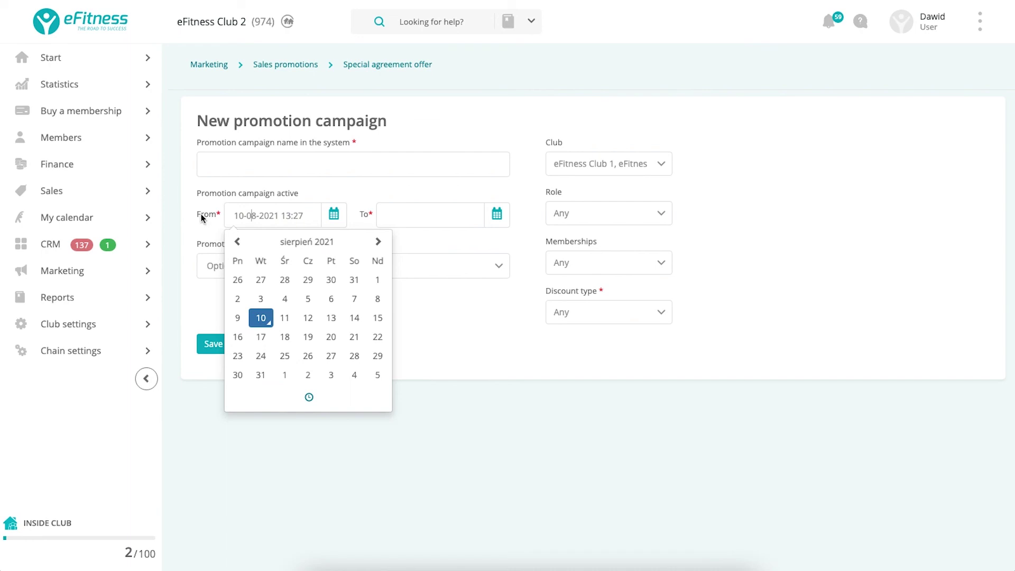
left_click(408, 217)
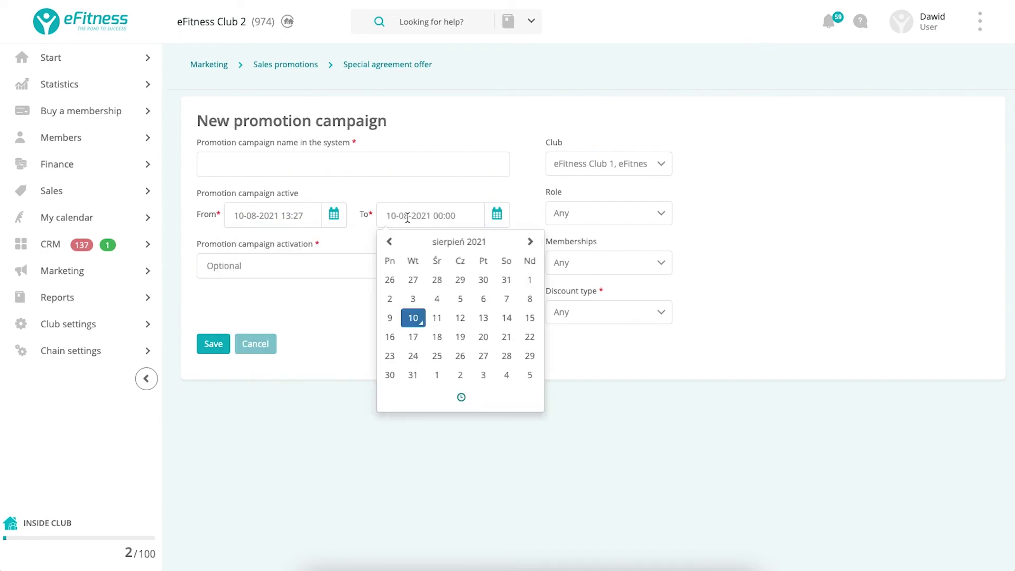
left_click(347, 244)
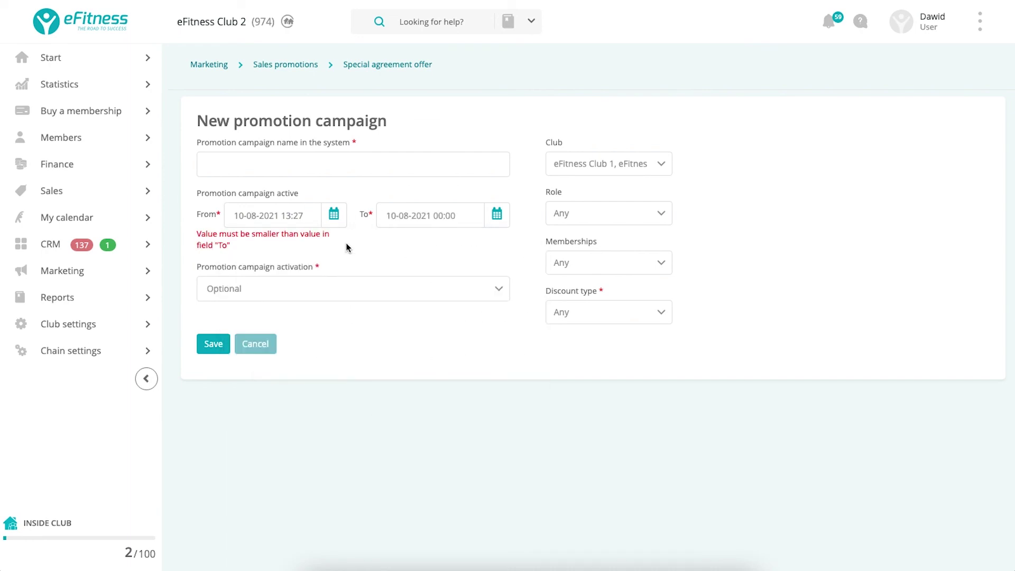
left_click(444, 220)
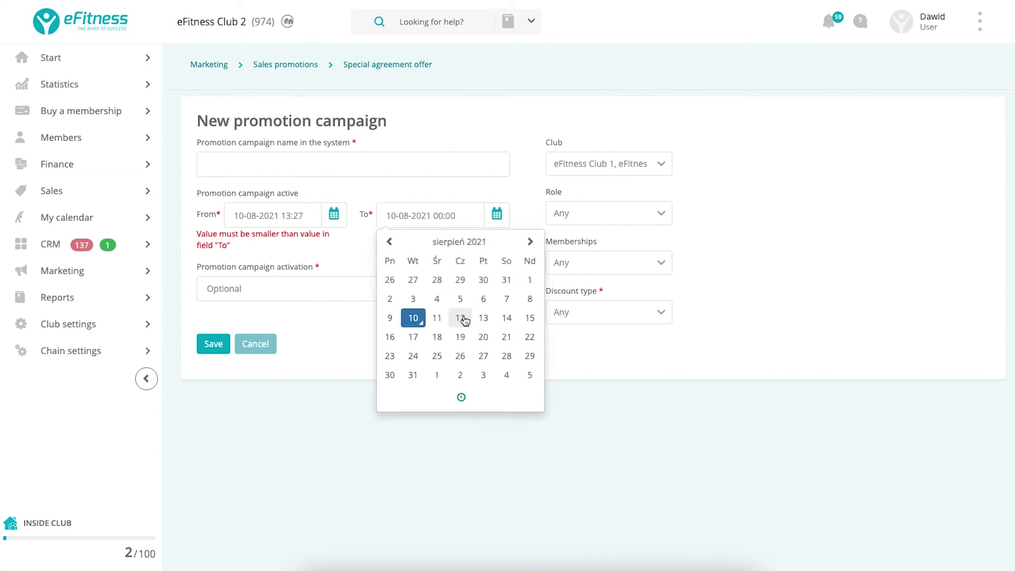
left_click(463, 354)
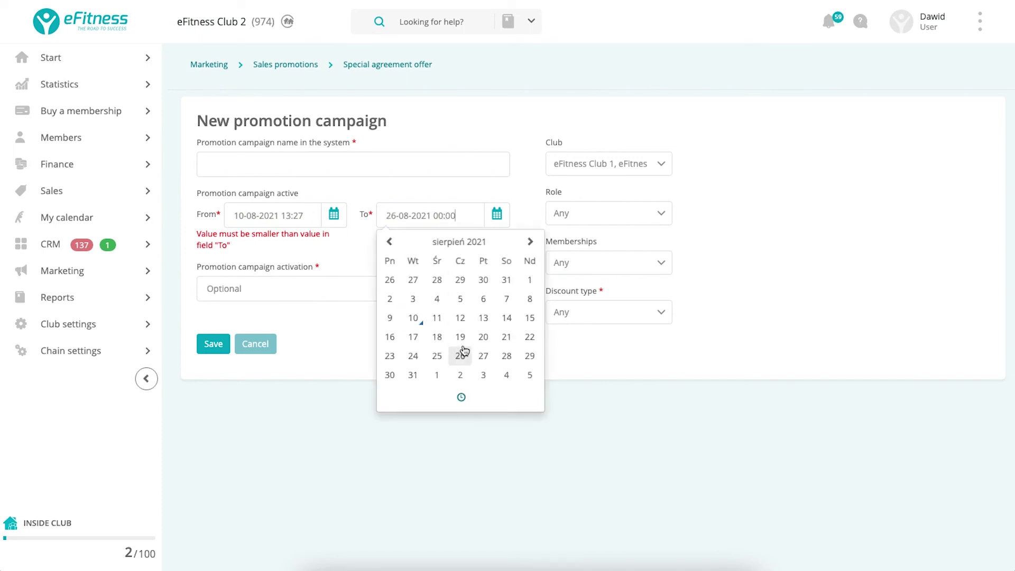
left_click(321, 329)
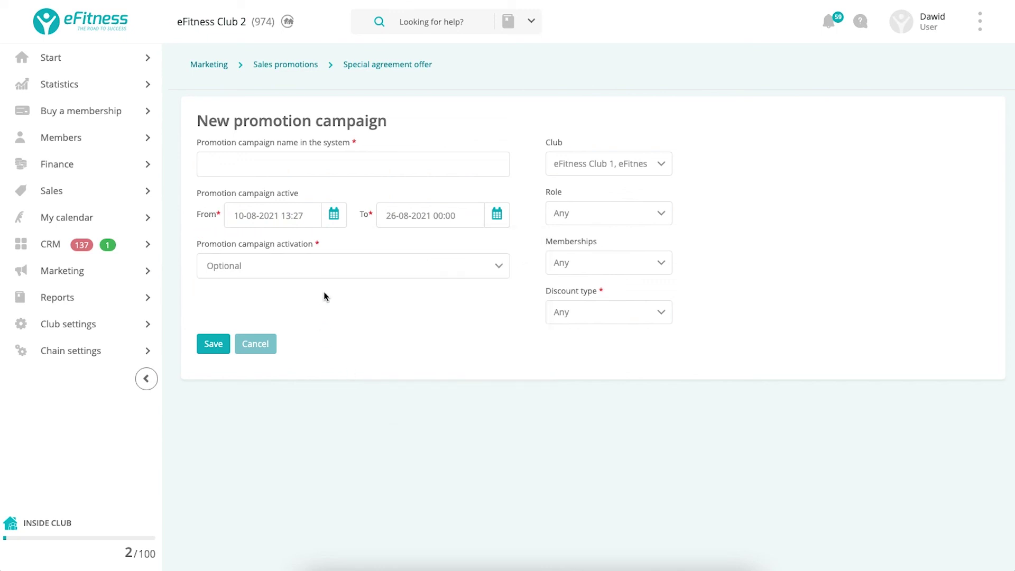
left_click(350, 270)
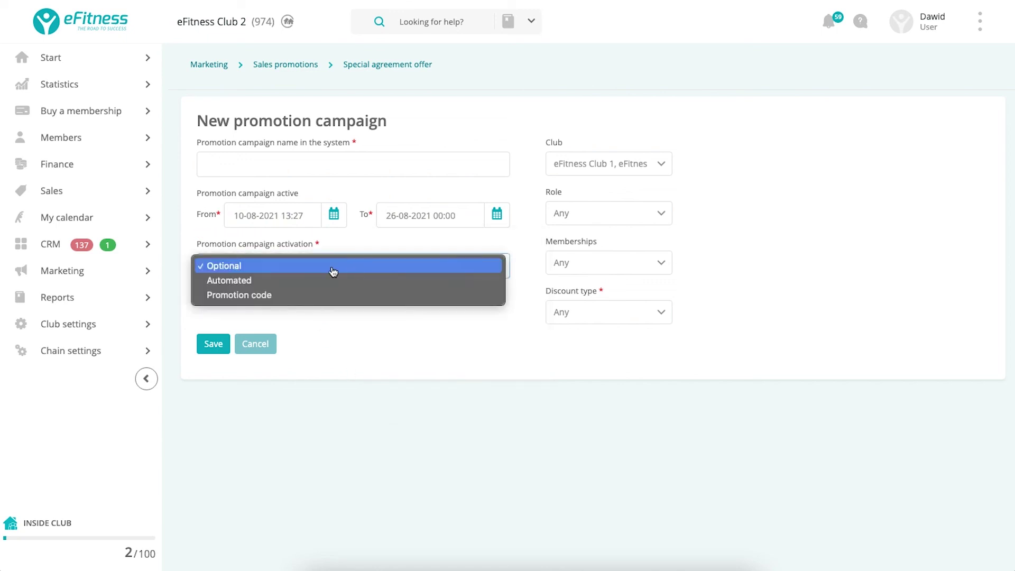
Set campaign activation to Automated, leaving the automated activation scope at Any.
left_click(227, 281)
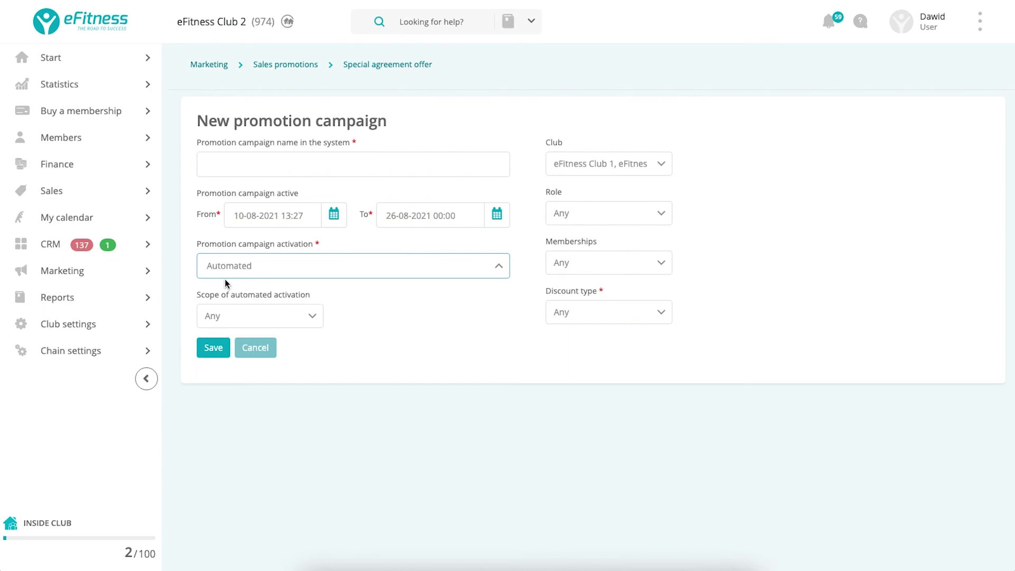
left_click(316, 320)
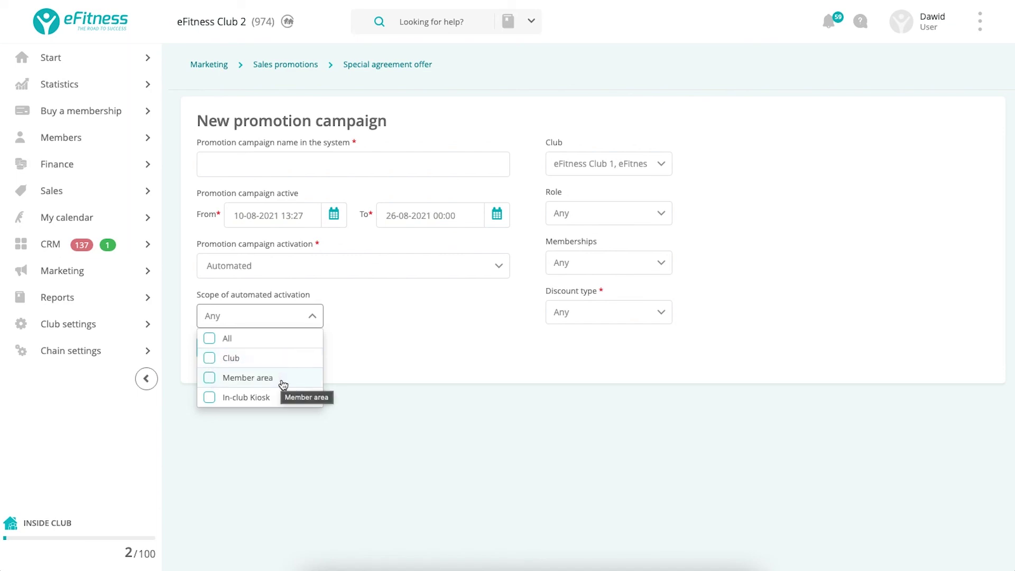
left_click(417, 316)
Try Promotion code activation, then switch back to Automated.
left_click(318, 270)
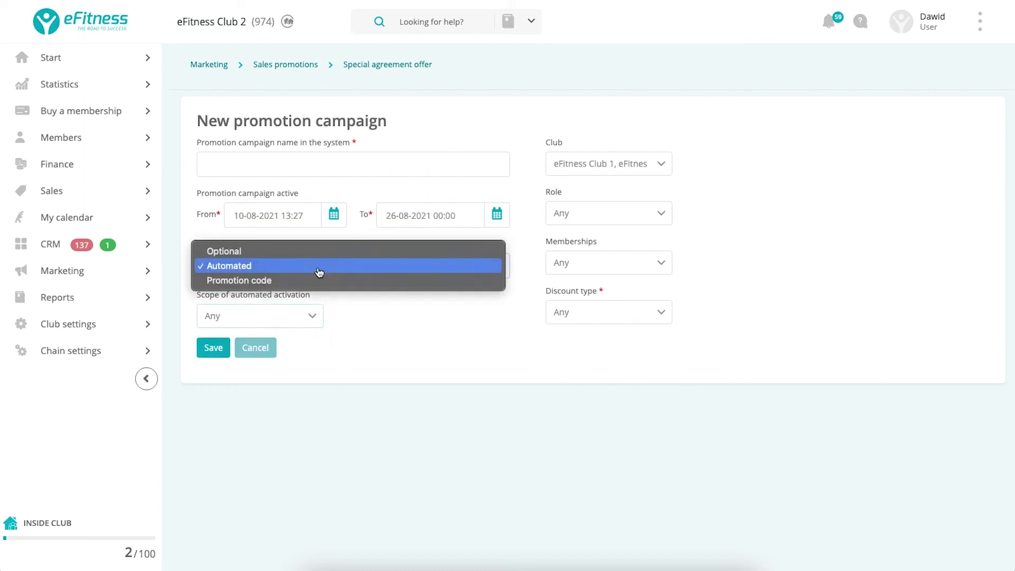
left_click(281, 280)
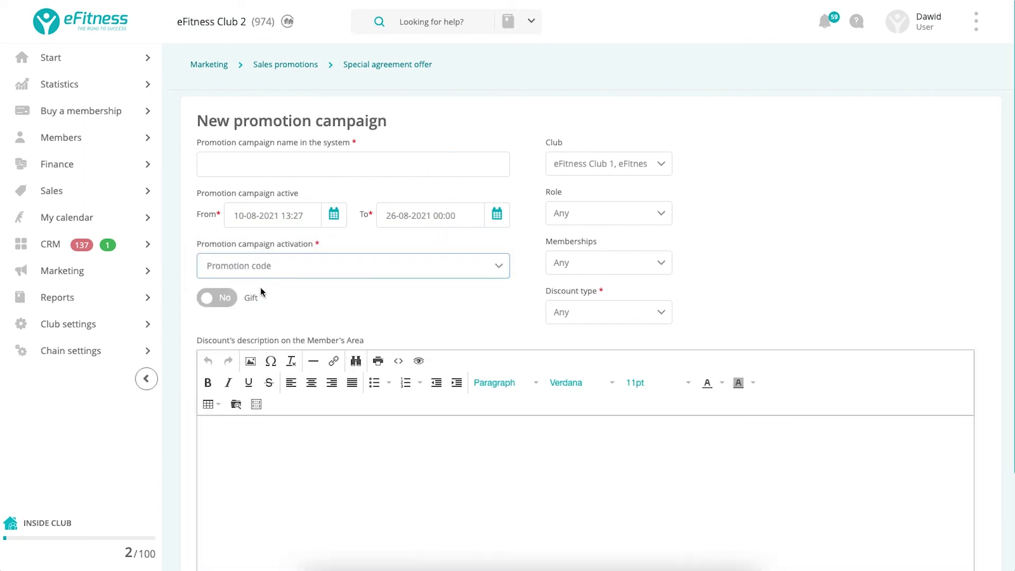
left_click(290, 272)
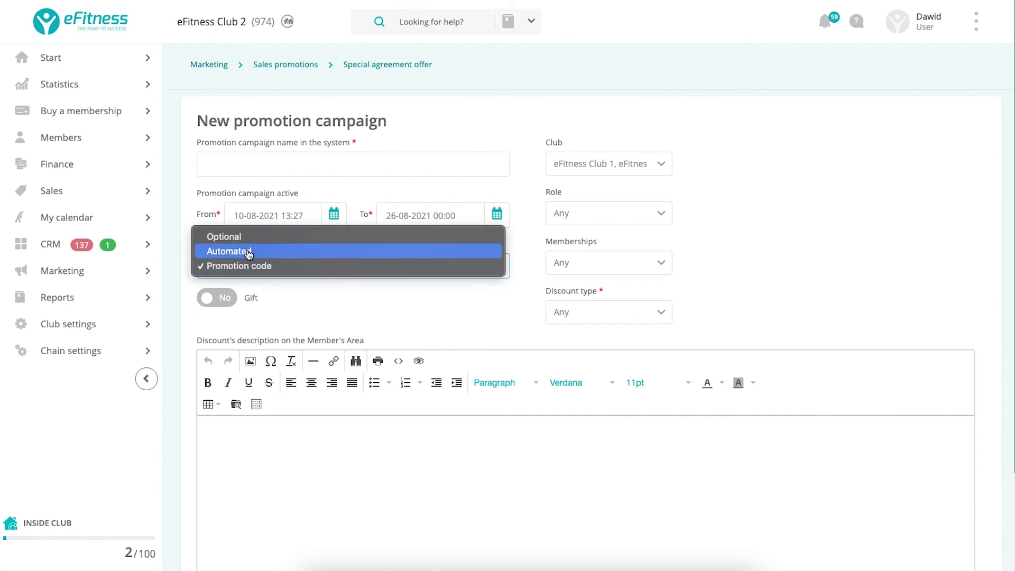
left_click(249, 253)
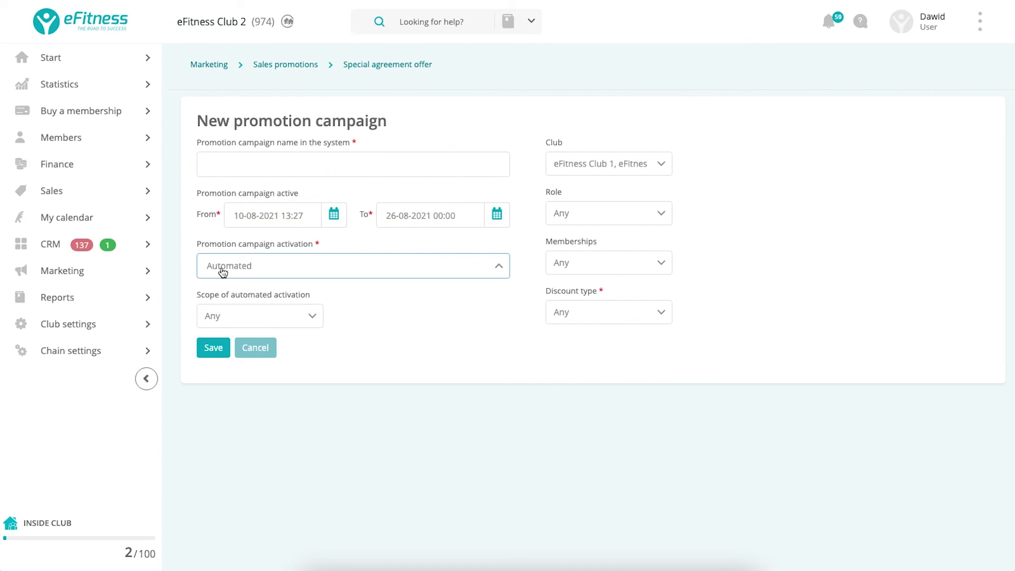
Bring up the Club settings submenu in the left sidebar.
mouse_move(175, 279)
mouse_move(117, 323)
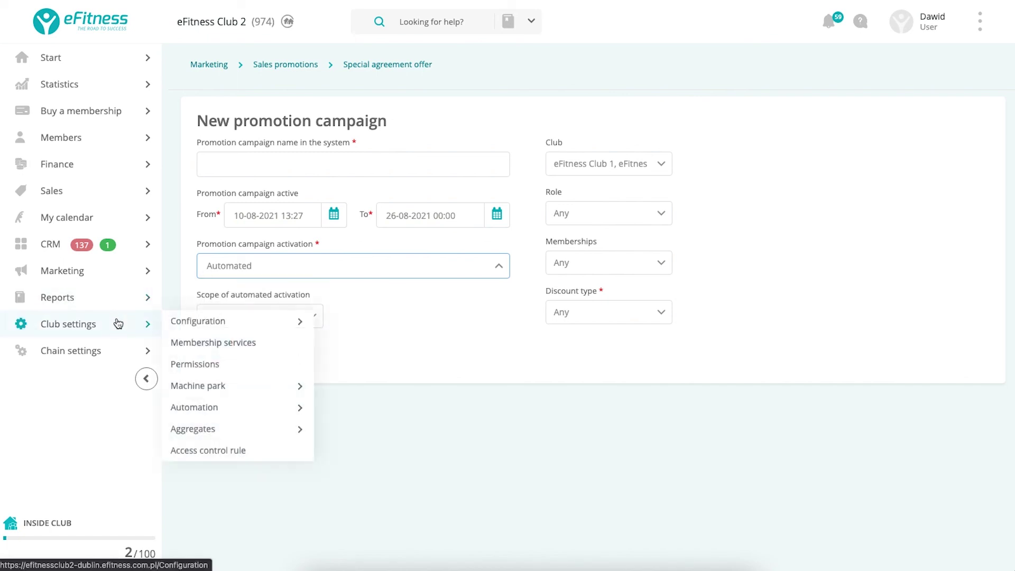